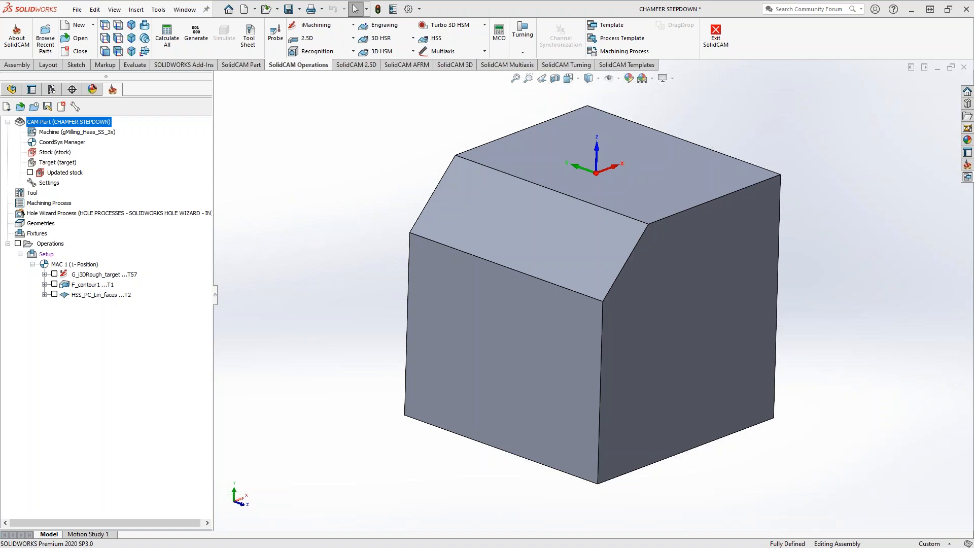
Step: View the part square to its chamfered side face and preview the chamfer mill from the tool table beside the model
click(695, 286)
right_click(695, 286)
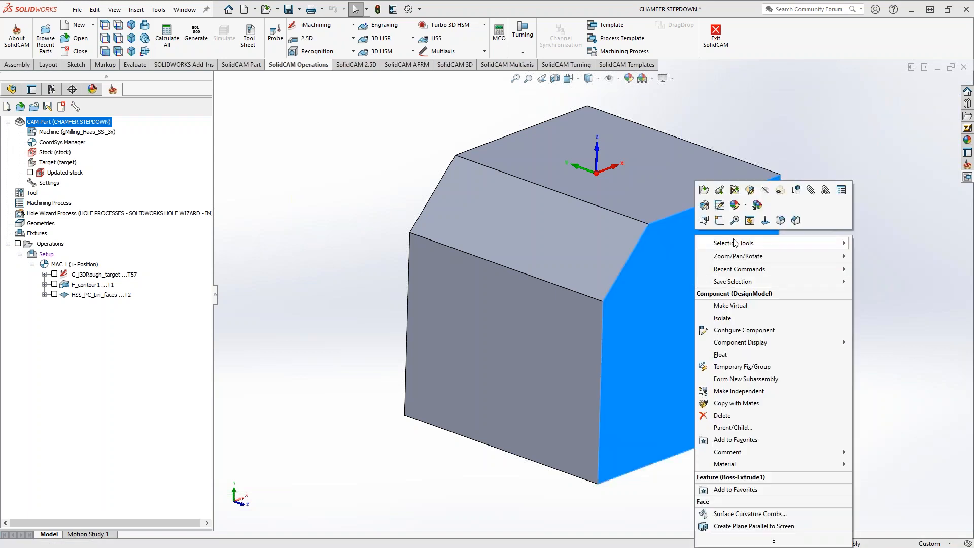
click(765, 220)
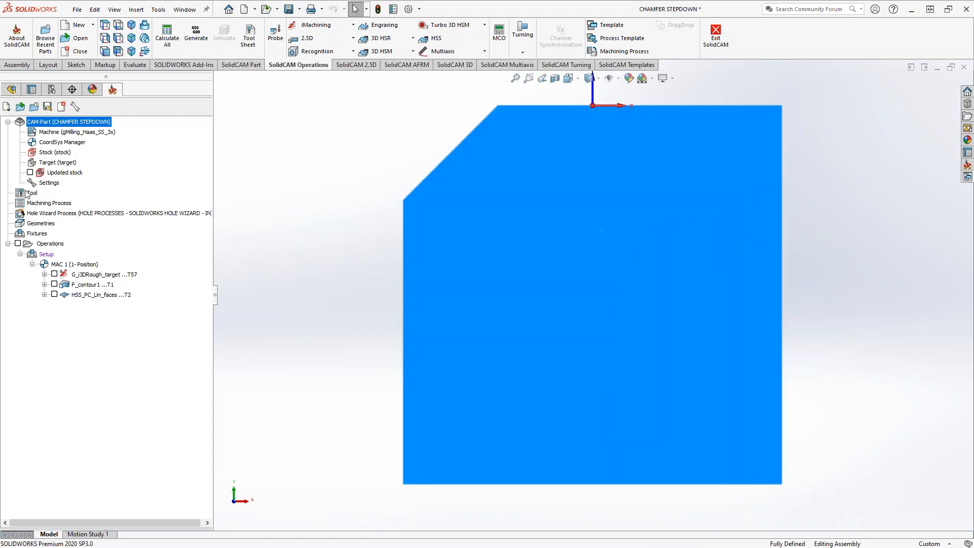
click(31, 193)
double_click(29, 194)
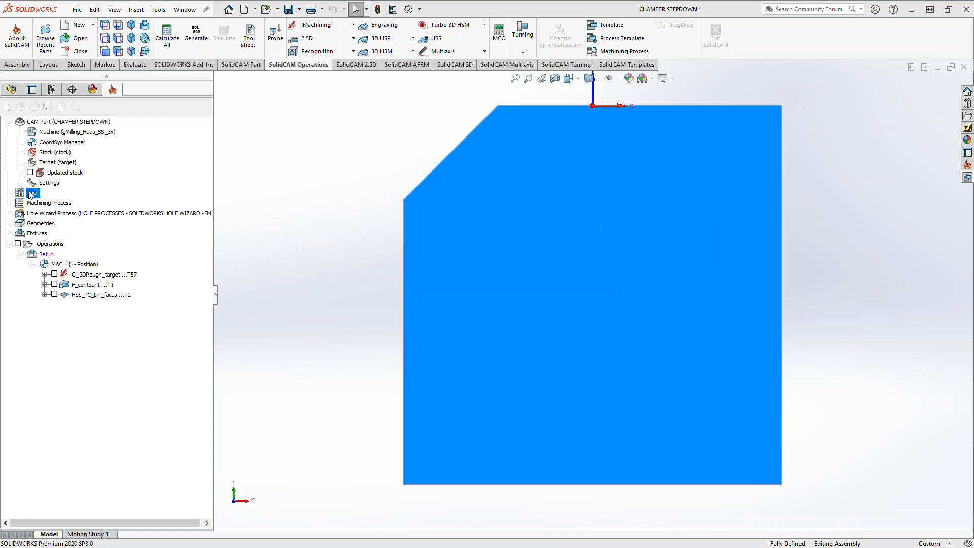
click(592, 220)
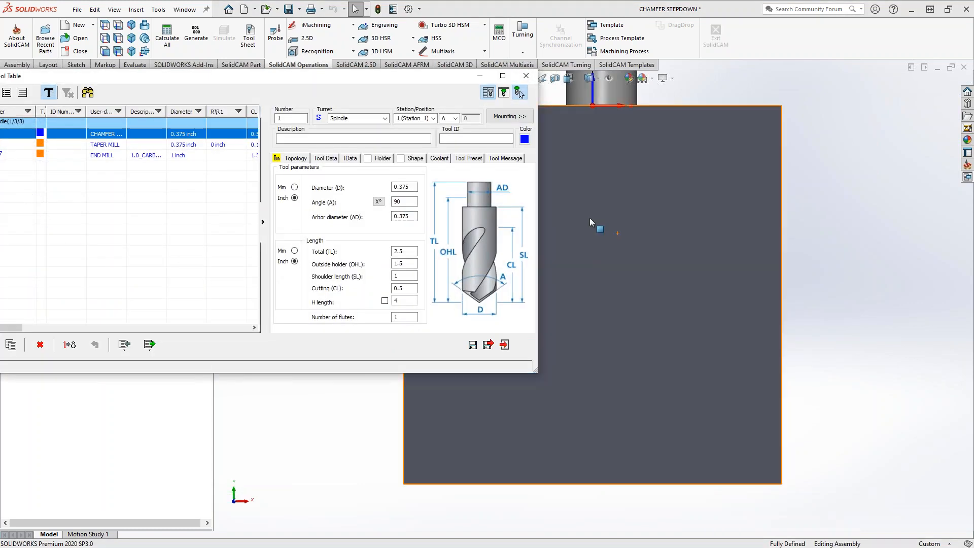
click(518, 93)
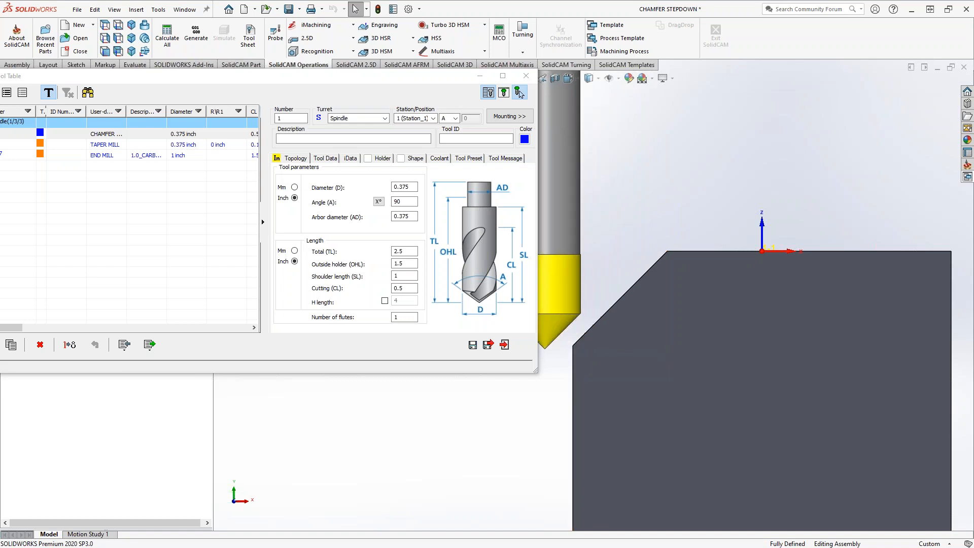
click(504, 345)
Step: Open the F_contour1 profile operation and show its contour1 geometry on the model
key(ctrl+7)
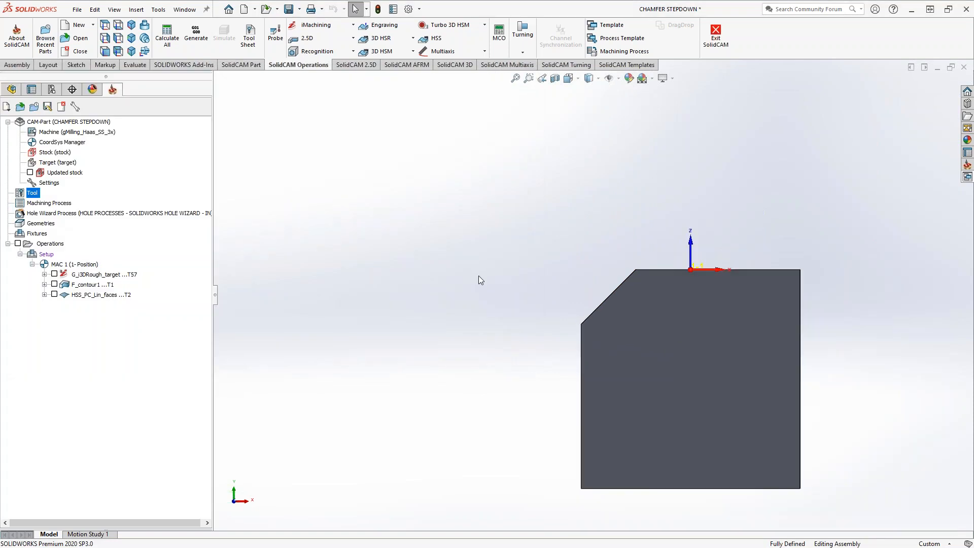
scroll(647, 320, down, 4)
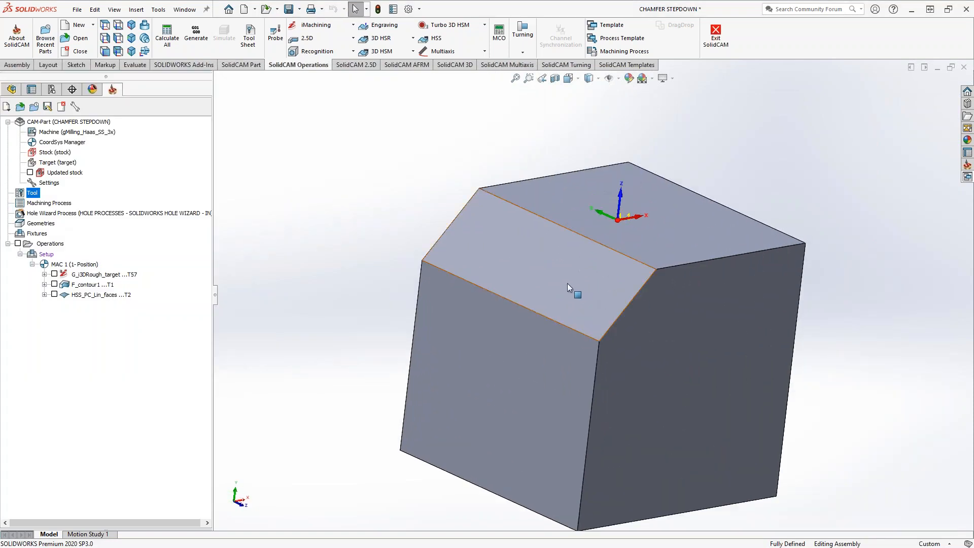
click(93, 284)
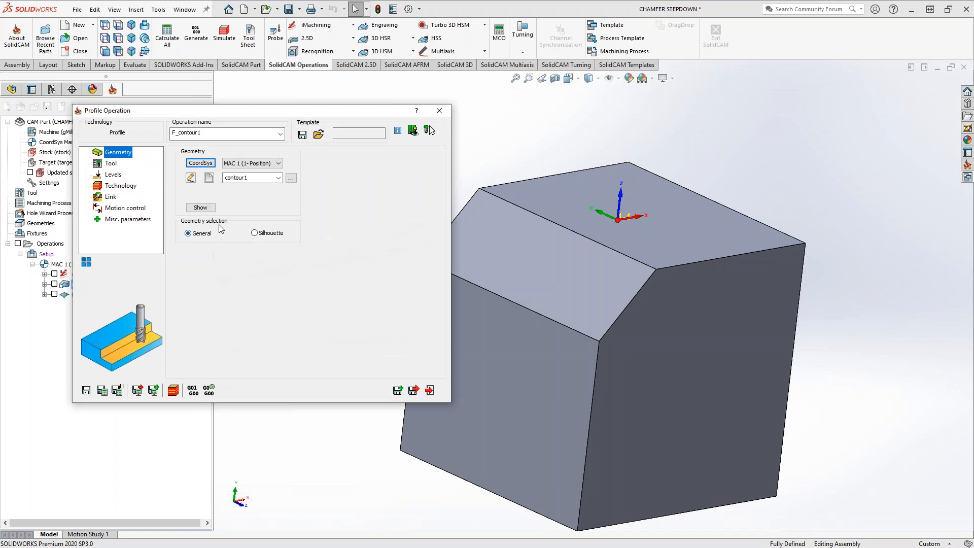
click(201, 207)
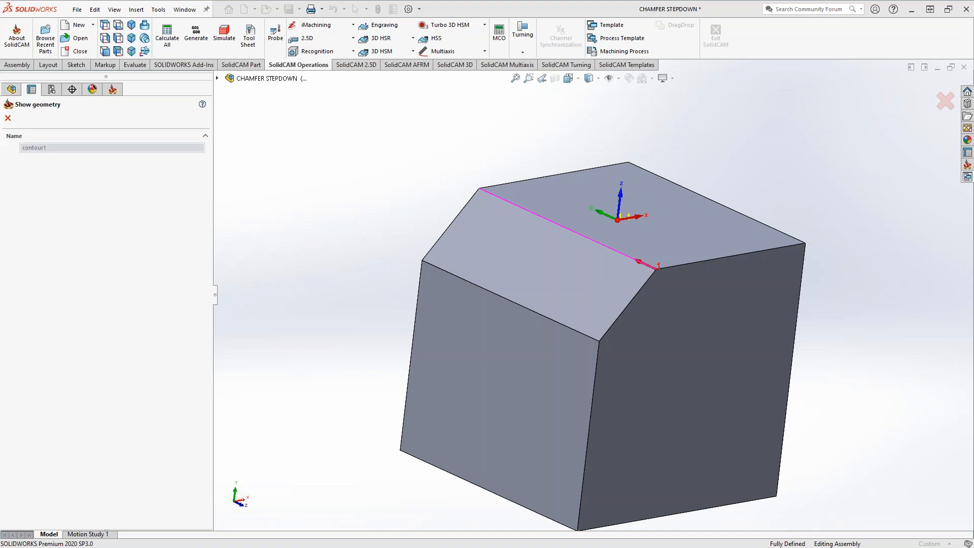
click(8, 117)
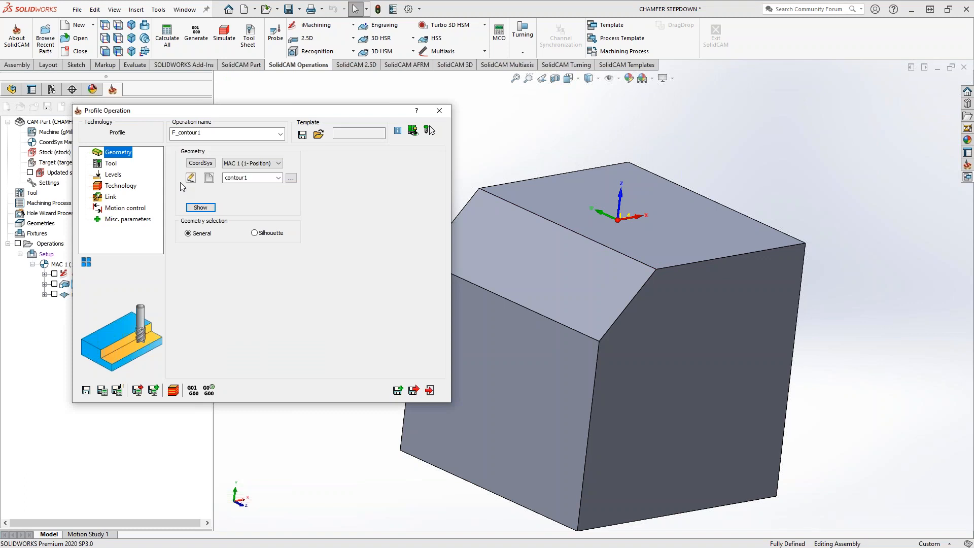
Step: Examine the wall draft angle settings of the profile operation and close them without changes
click(122, 186)
click(247, 155)
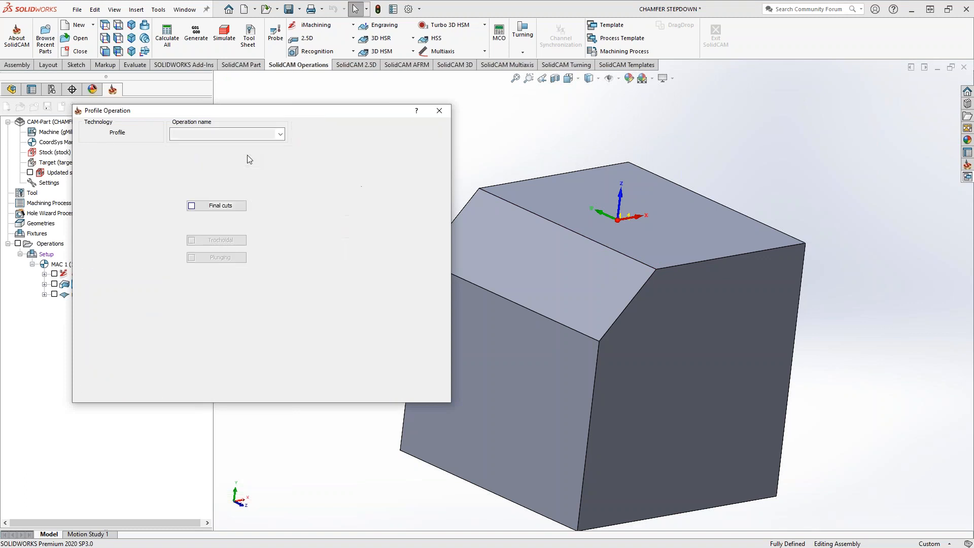
click(232, 222)
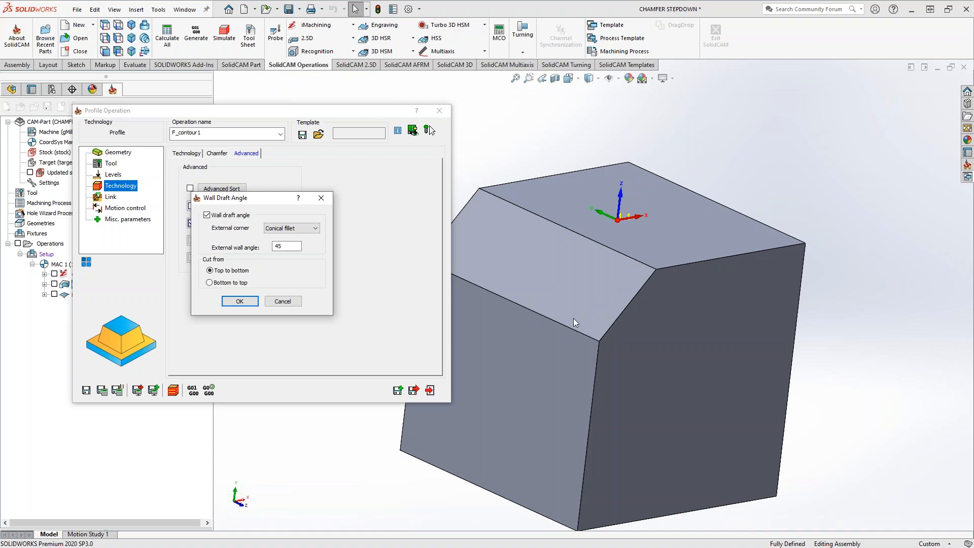
click(285, 302)
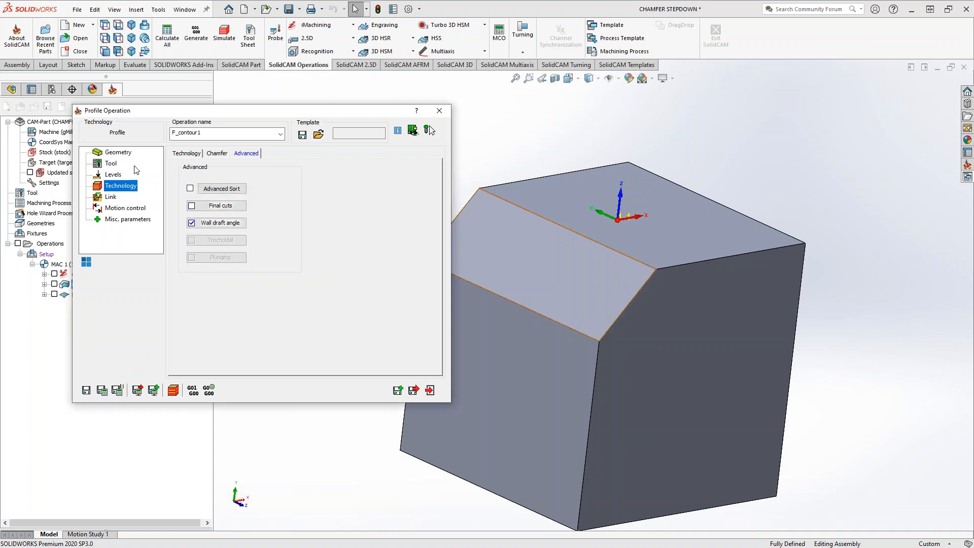
Step: Review the profile operation's geometry, tool, milling levels and technology settings
click(114, 154)
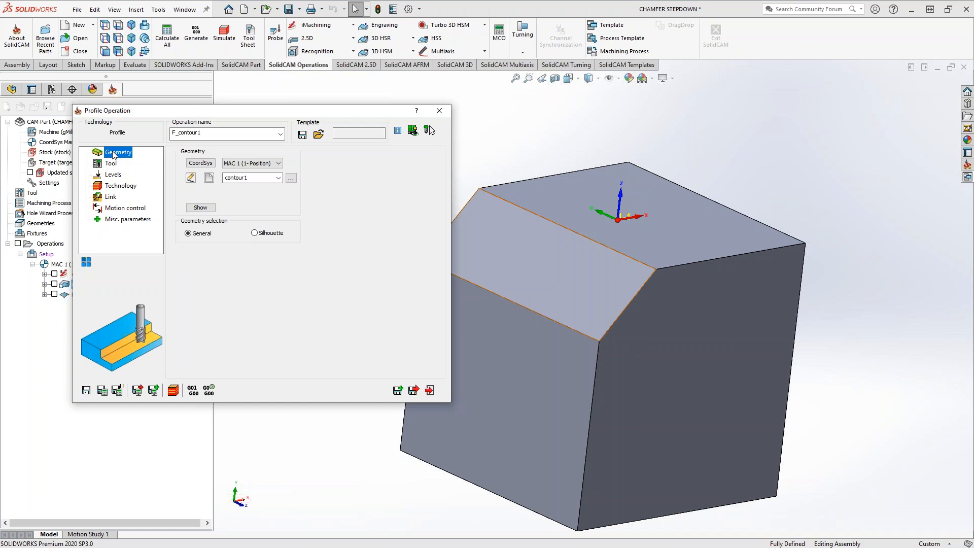
click(115, 165)
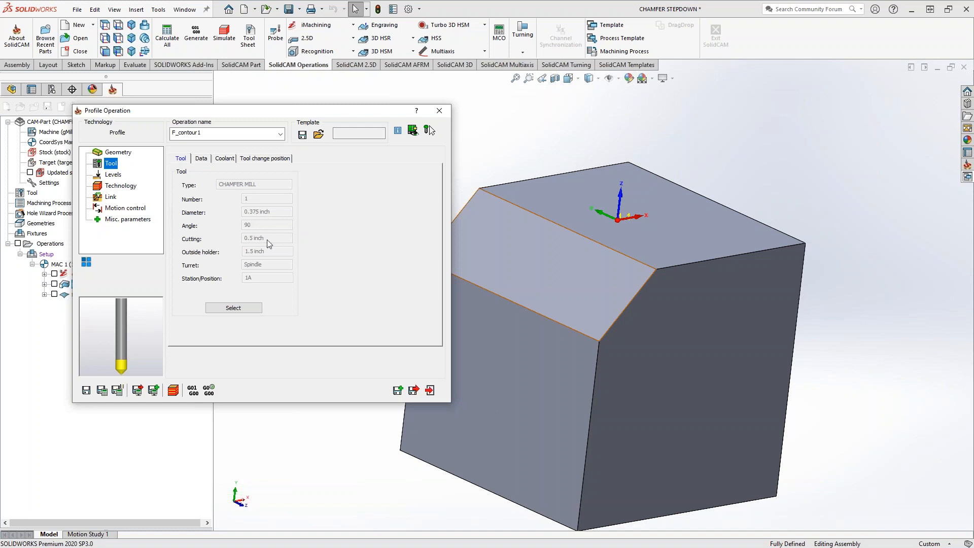
click(113, 175)
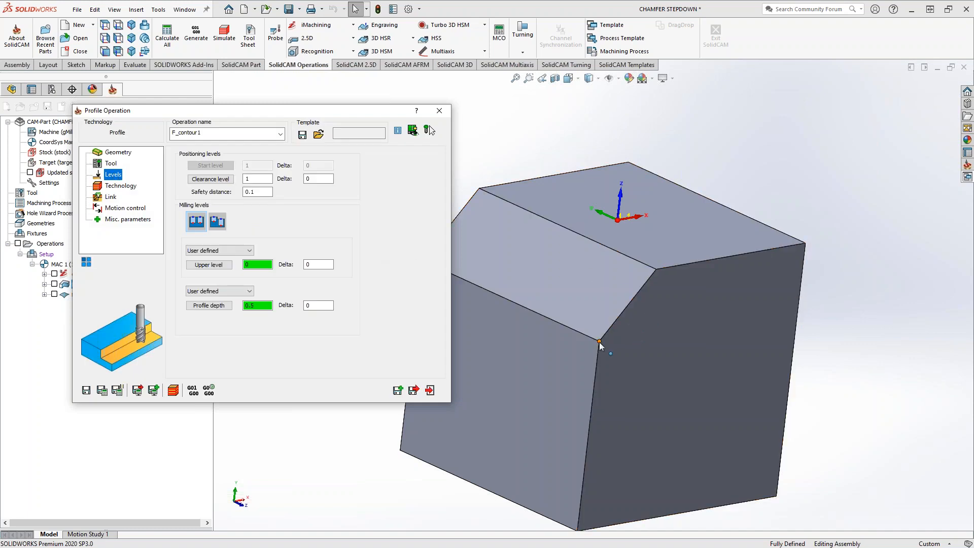
click(114, 188)
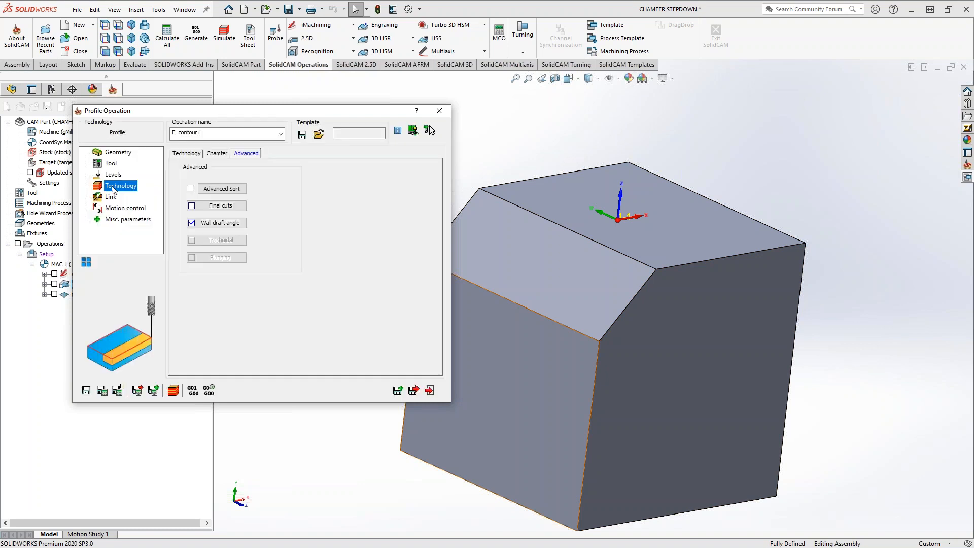
click(184, 153)
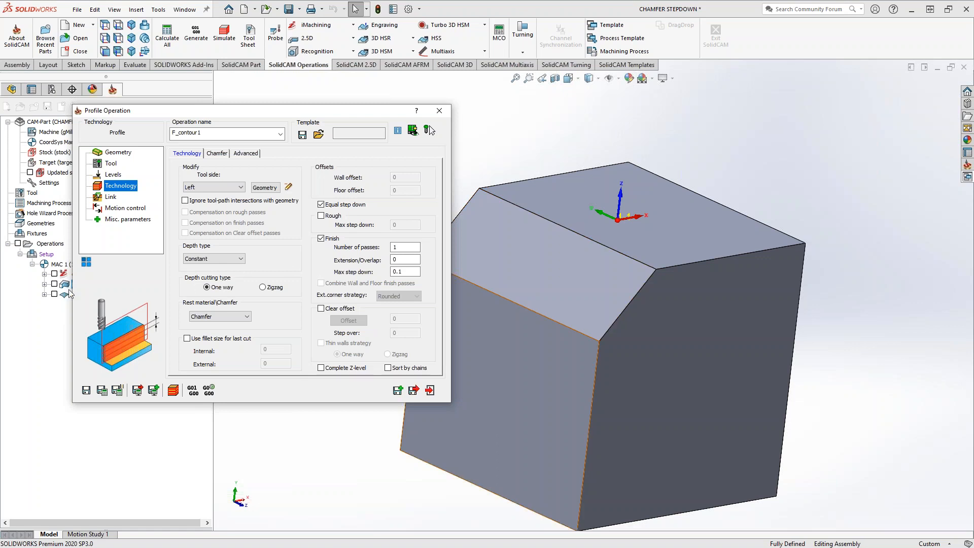
Step: Display the F_contour1 toolpath on the model and examine the passes along the chamfer
click(54, 284)
middle_drag(628, 375, 605, 335)
scroll(605, 336, up, 3)
scroll(605, 336, down, 3)
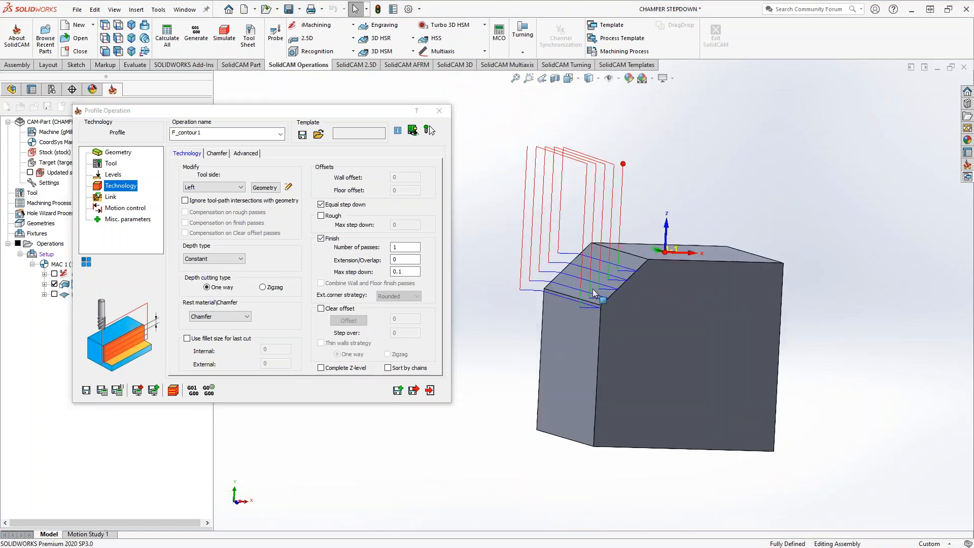
middle_drag(605, 335, 634, 320)
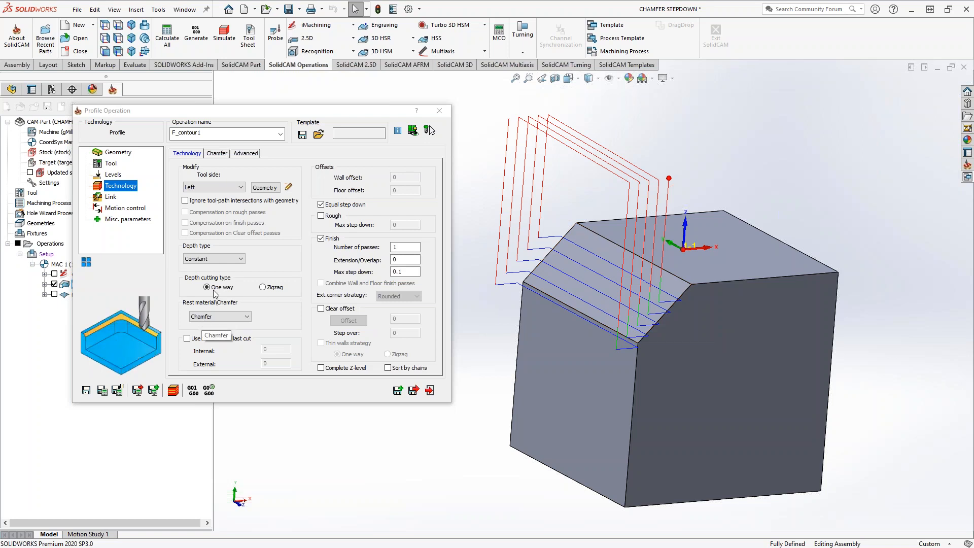
Step: Check the chamfer options, then open Modify Geometry and examine the chain's offset against the toolpath, square to the side face
click(217, 153)
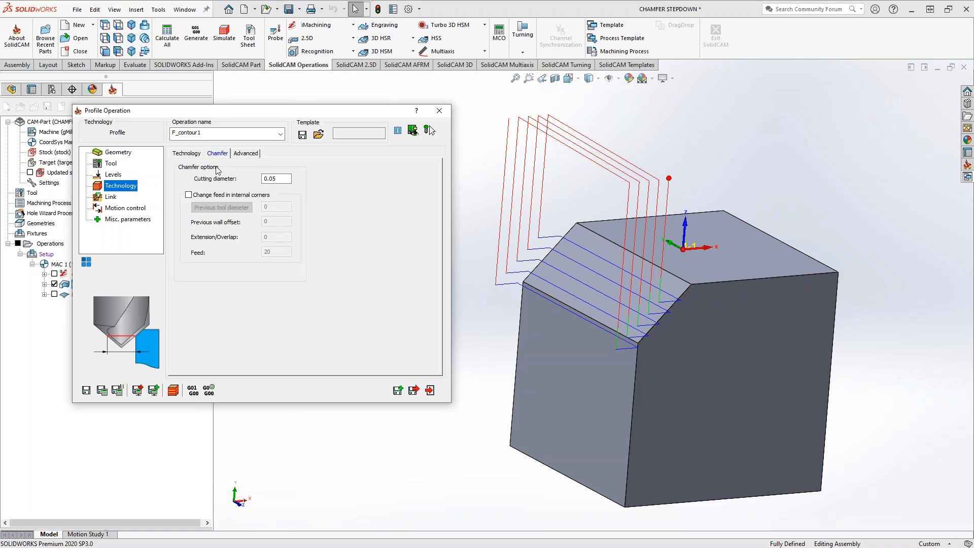
click(187, 154)
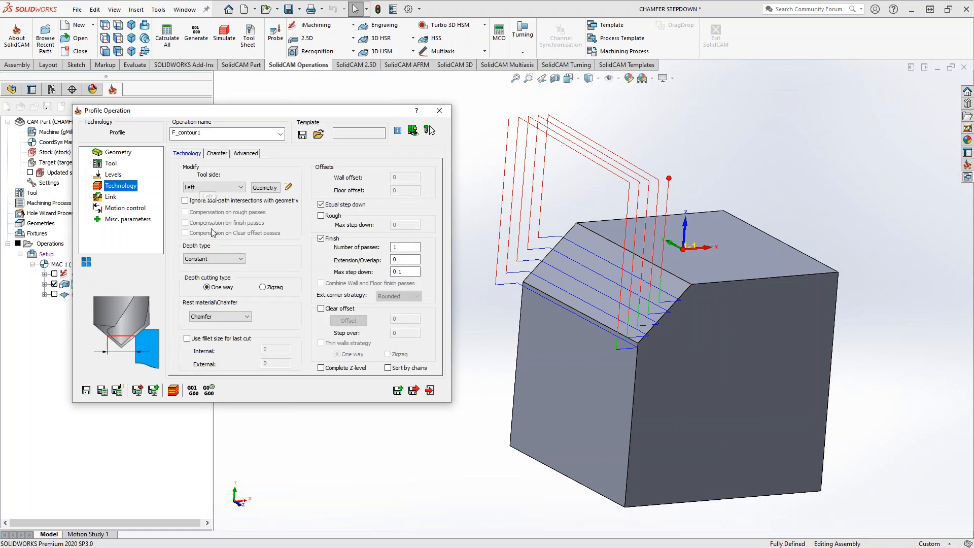
click(266, 189)
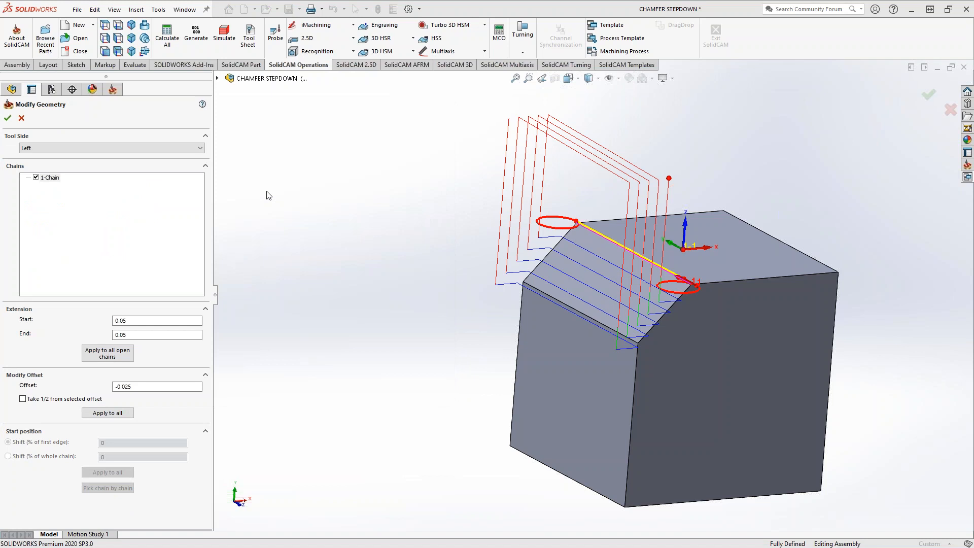
scroll(649, 334, down, 3)
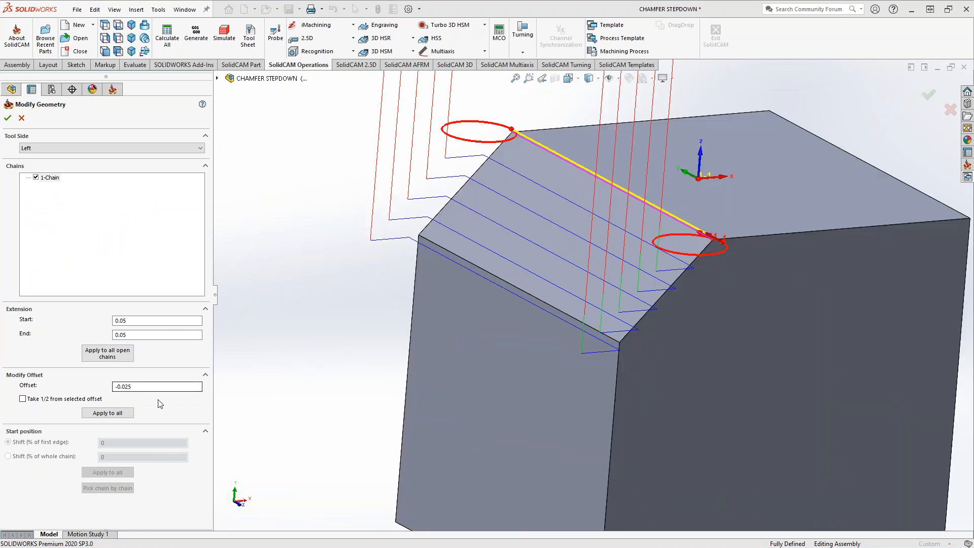
drag(133, 386, 97, 388)
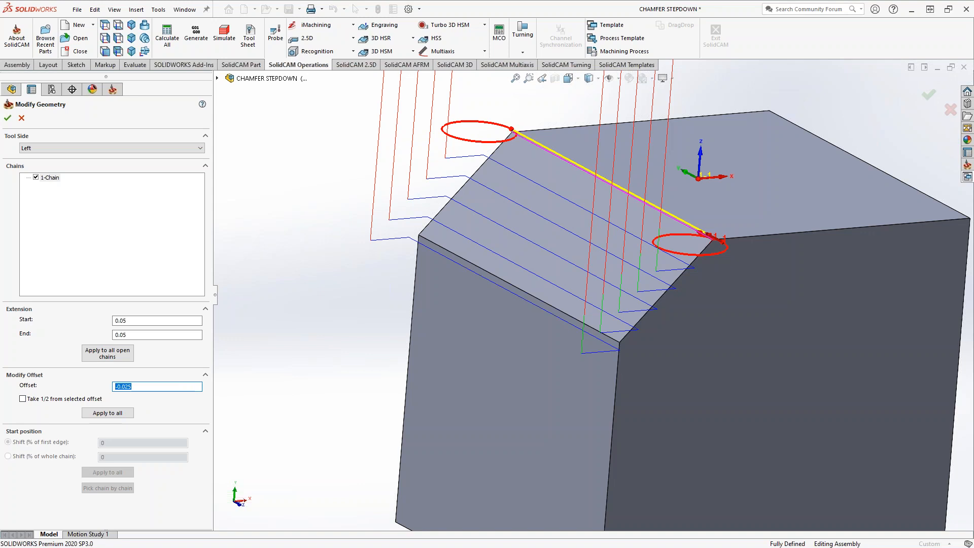
right_click(729, 380)
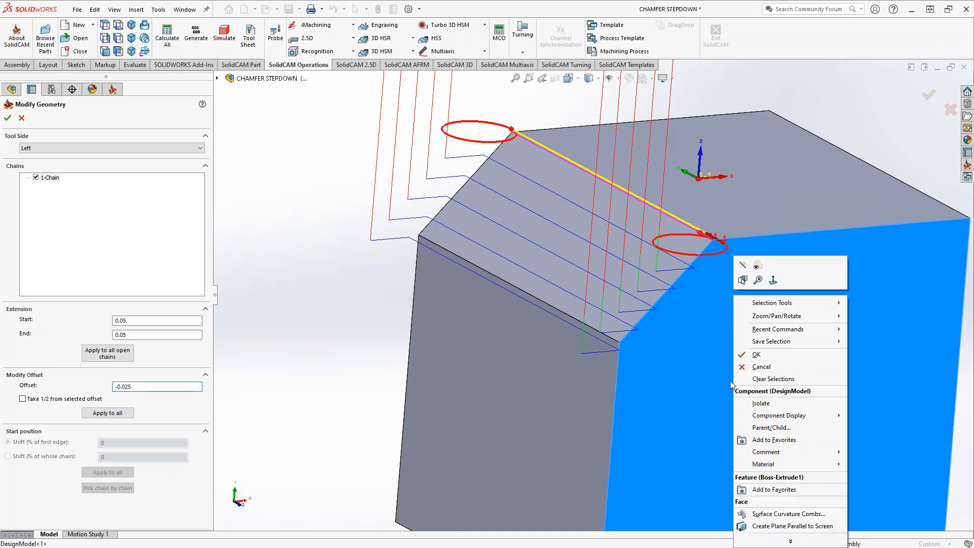
click(773, 280)
scroll(505, 170, down, 4)
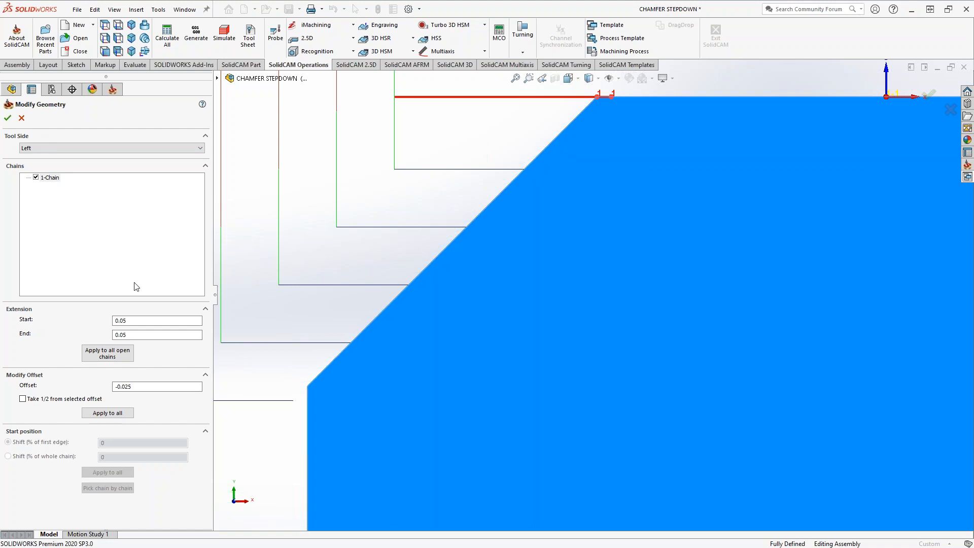
Step: Examine the chain extension and toolpath passes at the end of the chamfer edge, then cancel the geometry modification
middle_drag(392, 310, 502, 322)
scroll(450, 325, up, 6)
scroll(649, 300, down, 5)
scroll(689, 306, down, 1)
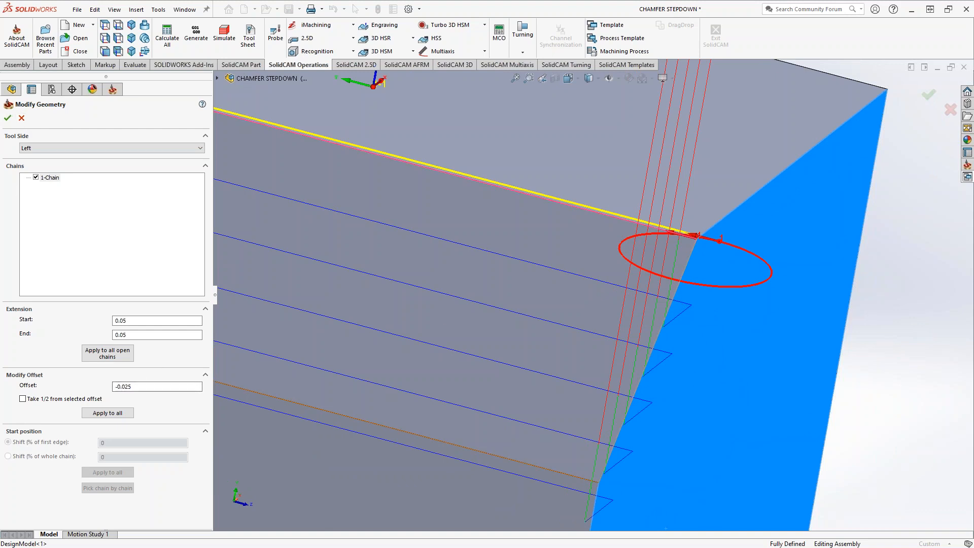
click(21, 119)
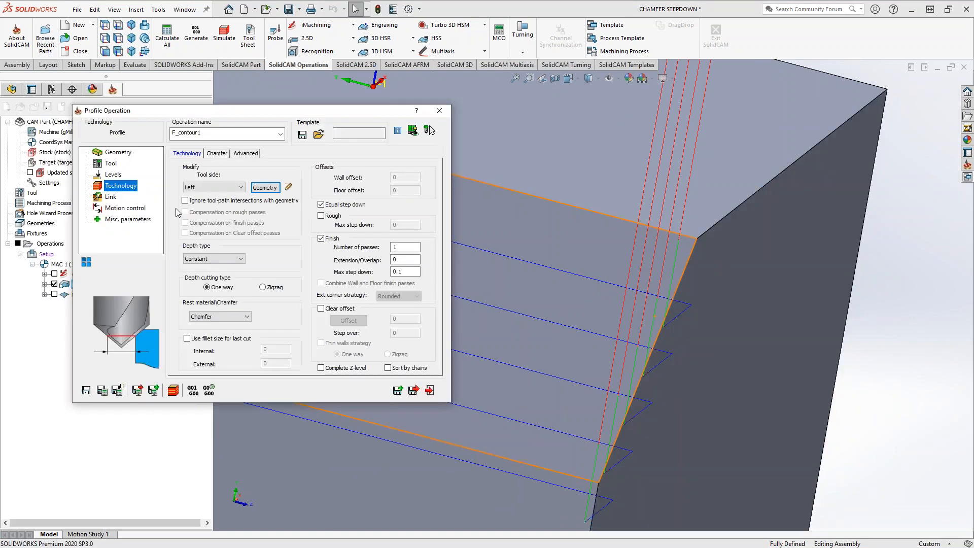
Step: Review the advanced and link settings of the profile operation and simulate it in SolidVerify at reduced speed
click(242, 152)
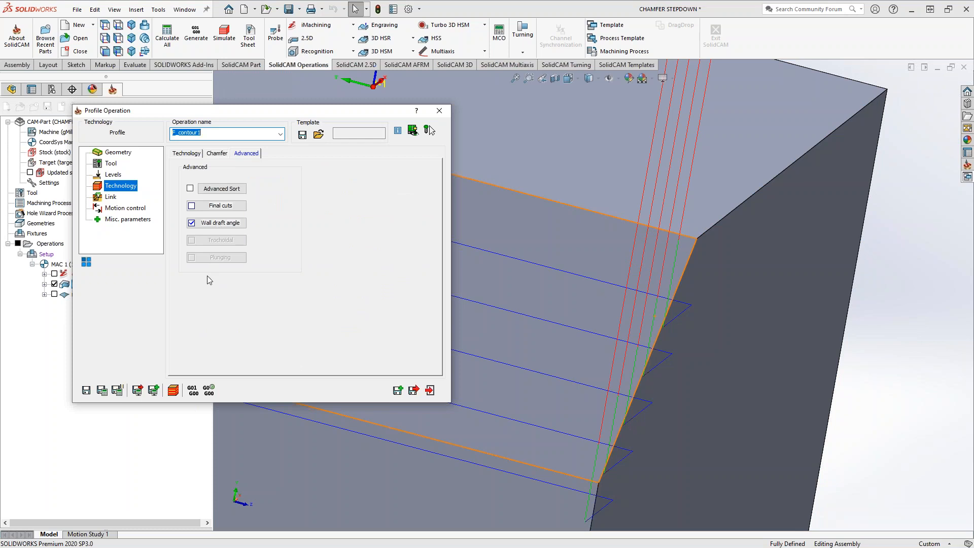
click(112, 197)
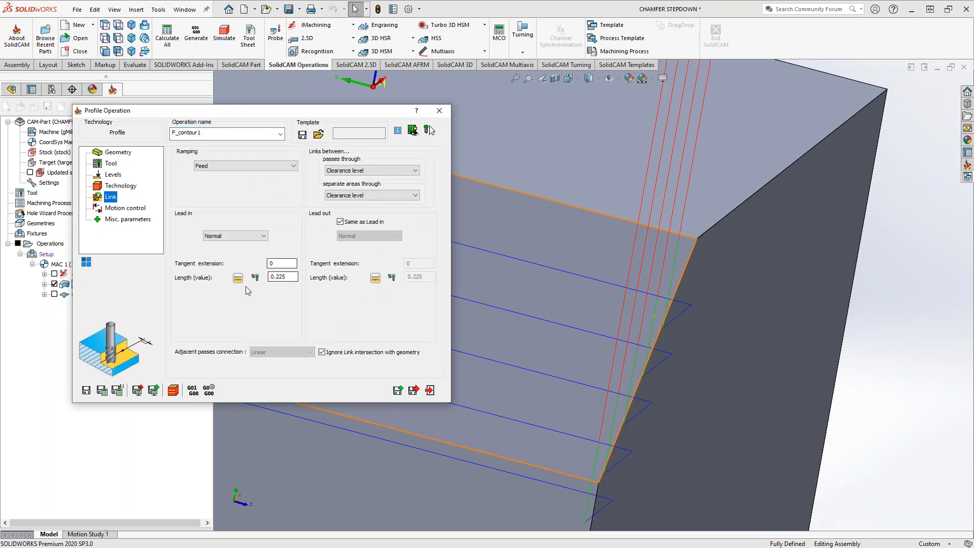
click(173, 389)
click(155, 357)
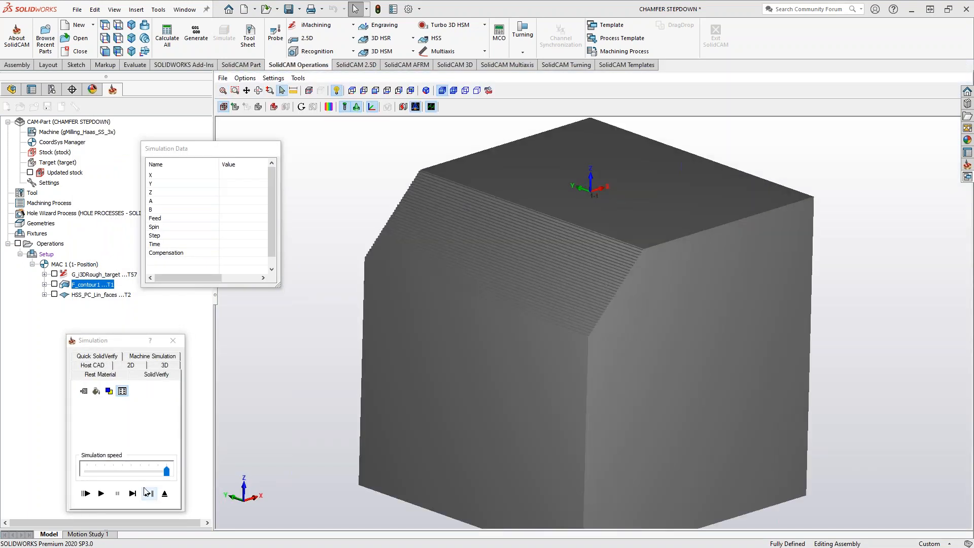
drag(166, 470, 113, 472)
click(102, 493)
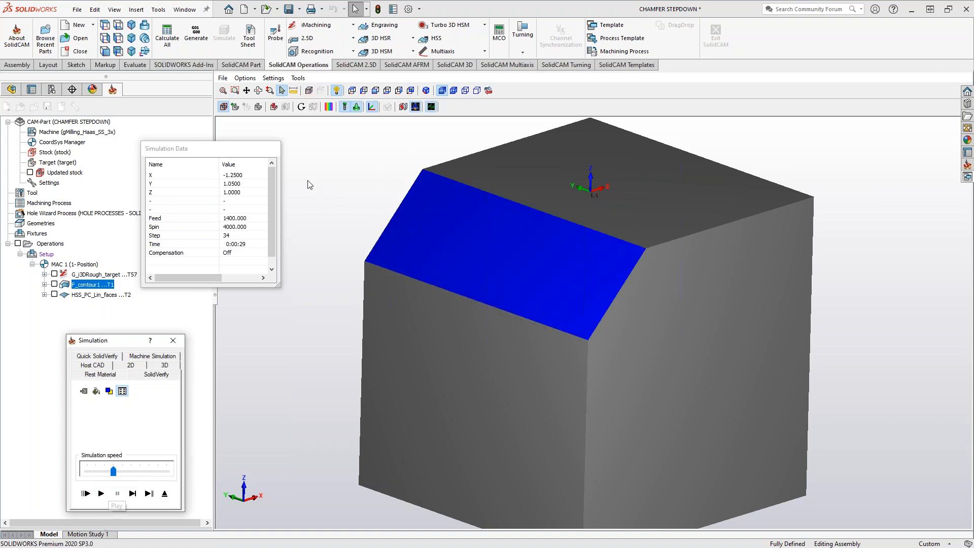
Step: Compare the machined stock with the target model in the simulation, then close the comparison
click(328, 107)
click(779, 108)
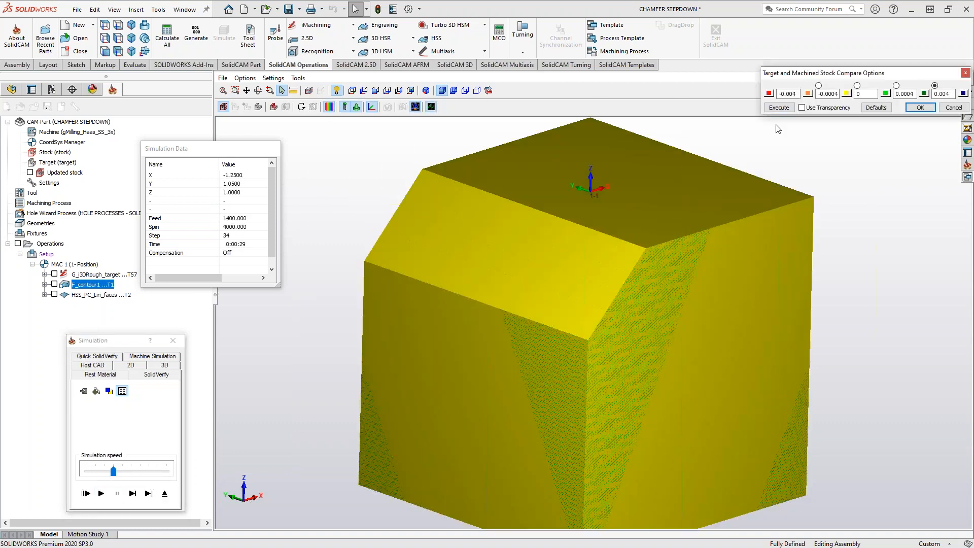
click(952, 107)
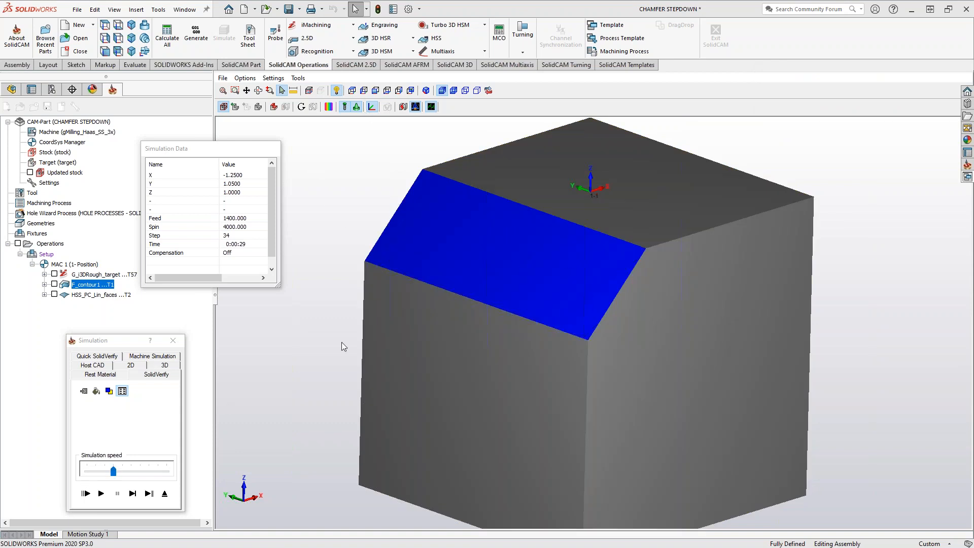
Step: Inspect the machined chamfer stock in standard side and front views, then exit the simulation
click(259, 329)
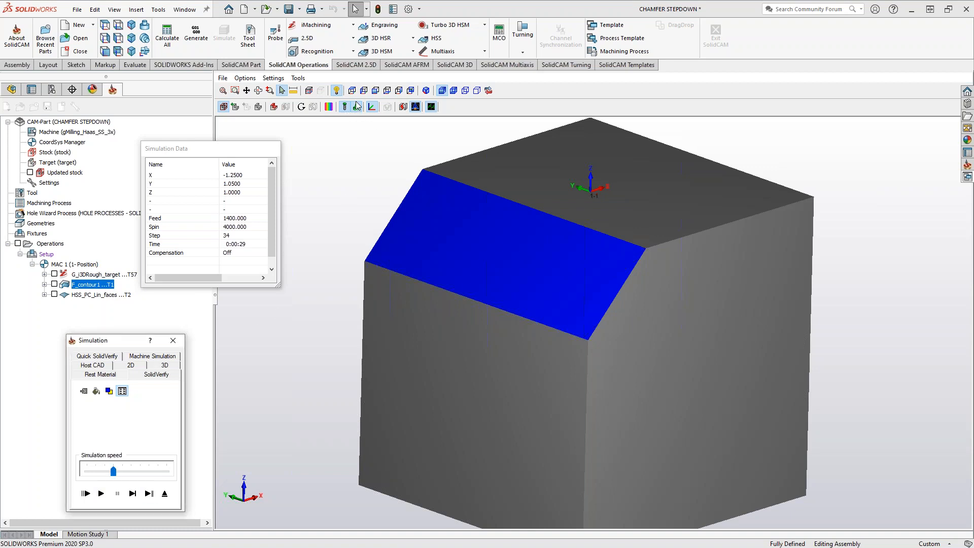
click(375, 92)
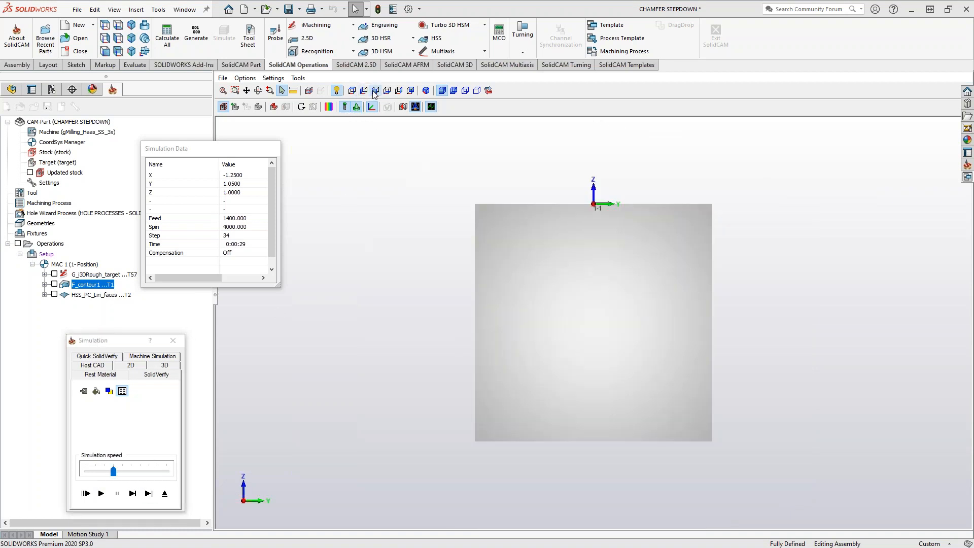
click(363, 91)
scroll(567, 209, up, 3)
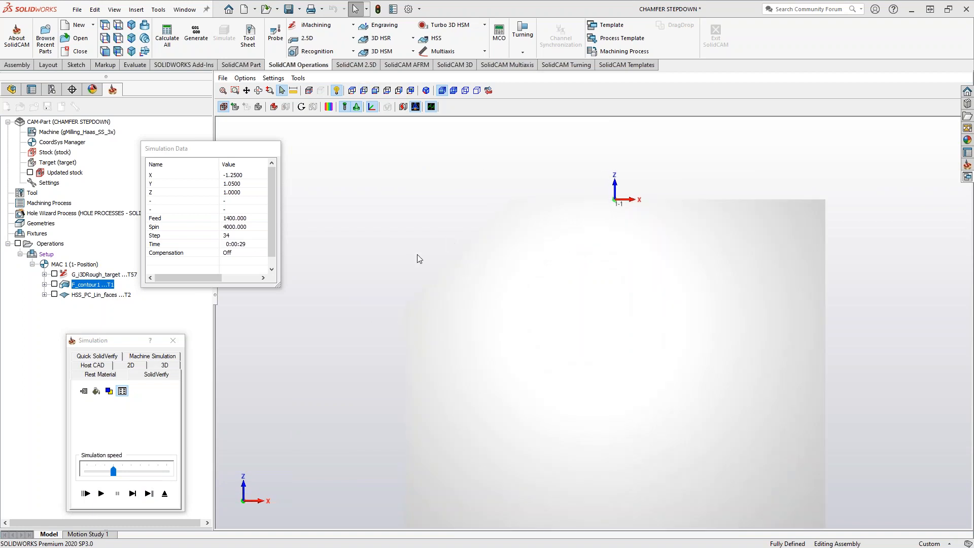
click(375, 91)
click(164, 493)
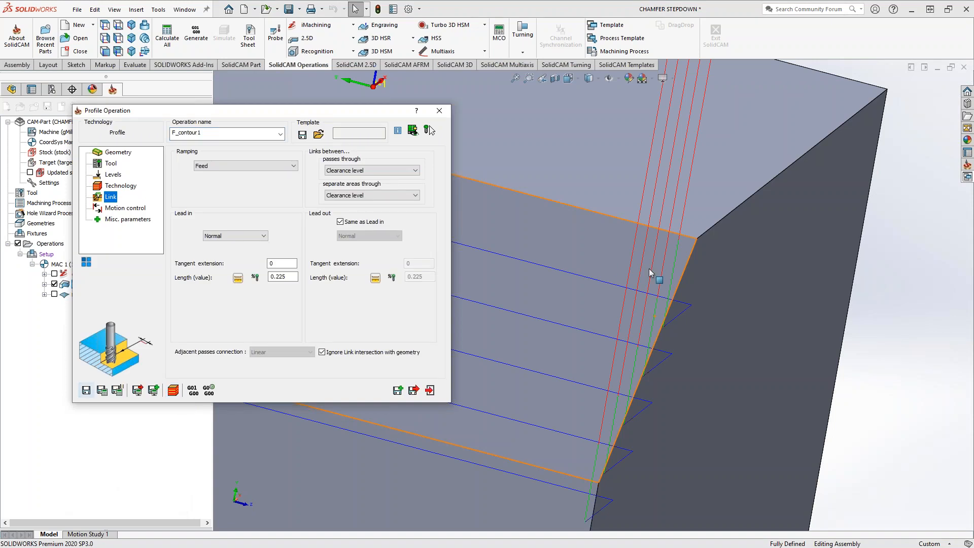
Step: Orient the view square to the block's end face and open the simulation of the F_contour1 operation
middle_drag(649, 269, 724, 278)
click(710, 314)
right_click(711, 314)
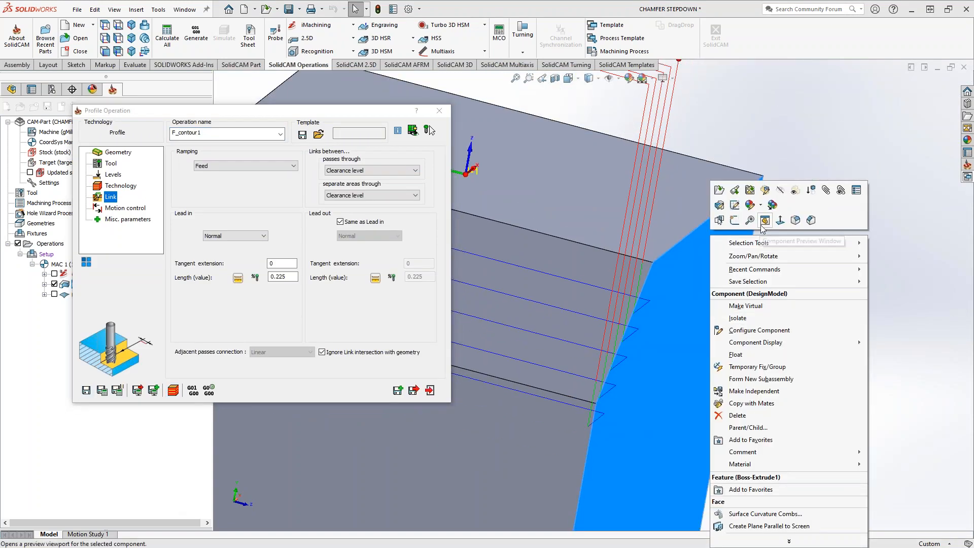
click(783, 228)
scroll(481, 203, down, 3)
click(175, 389)
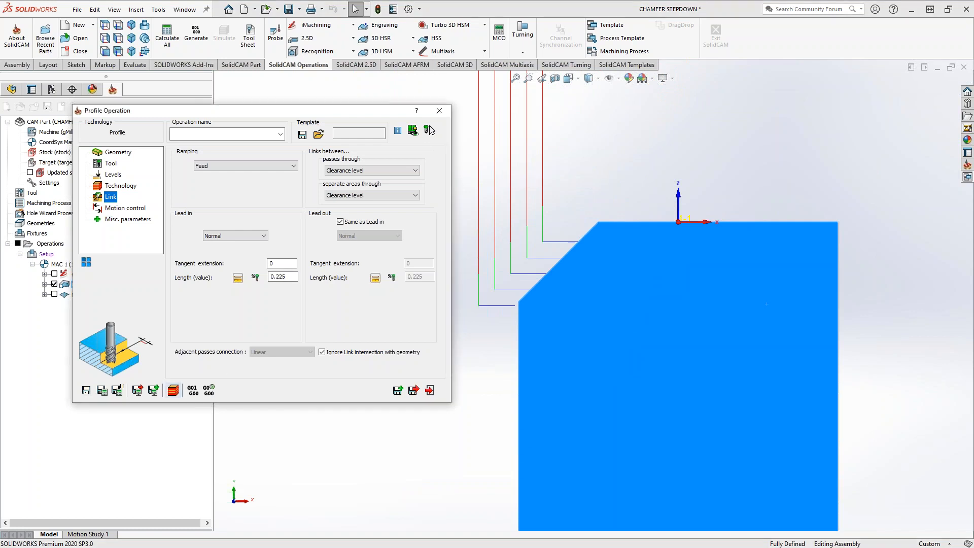
Step: Step through the Host CAD simulation move by move, examining the chamfer mill's contact with the chamfer on each step-down
click(132, 493)
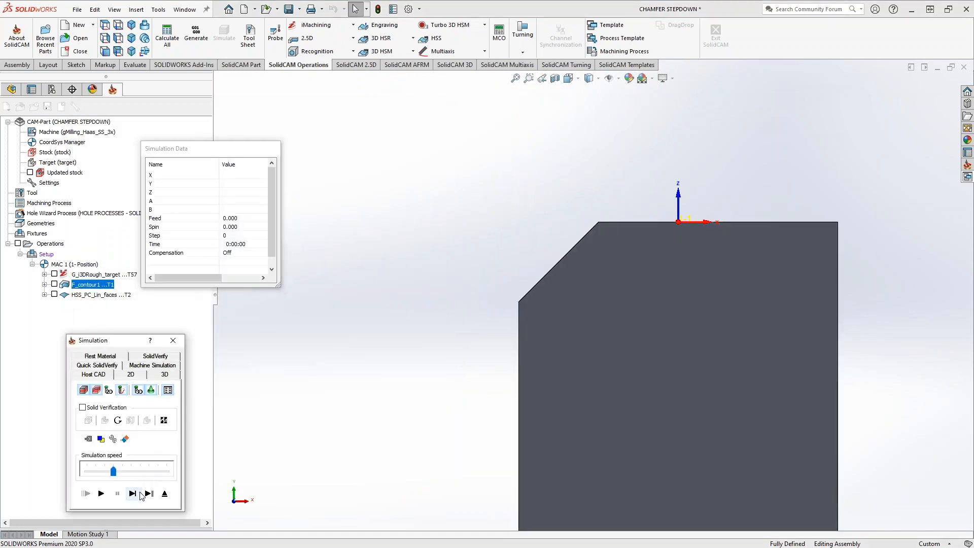
click(133, 493)
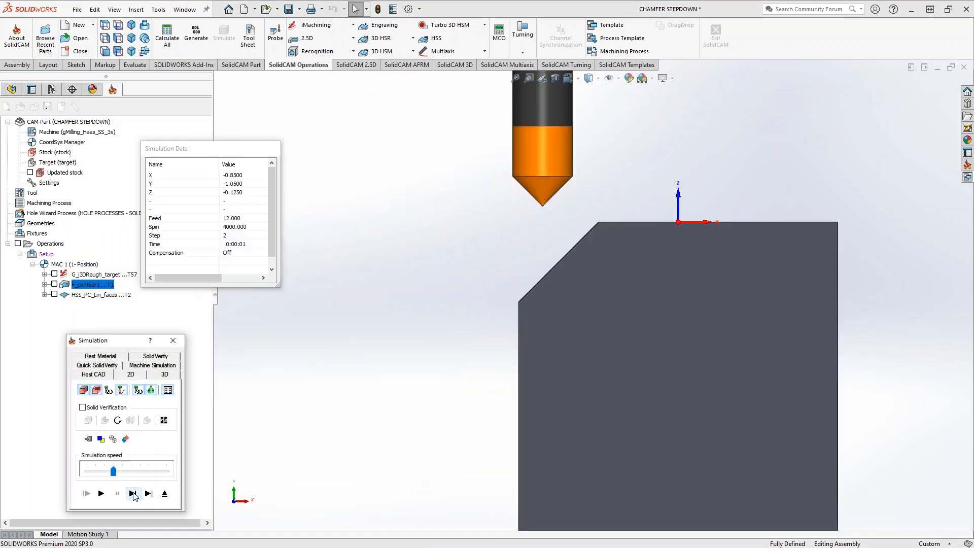
click(132, 493)
click(133, 493)
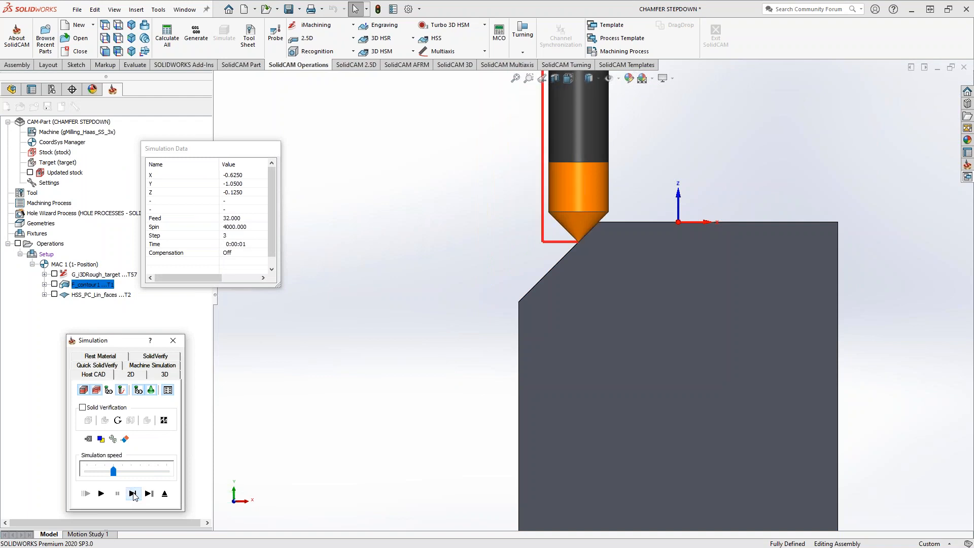
scroll(594, 230, down, 6)
click(132, 493)
click(132, 496)
click(133, 496)
click(132, 496)
click(133, 496)
click(133, 496)
click(133, 495)
click(133, 496)
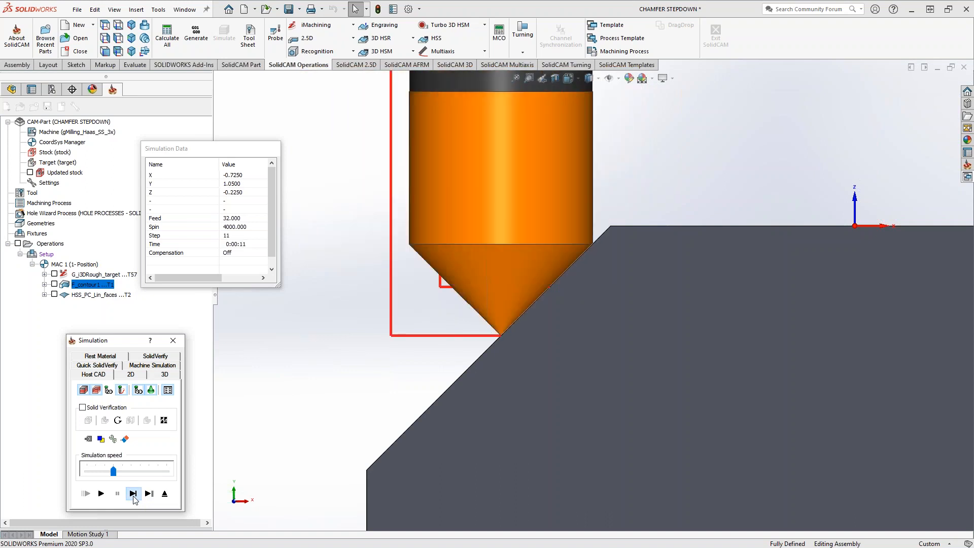
click(133, 494)
click(133, 495)
click(133, 494)
click(133, 494)
click(132, 495)
click(133, 494)
click(132, 495)
click(133, 495)
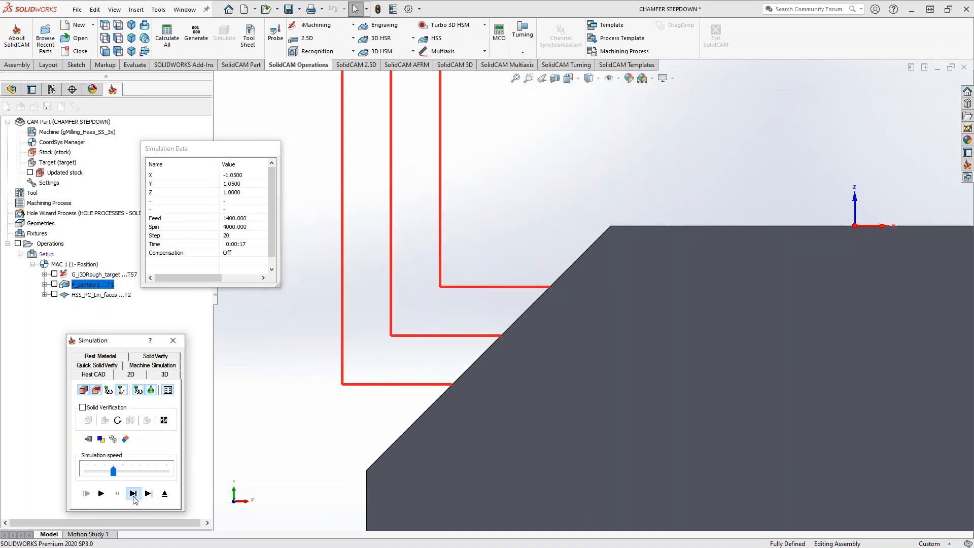
click(133, 494)
click(133, 494)
click(133, 494)
click(133, 495)
click(132, 494)
click(133, 494)
click(133, 494)
click(133, 494)
click(133, 495)
click(133, 495)
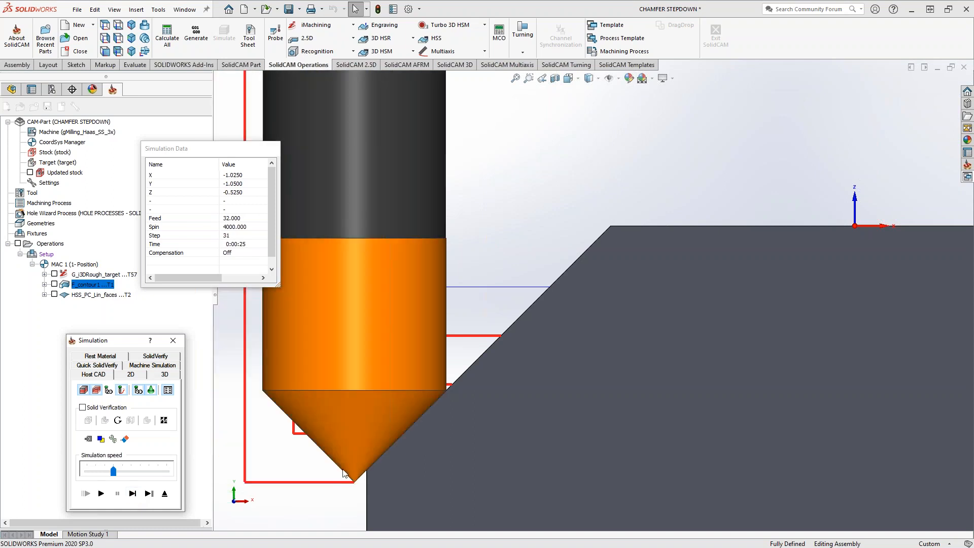
click(133, 493)
click(132, 493)
click(133, 494)
Step: Examine the simulated passes along the chamfer in a 3D view, then exit the simulation and close the profile operation
scroll(426, 306, up, 1)
middle_drag(434, 311, 604, 345)
scroll(449, 319, up, 5)
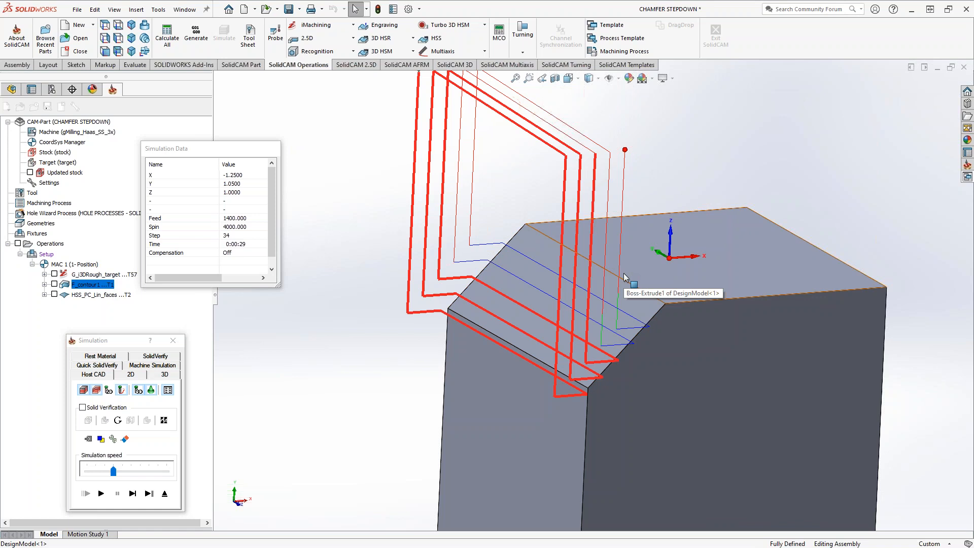
click(165, 493)
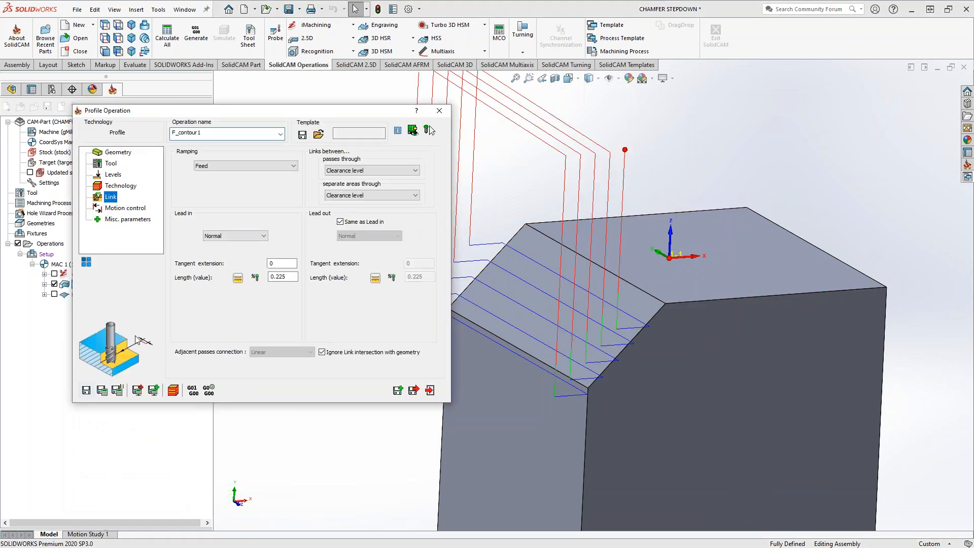
click(414, 390)
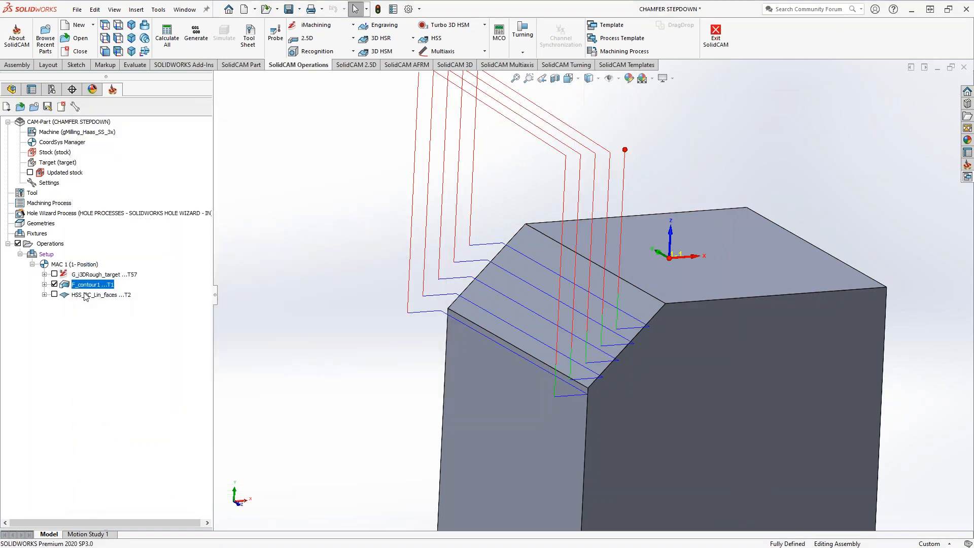
Step: Hide the F_contour1 toolpath, then open the HSS_PC_Lin_faces operation and check its drive surface on the model
click(54, 284)
click(101, 295)
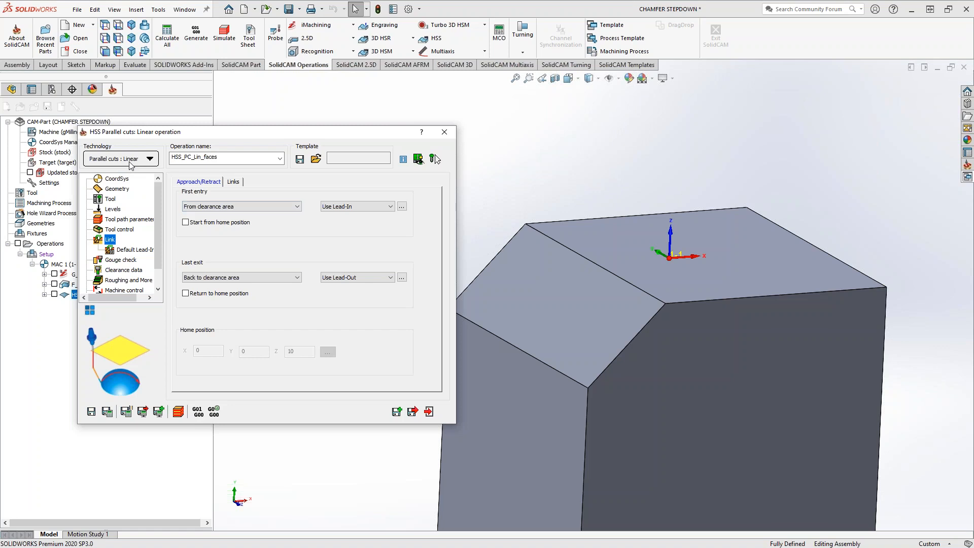
click(118, 188)
click(197, 219)
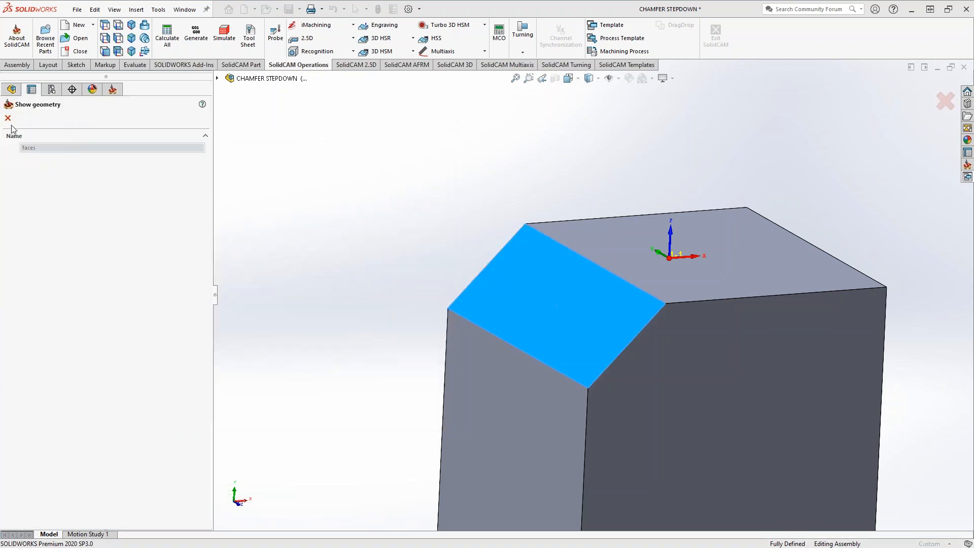
click(8, 117)
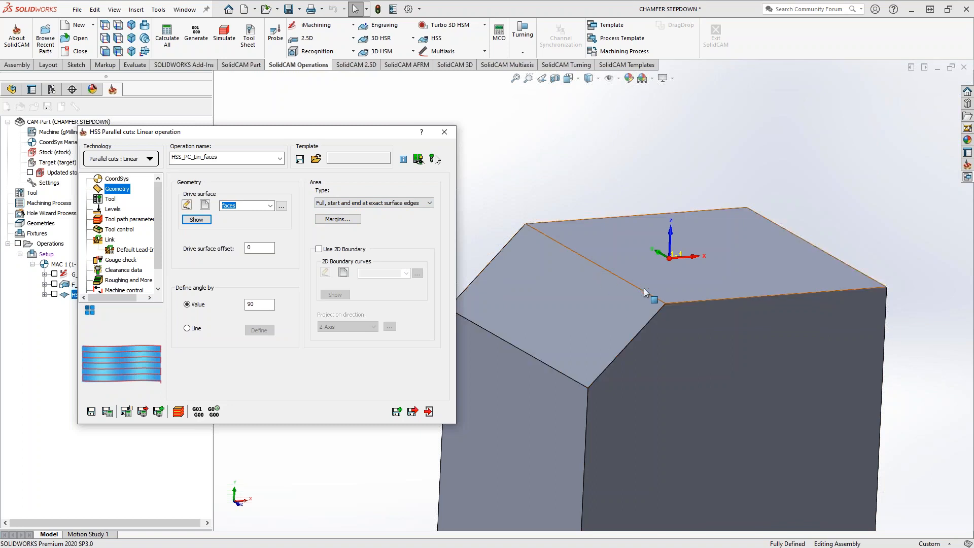
Step: Check the angle value of the linear parallel cuts against the chamfer's direction and the coordinate axes
double_click(251, 304)
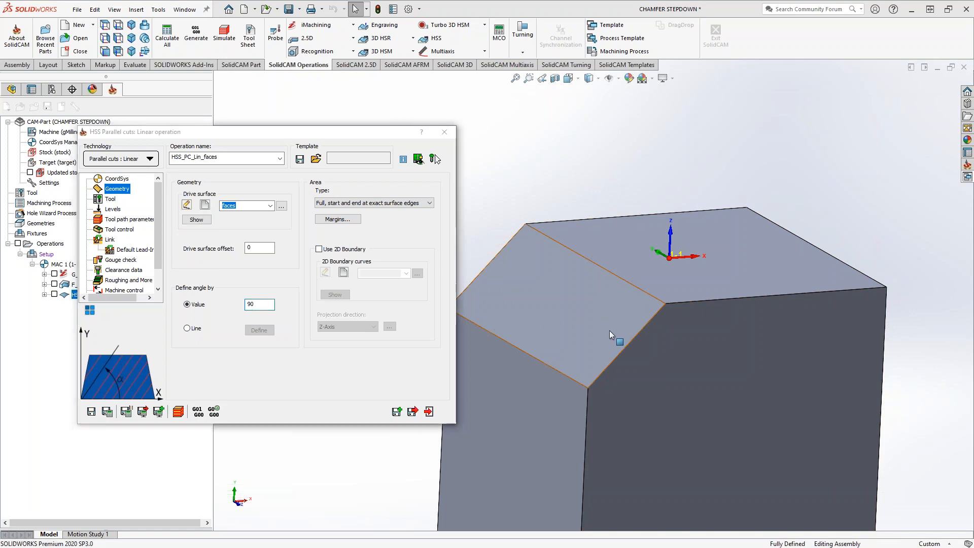
middle_drag(610, 330, 652, 255)
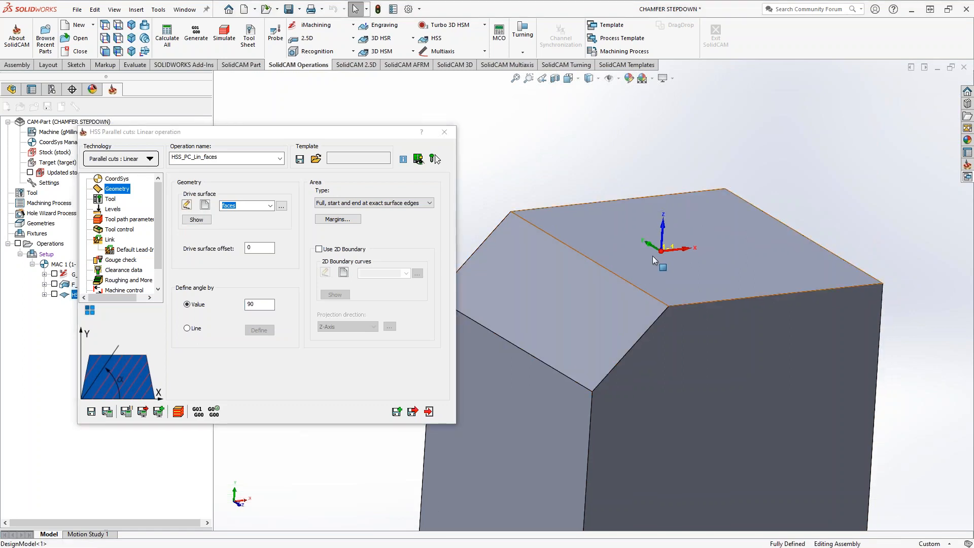
click(259, 306)
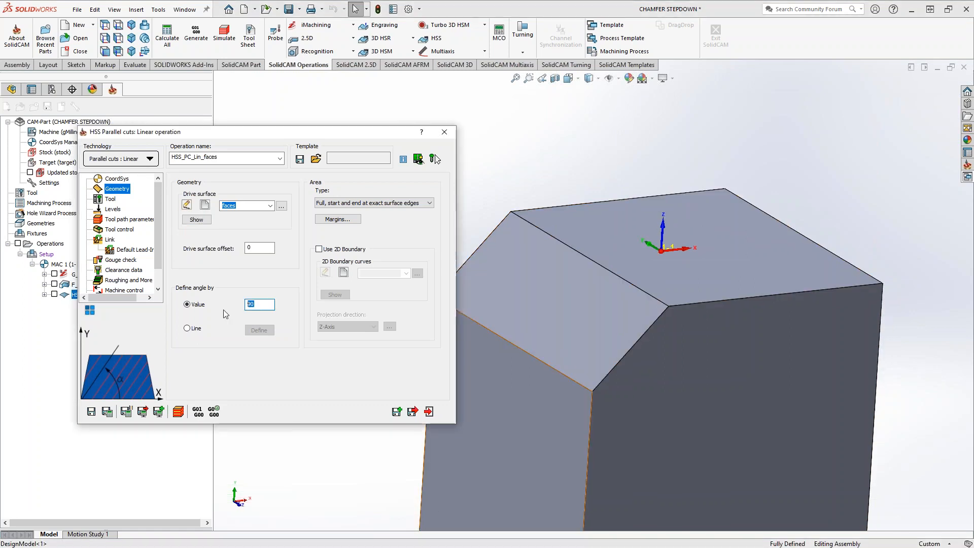
Step: Examine the taper mill's topology, tip diameter and tool picture, then leave the tool selection and enlarge the tool preview
click(109, 199)
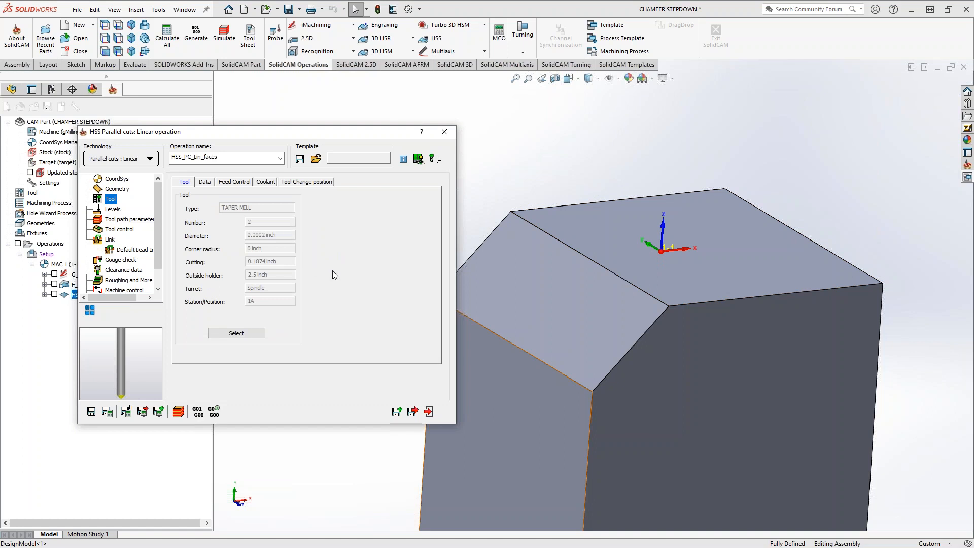
click(258, 333)
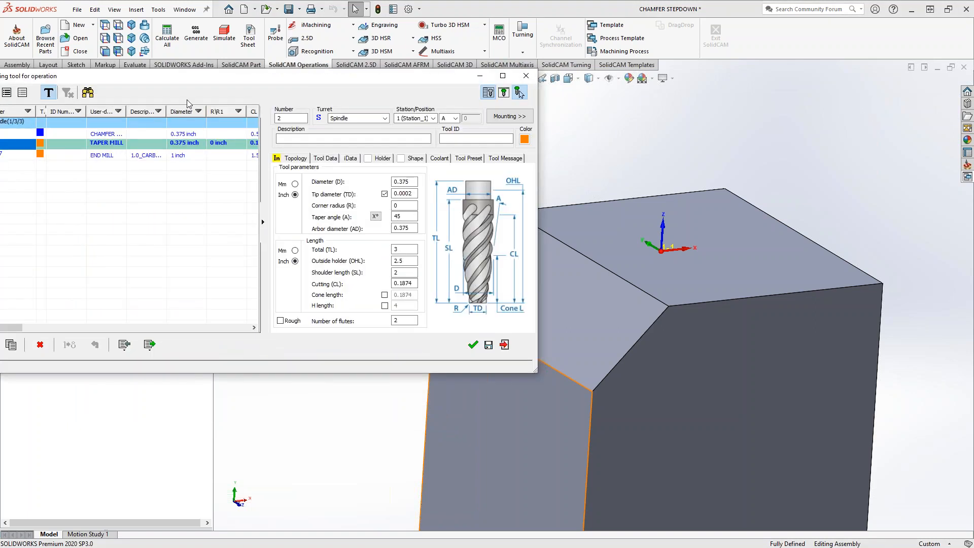
drag(214, 84, 323, 102)
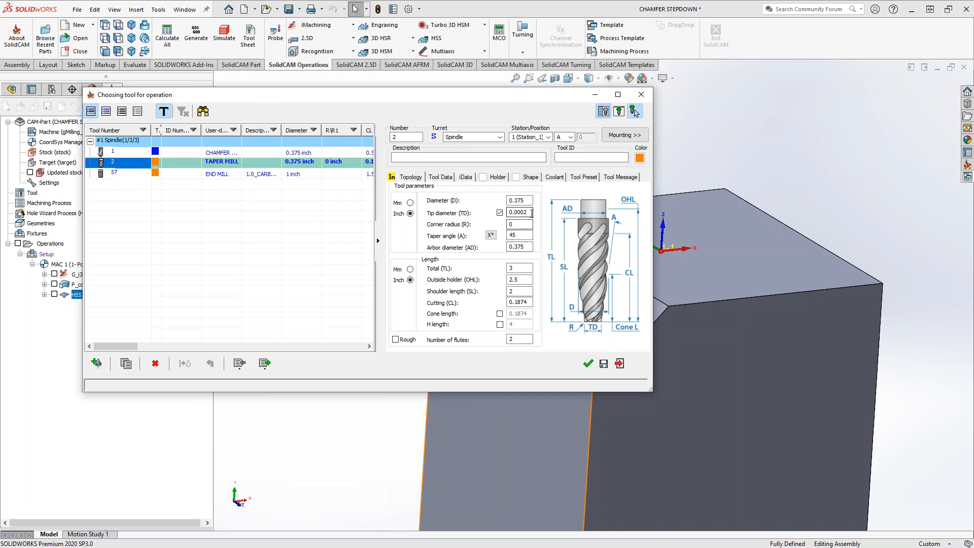
click(507, 213)
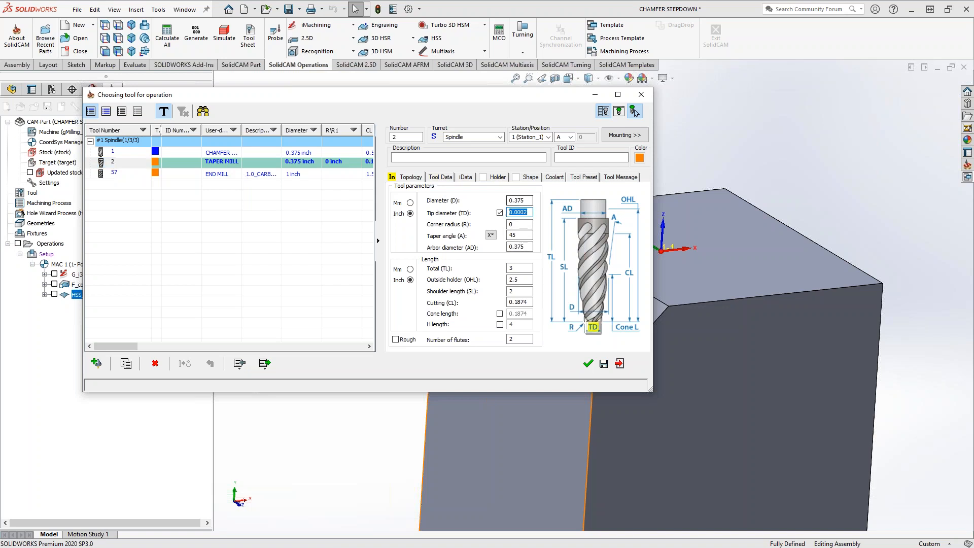
click(619, 111)
scroll(701, 322, up, 6)
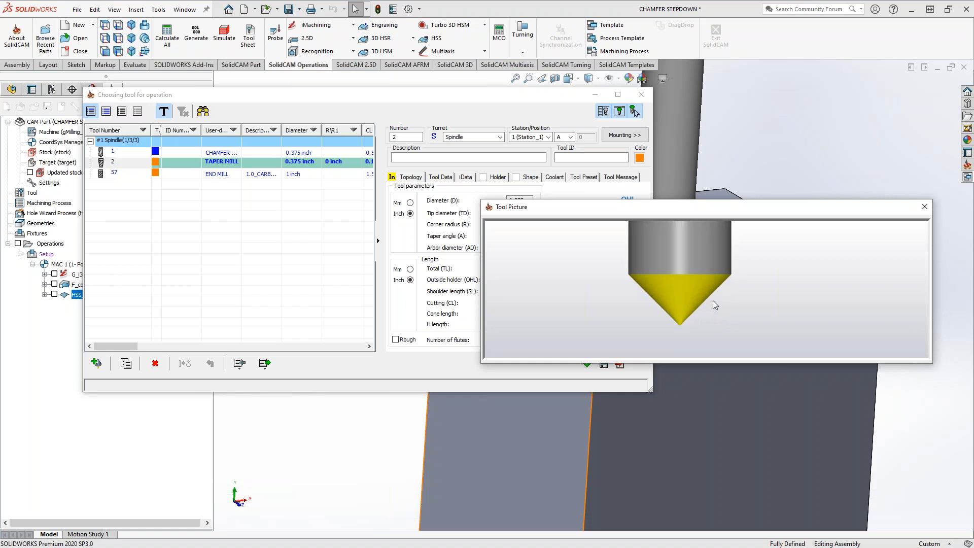
scroll(713, 301, up, 1)
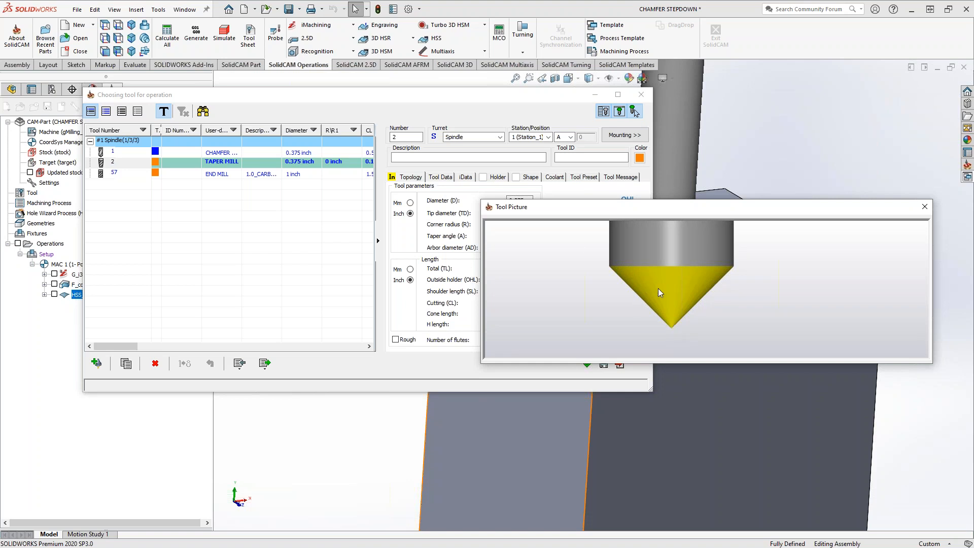
click(924, 207)
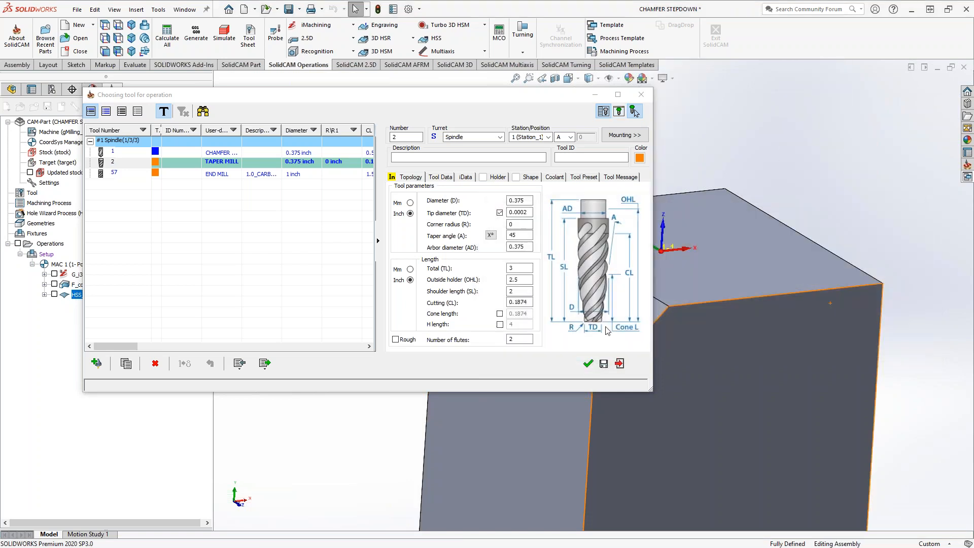
click(620, 365)
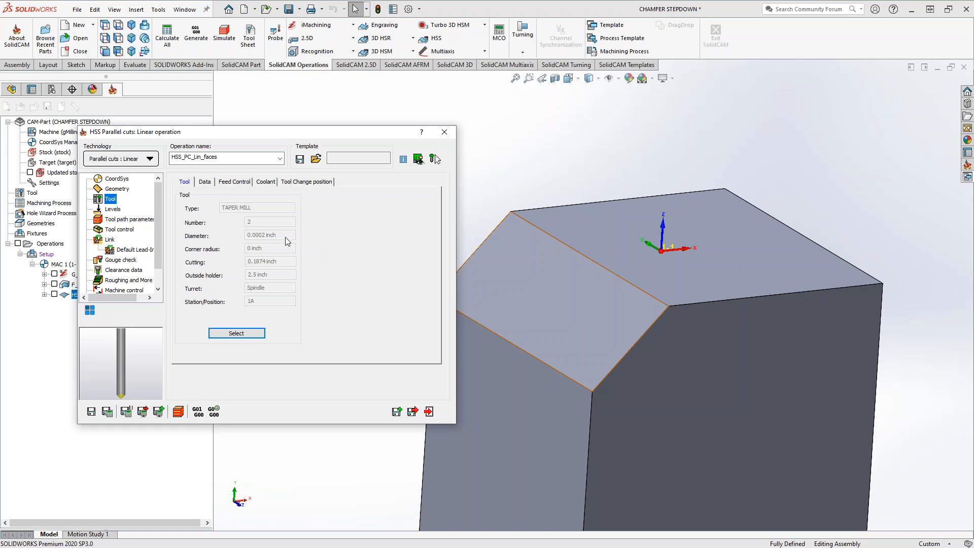
scroll(127, 385, up, 2)
scroll(126, 384, up, 3)
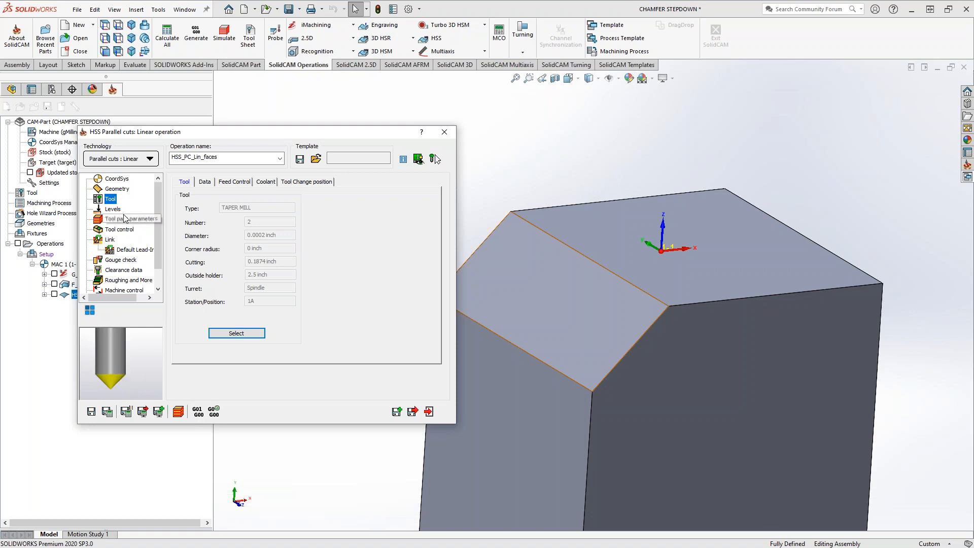
Step: Review the operation's levels and its surface quality, sorting and modify parameters, then open the Extend/Trim settings
click(112, 209)
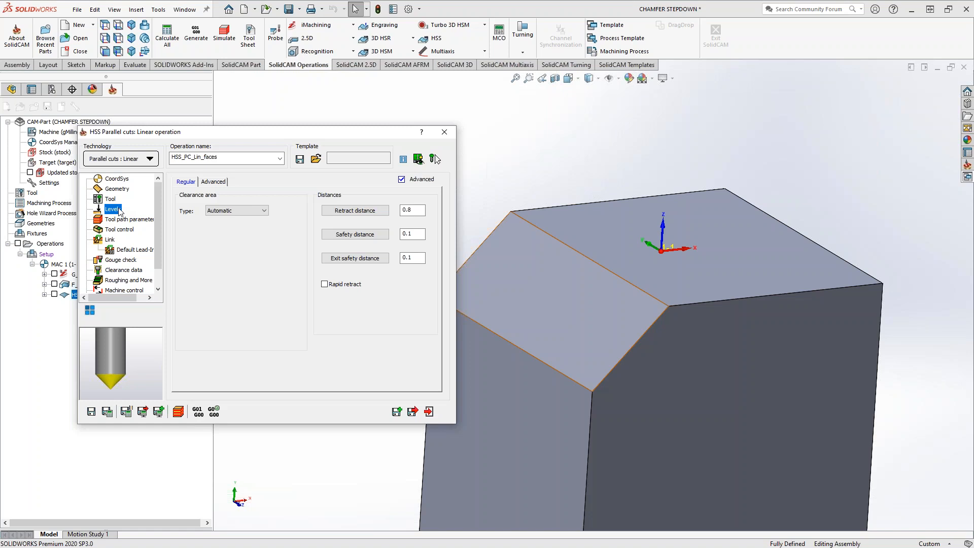
click(130, 219)
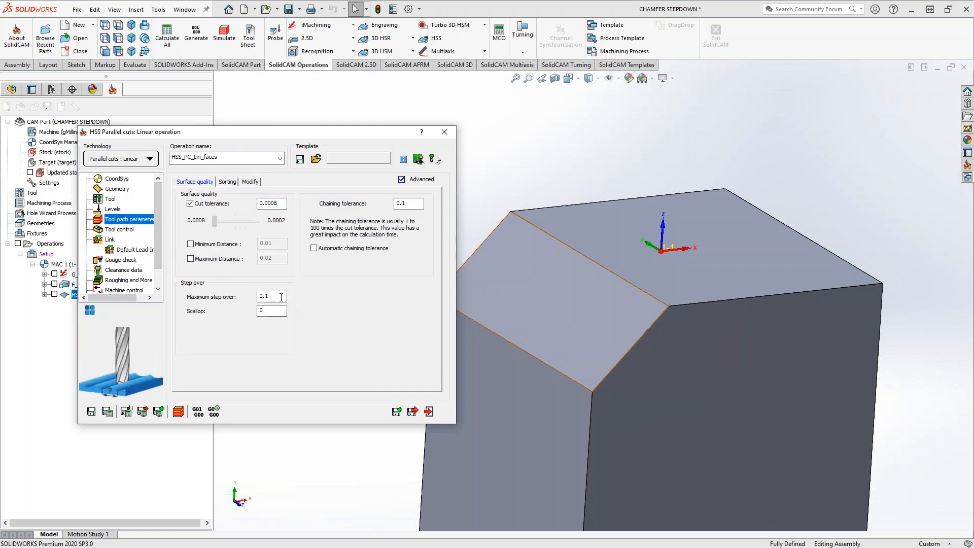
double_click(264, 296)
click(227, 182)
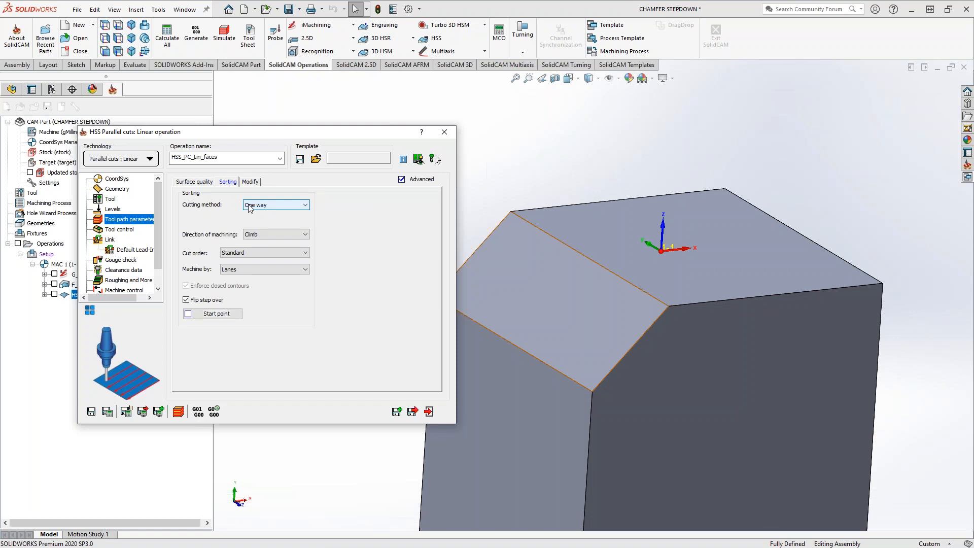
click(251, 183)
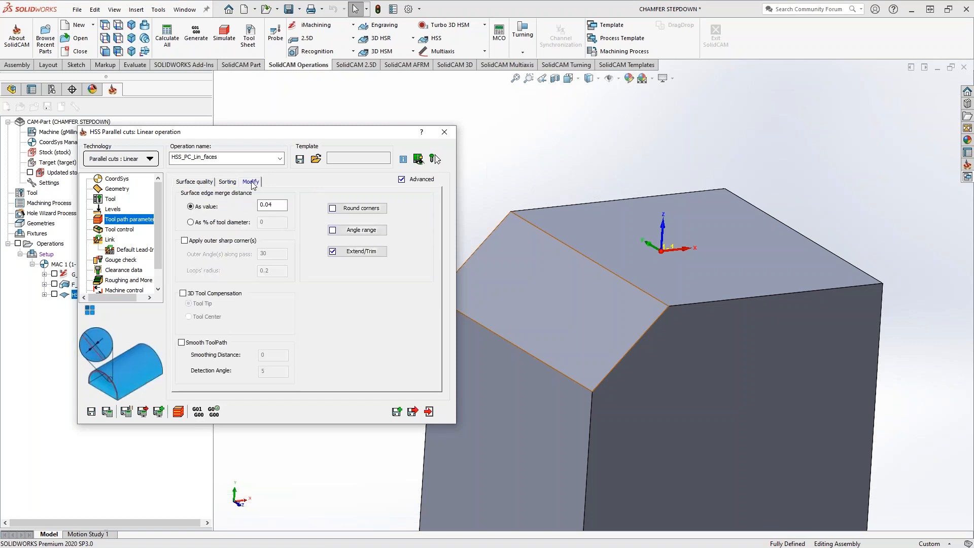
click(349, 252)
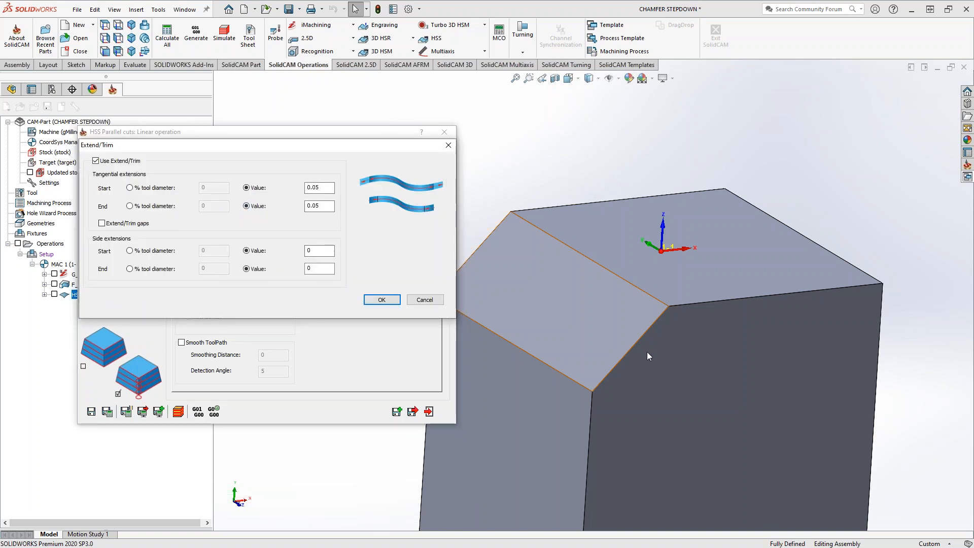
Step: Leave the Extend/Trim settings, review the operation's approach/retract, lead-in and link settings, and close the operation without saving
click(434, 302)
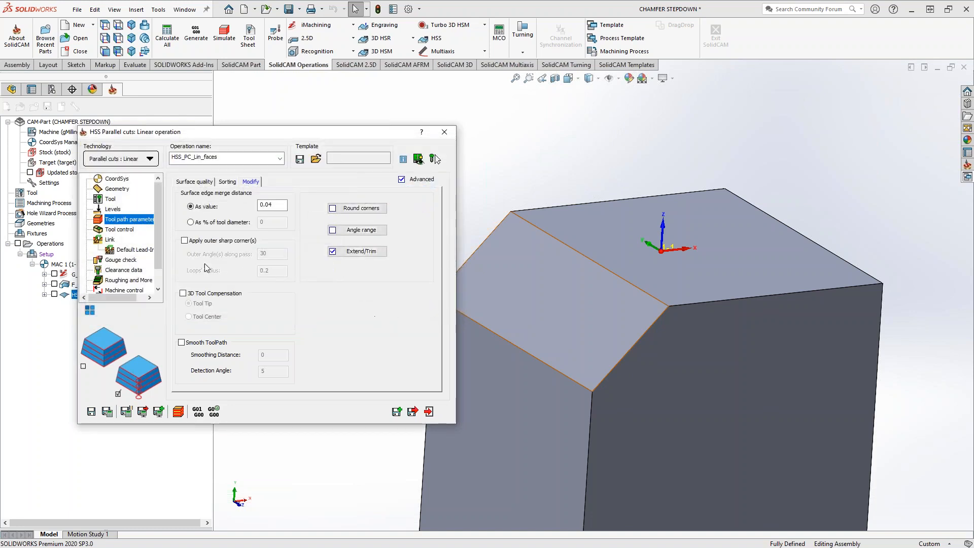
click(109, 239)
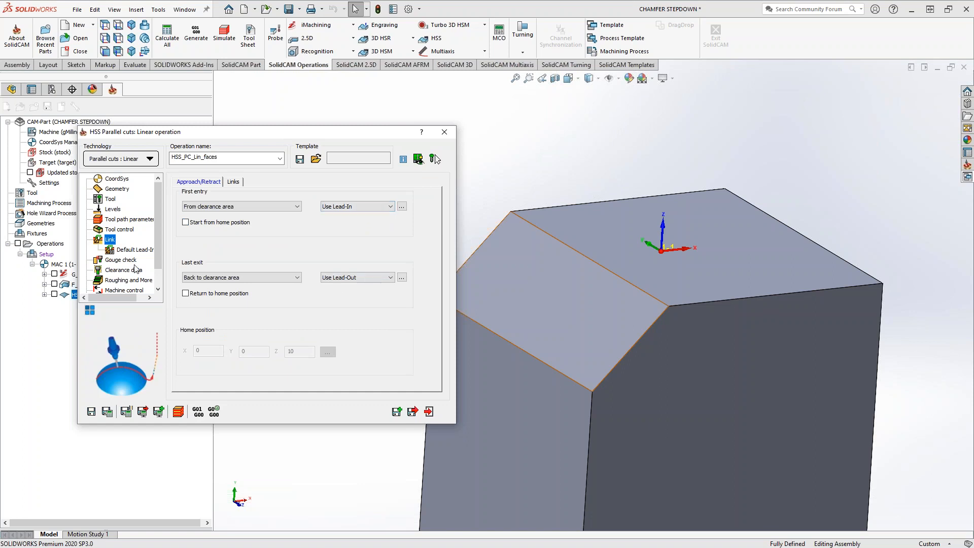
click(133, 249)
click(259, 298)
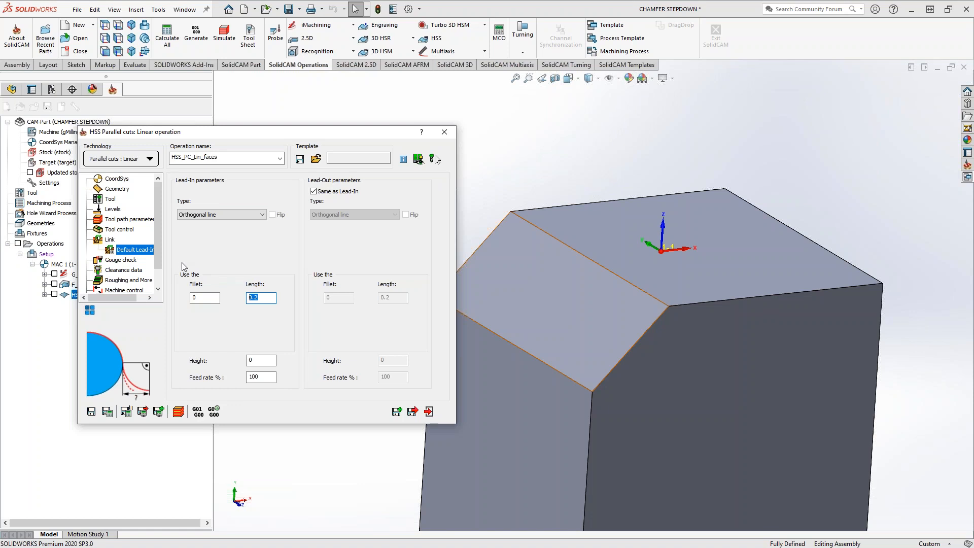
click(109, 240)
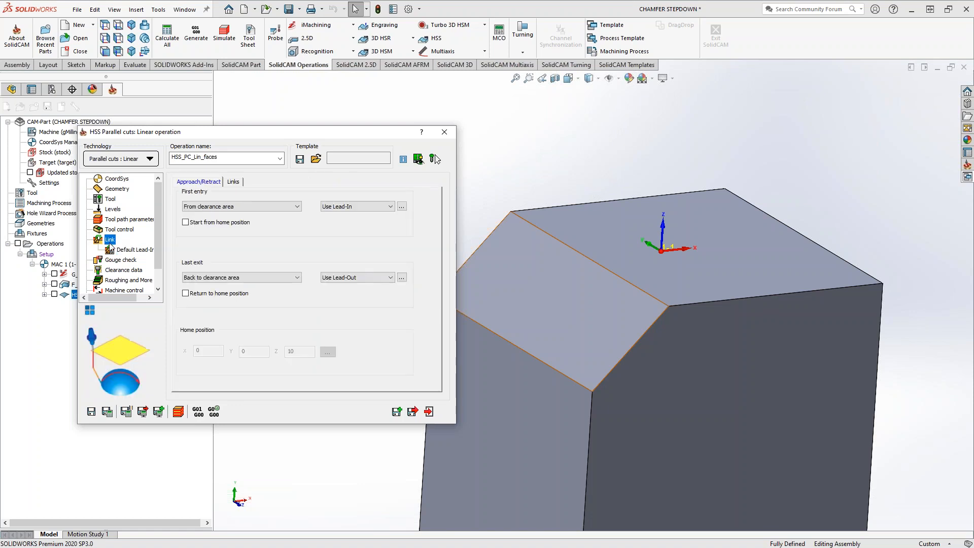
click(234, 182)
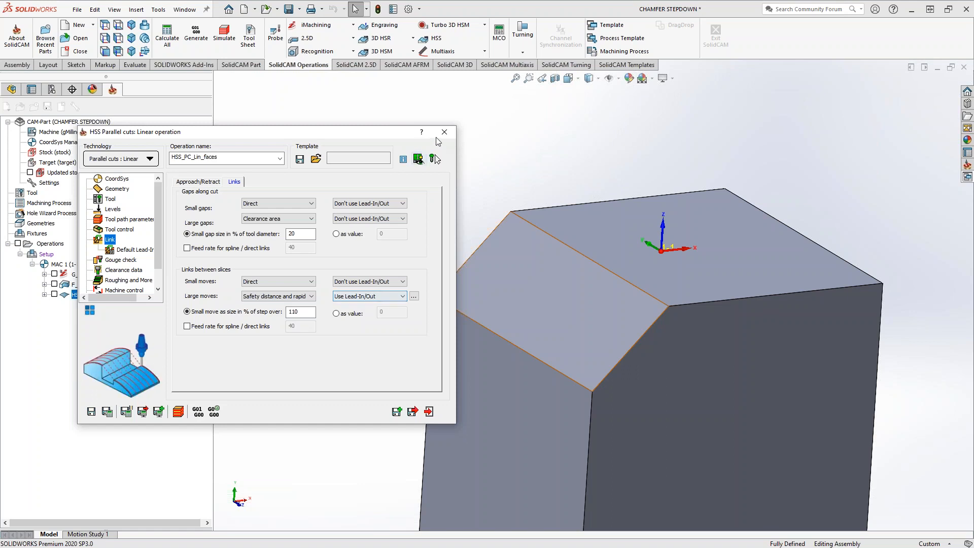
click(444, 132)
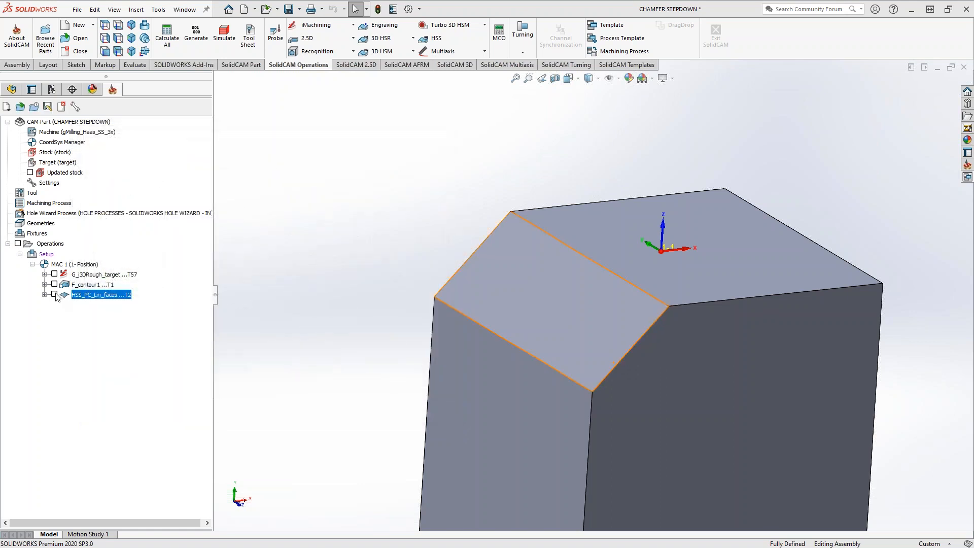
Step: Display the HSS_PC_Lin_faces toolpath, overlay the F_contour1 toolpath for comparison, and hide F_contour1 again
click(54, 294)
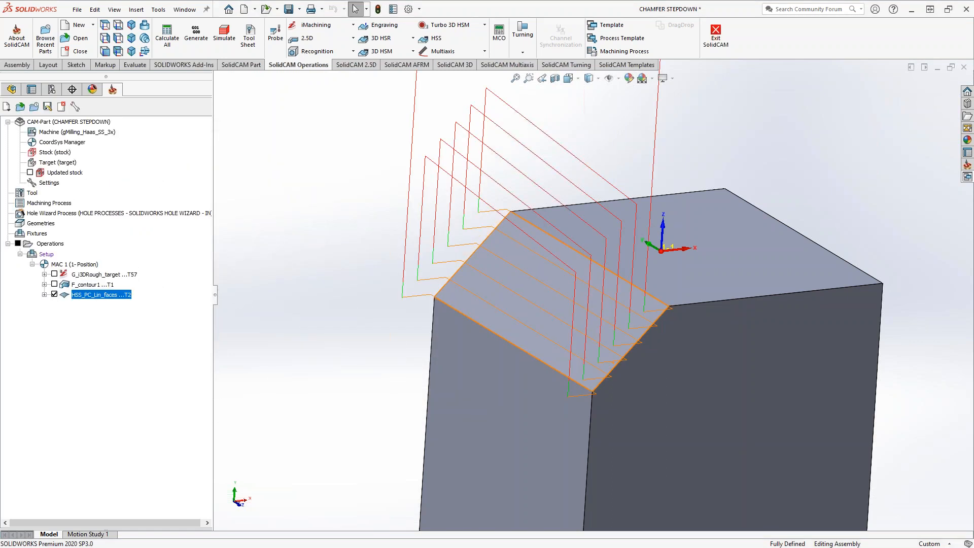
middle_drag(576, 383, 563, 355)
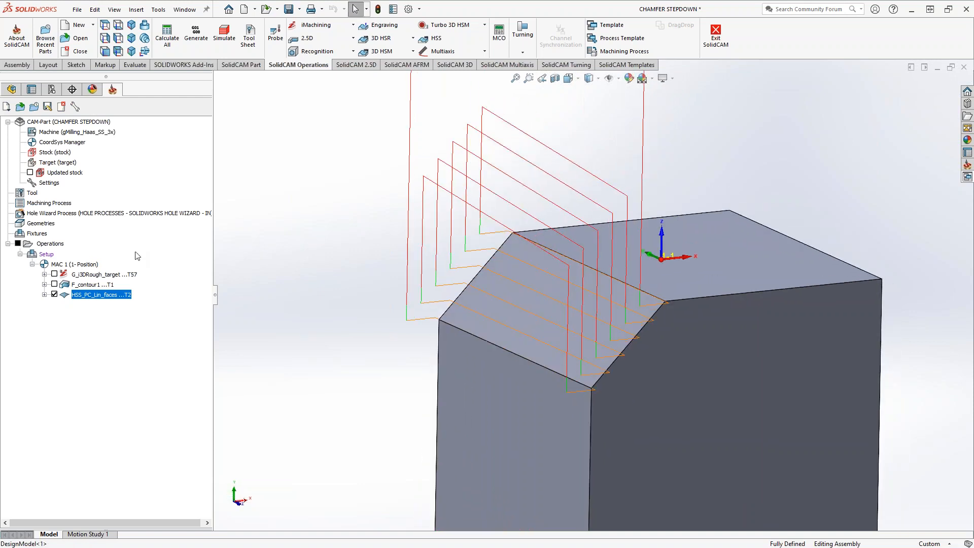
click(54, 284)
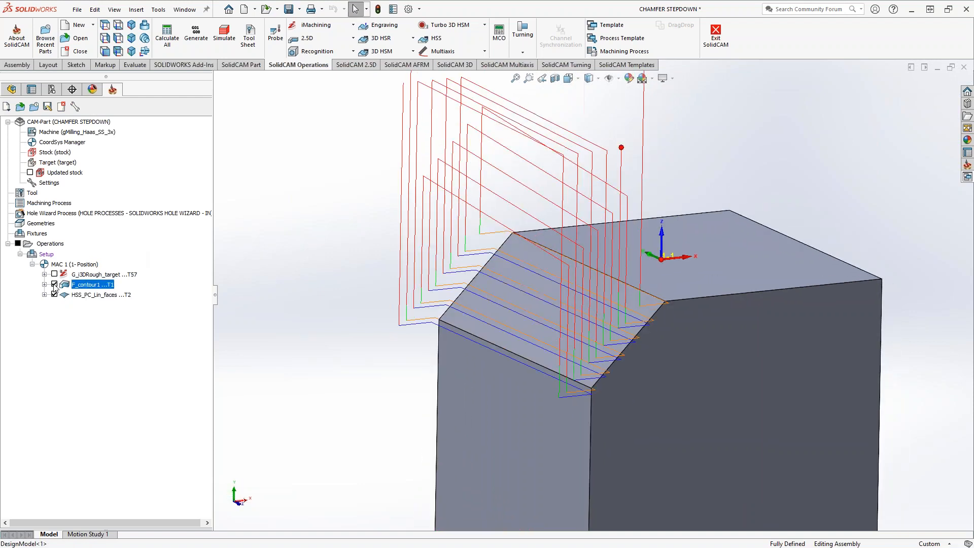
click(55, 284)
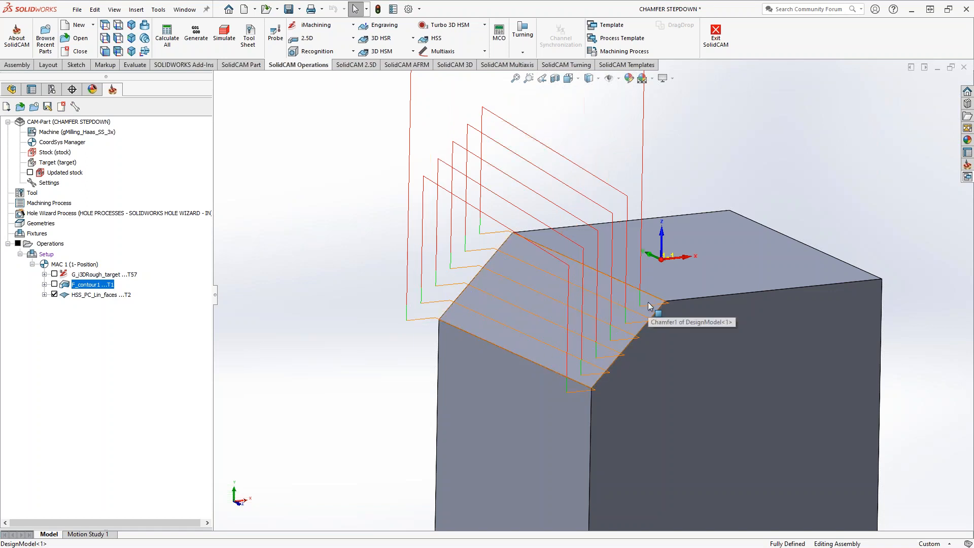
Step: View the toolpath square to the part's side face and open the simulation of HSS_PC_Lin_faces
middle_drag(647, 303, 593, 319)
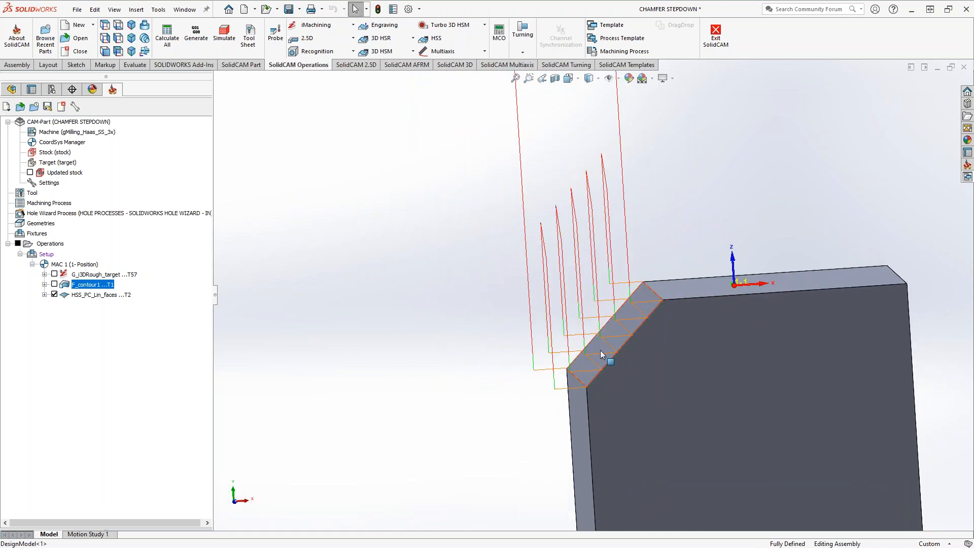
click(774, 421)
right_click(774, 421)
click(844, 219)
scroll(500, 163, down, 4)
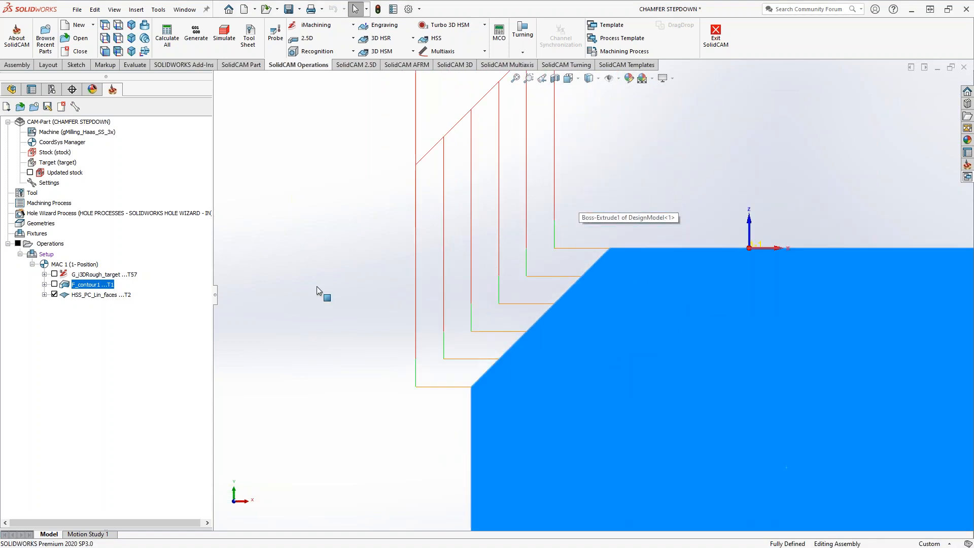
right_click(88, 294)
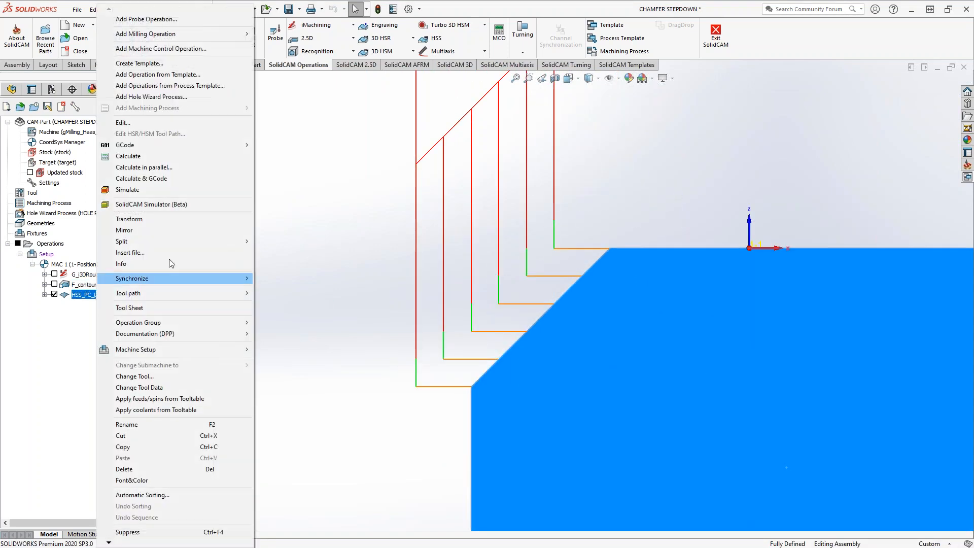
click(159, 189)
Step: Single-step the simulation through the first pass into the second, checking the taper mill's contact with the chamfer
click(133, 493)
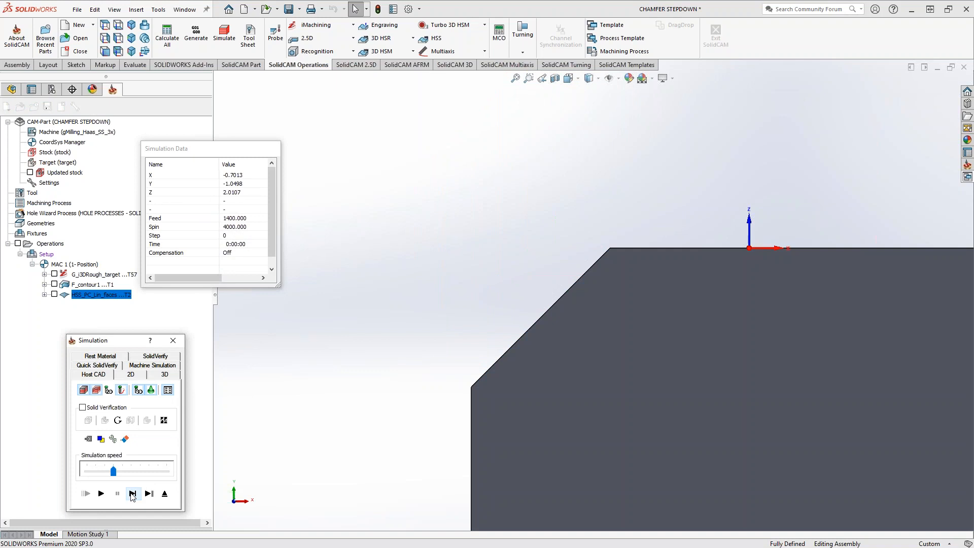
click(132, 494)
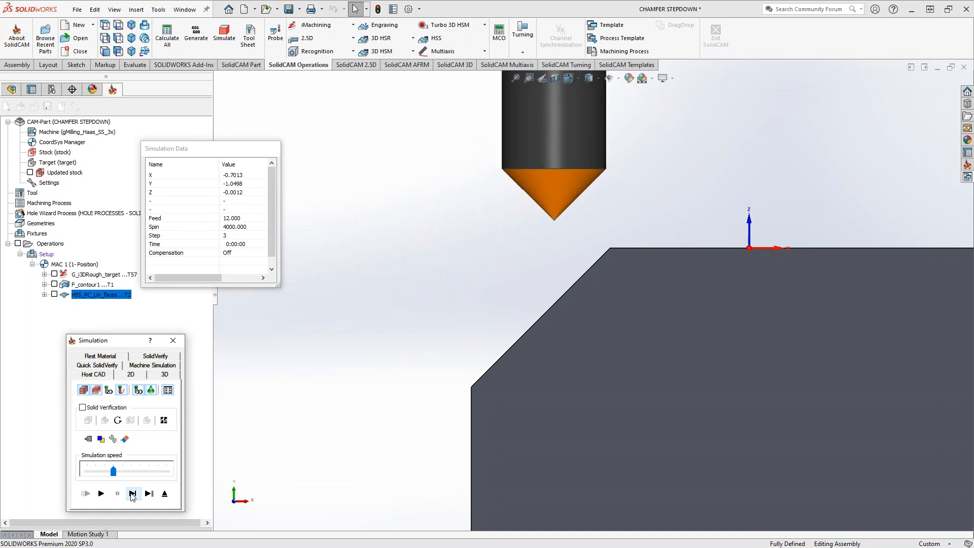
click(132, 493)
click(132, 493)
click(132, 493)
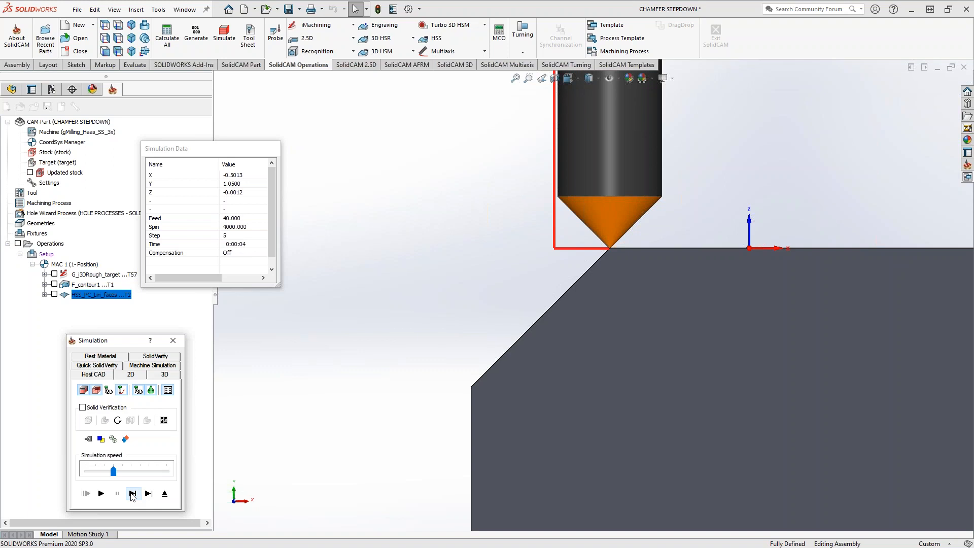
click(132, 493)
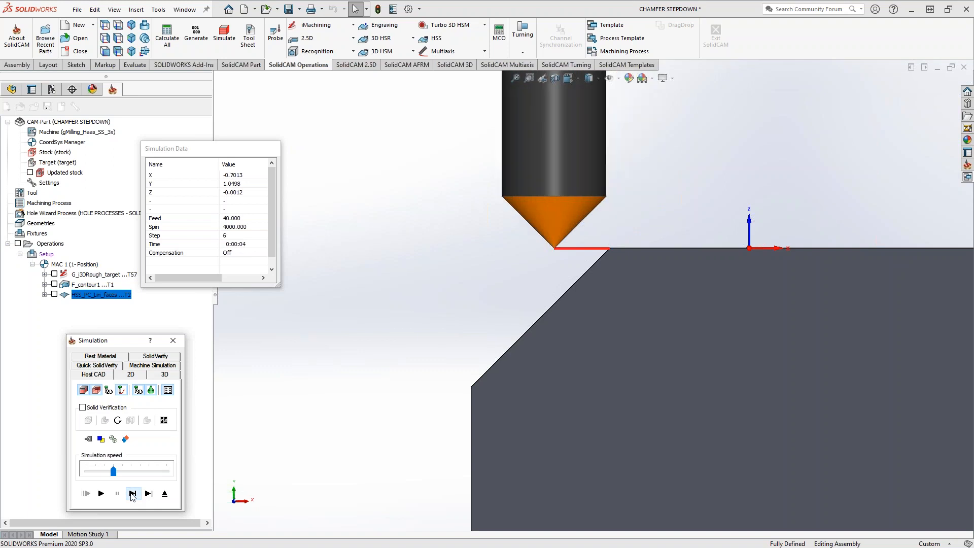
click(132, 493)
click(132, 493)
click(132, 493)
click(131, 494)
click(131, 493)
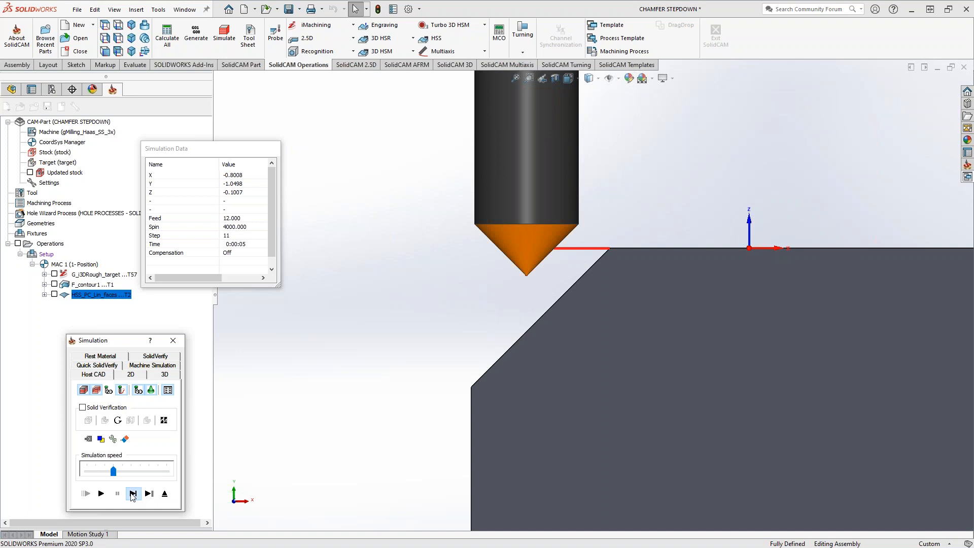
click(132, 494)
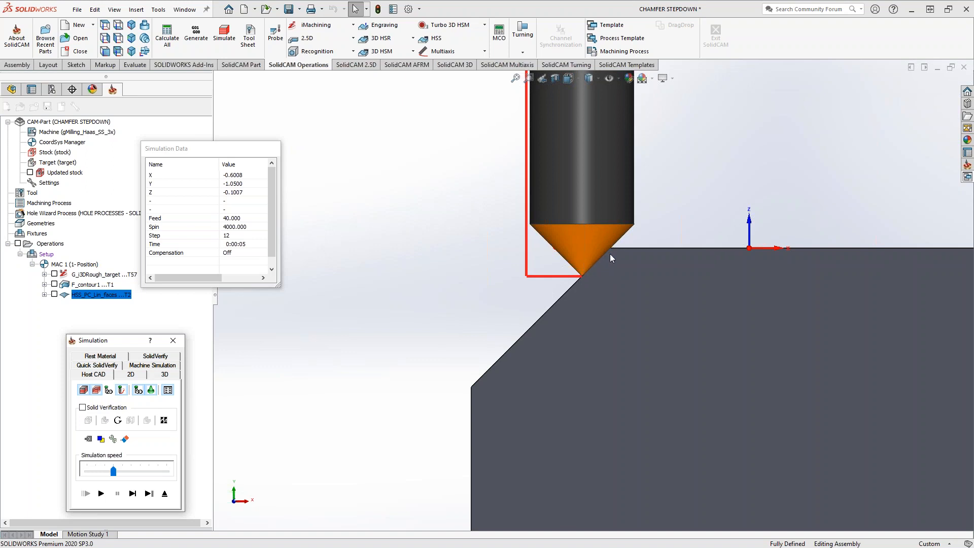
Step: Single-step the simulation through the remaining chamfer passes, inspect the complete toolpath on the model, and exit the simulation
click(134, 495)
click(133, 494)
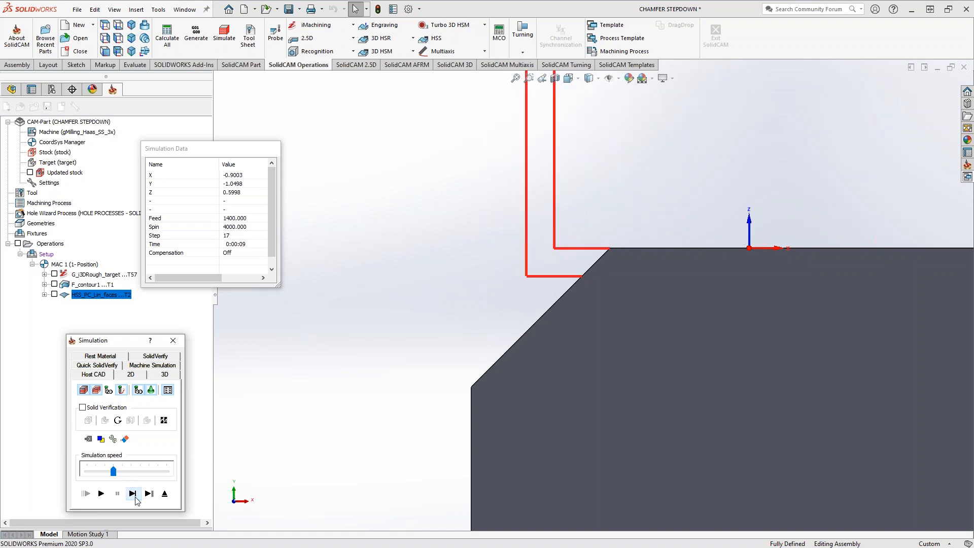
click(132, 493)
click(133, 493)
click(133, 495)
click(133, 494)
click(133, 495)
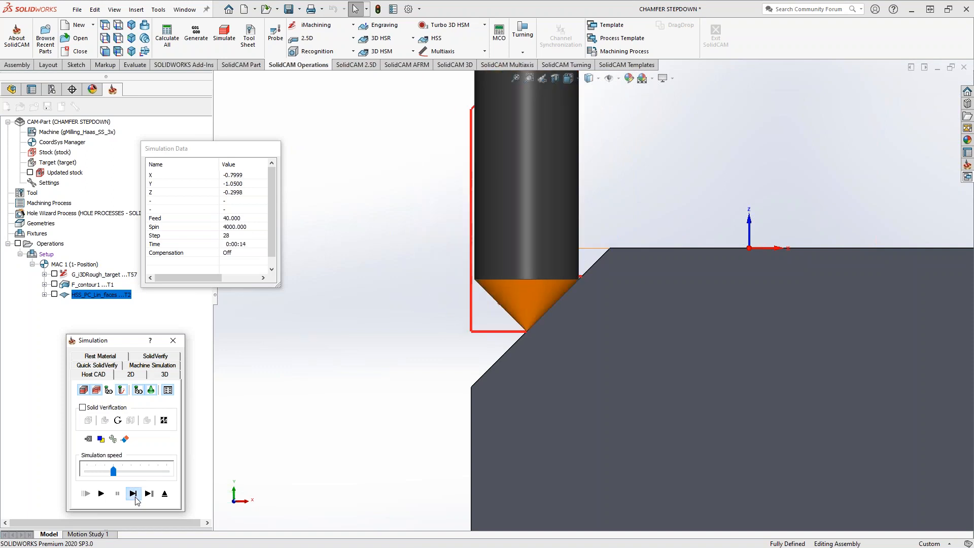
click(133, 495)
click(134, 495)
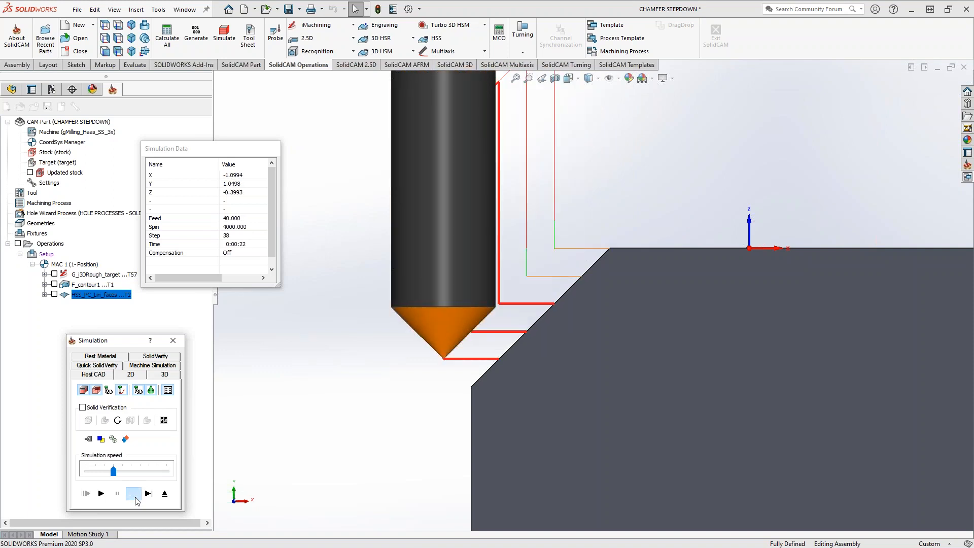
click(134, 496)
click(132, 493)
click(132, 494)
click(133, 494)
click(133, 494)
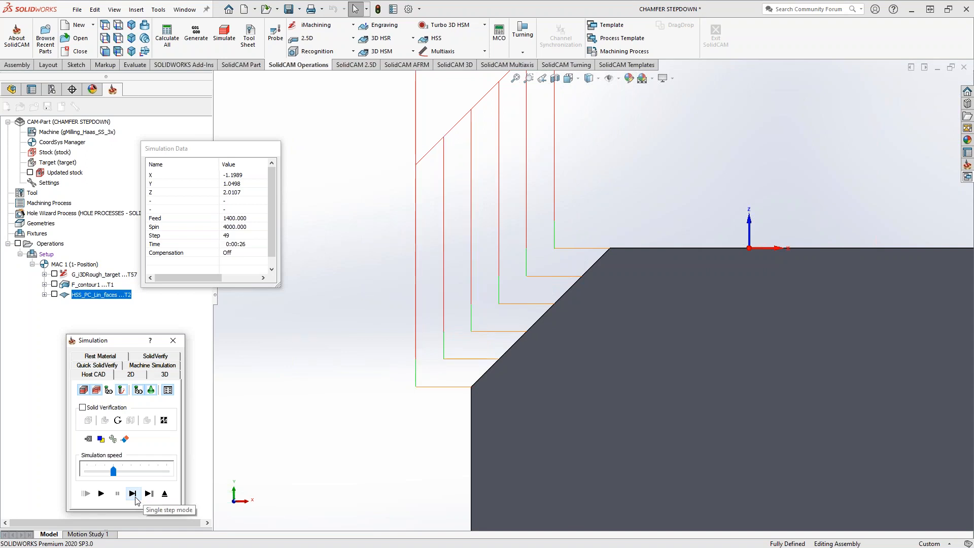
middle_drag(489, 316, 527, 350)
scroll(541, 247, up, 3)
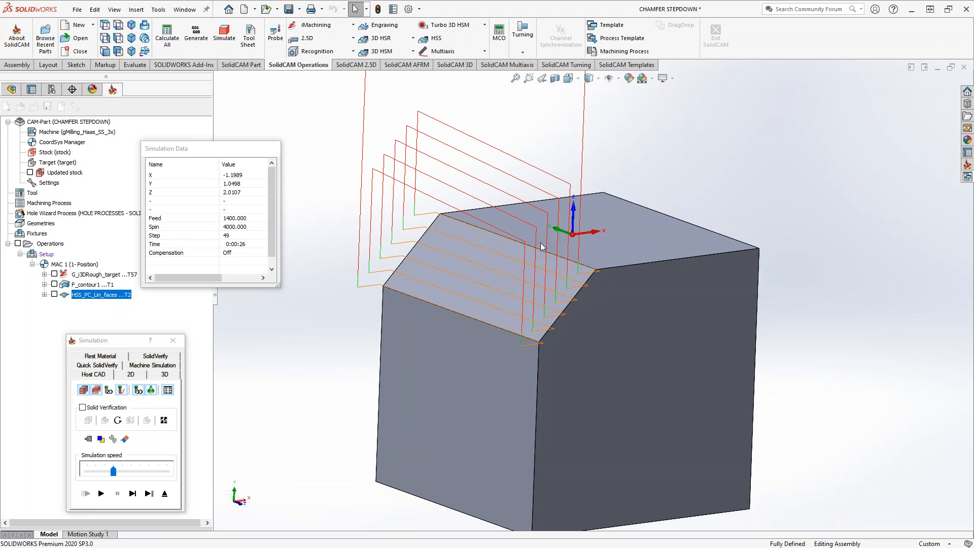
click(165, 493)
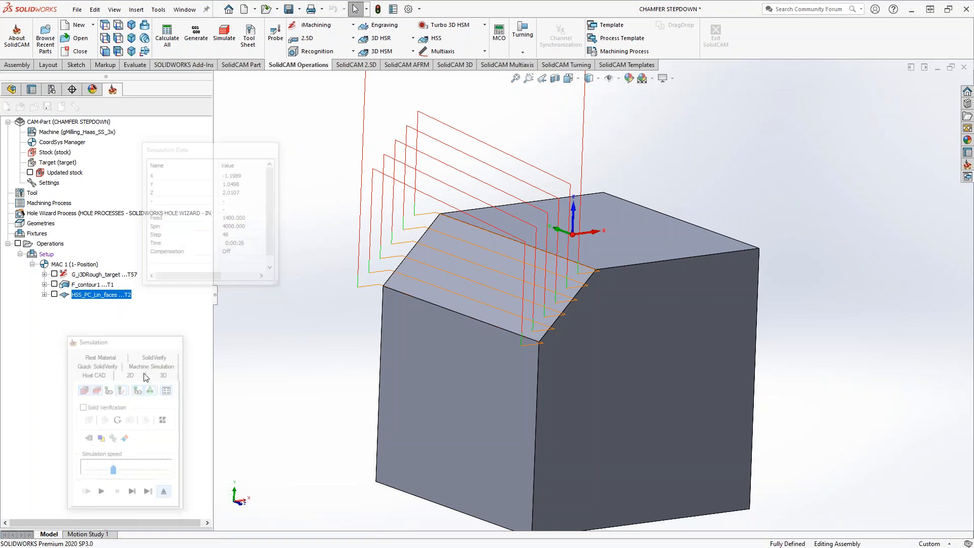
Step: Add a new HSS Parallel cuts: Linear operation and set its area type to "Full, start and end at exact surface edges"
right_click(90, 299)
mouse_move(187, 34)
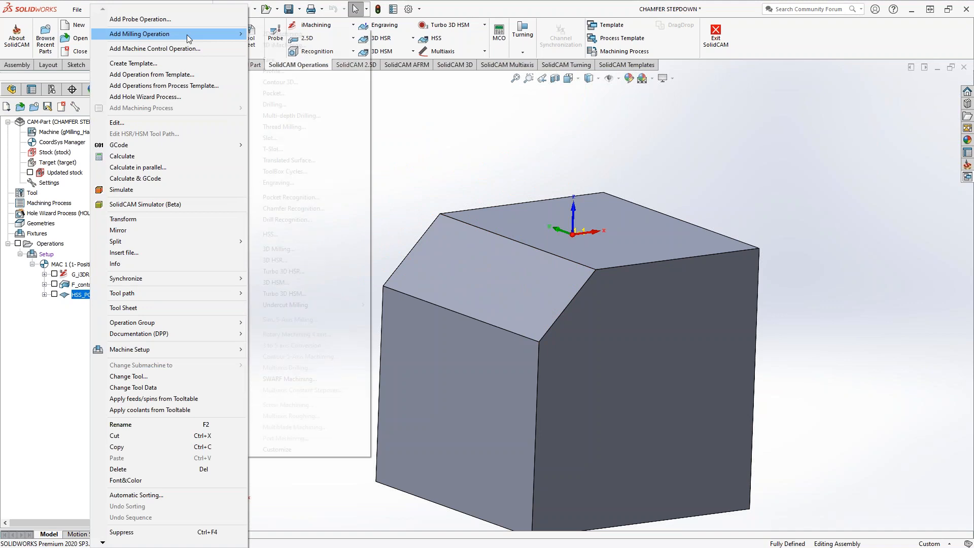
click(306, 233)
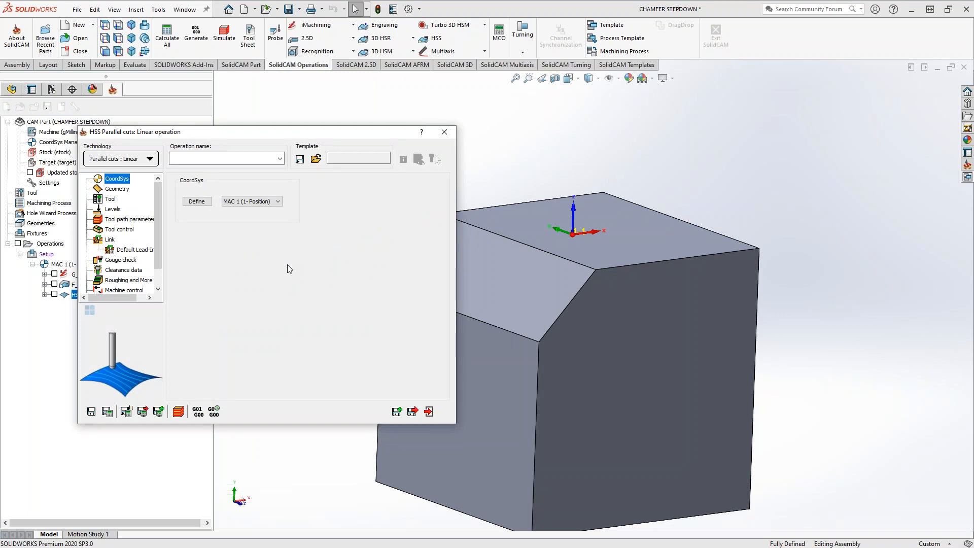
click(117, 189)
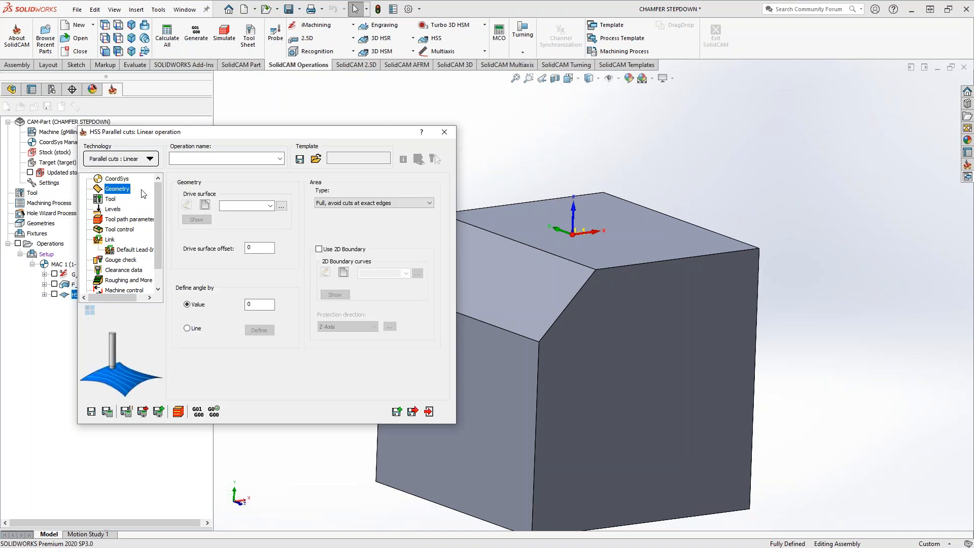
click(394, 203)
click(391, 216)
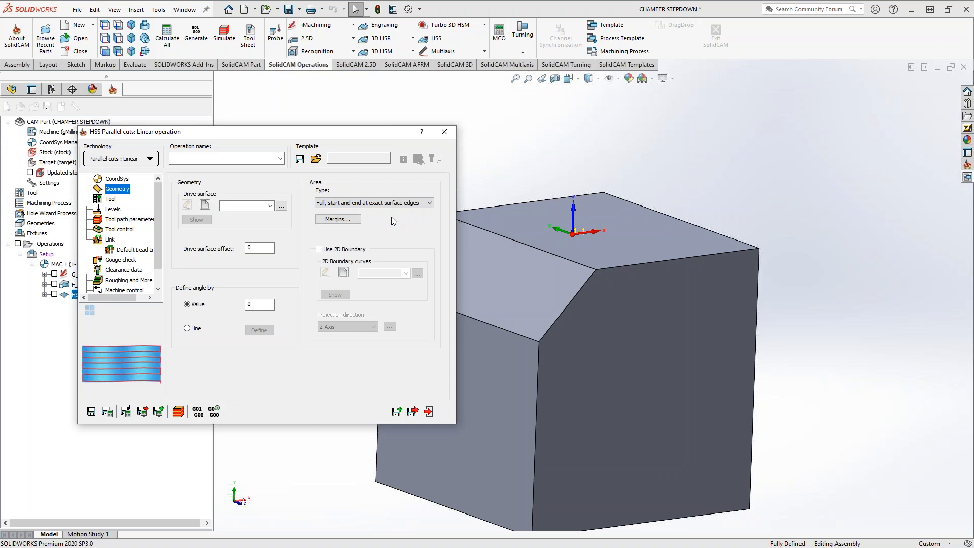
Step: Use the "faces" geometry as drive surface, check it on the model, and set the cutting angle value to 90
click(270, 206)
click(249, 214)
click(194, 220)
click(8, 119)
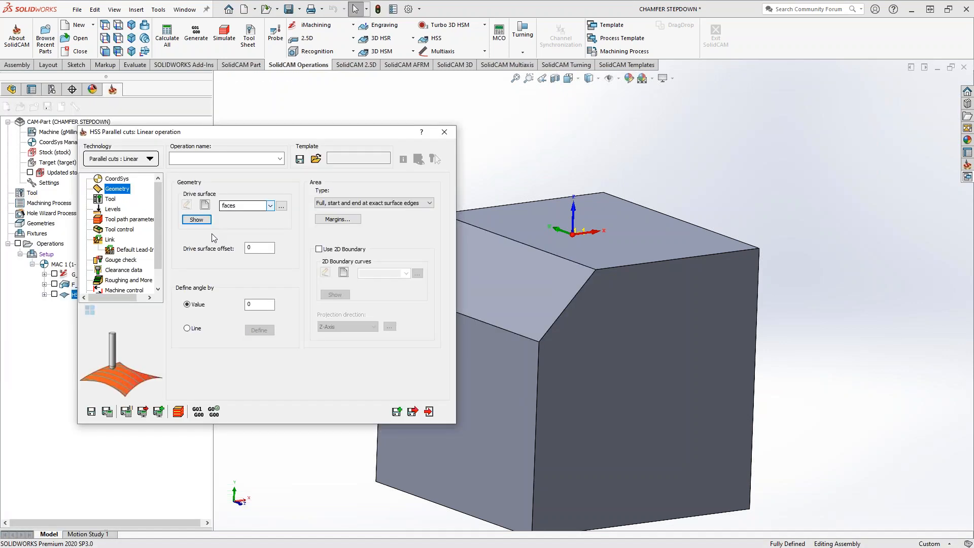
click(249, 304)
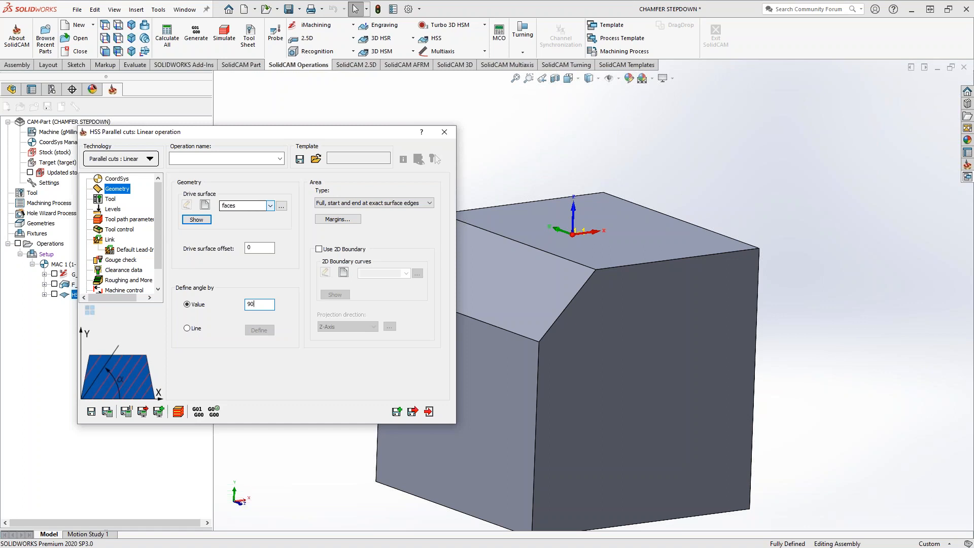
Step: Add a 0.25 inch ball nose mill and assign it as the new operation's tool
click(102, 199)
click(228, 334)
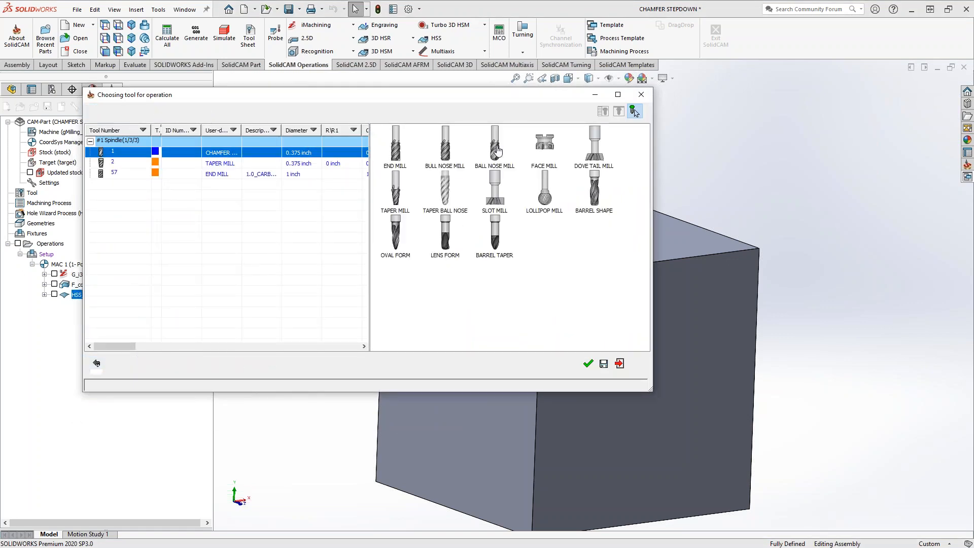
click(497, 151)
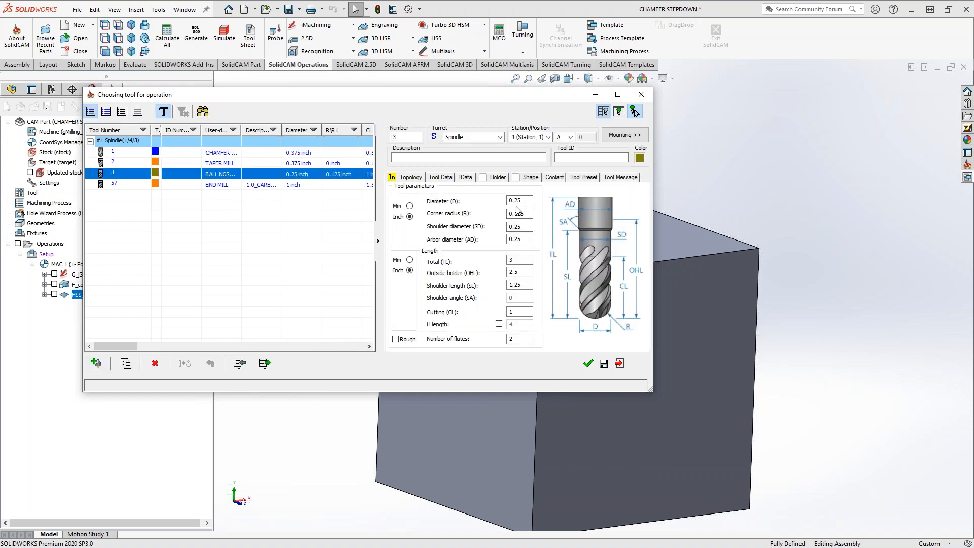
click(587, 364)
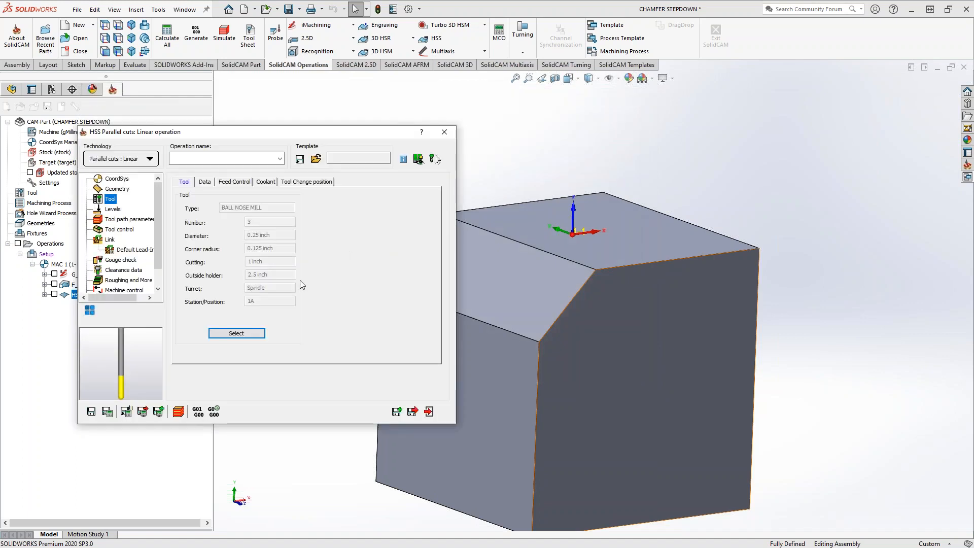
Step: Set the operation's maximum step over to 0.02 and its cutting method to One way
click(112, 209)
click(142, 219)
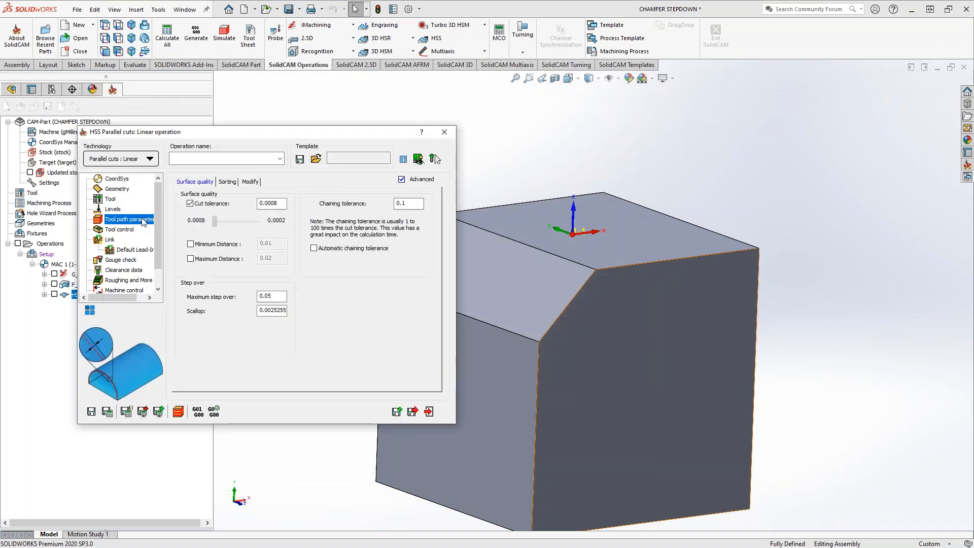
drag(278, 296, 234, 300)
text(.02)
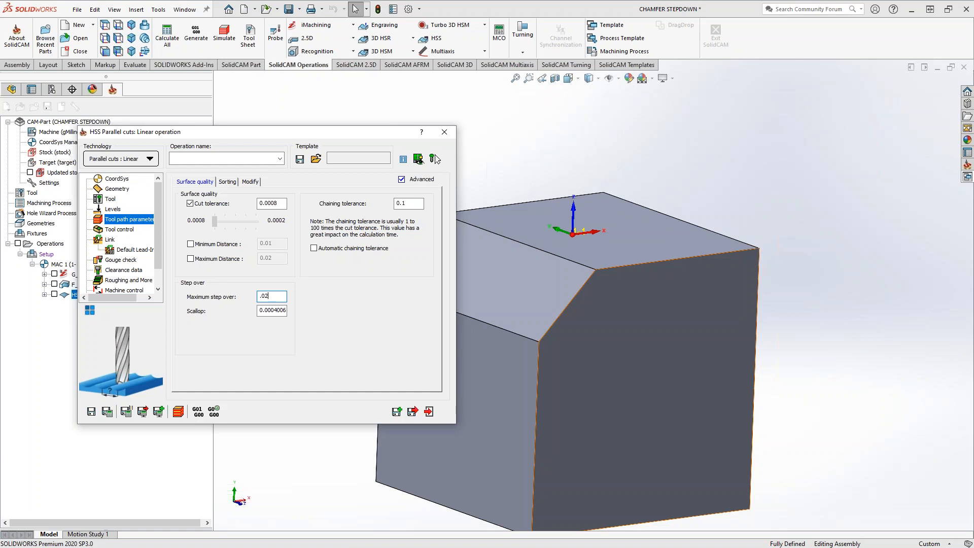
click(228, 182)
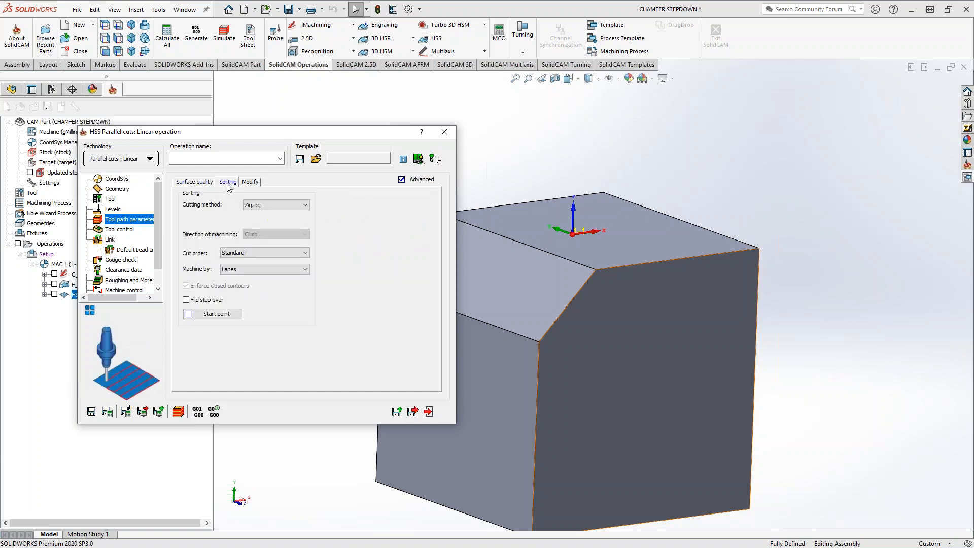
click(279, 205)
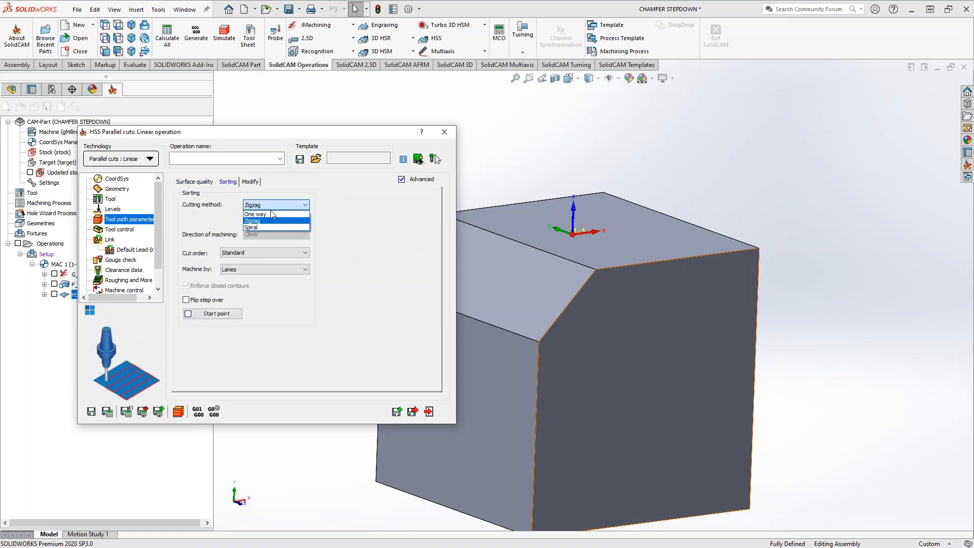
click(270, 214)
Step: Enable Extend/Trim for the toolpath, with tangential start and end extensions defined by value at 0.05
click(250, 181)
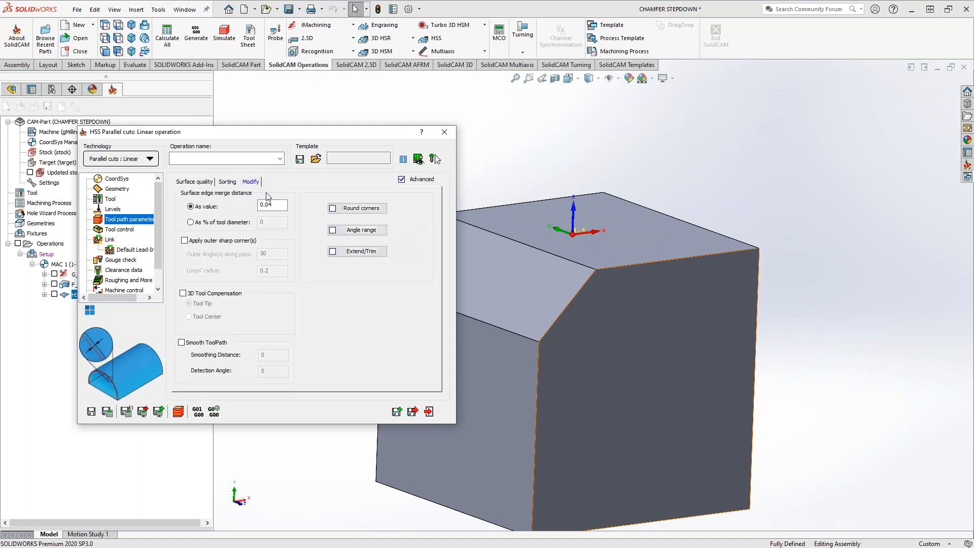
click(357, 251)
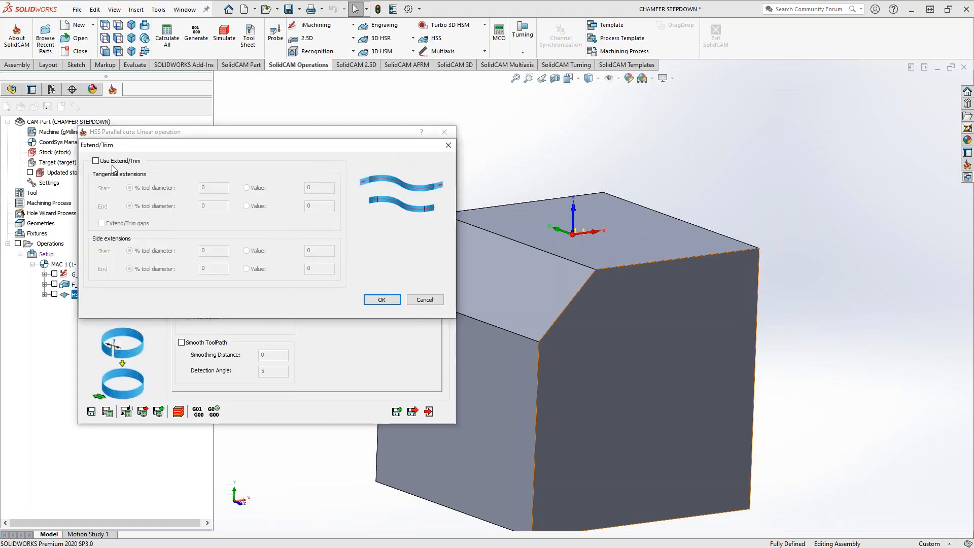
click(96, 161)
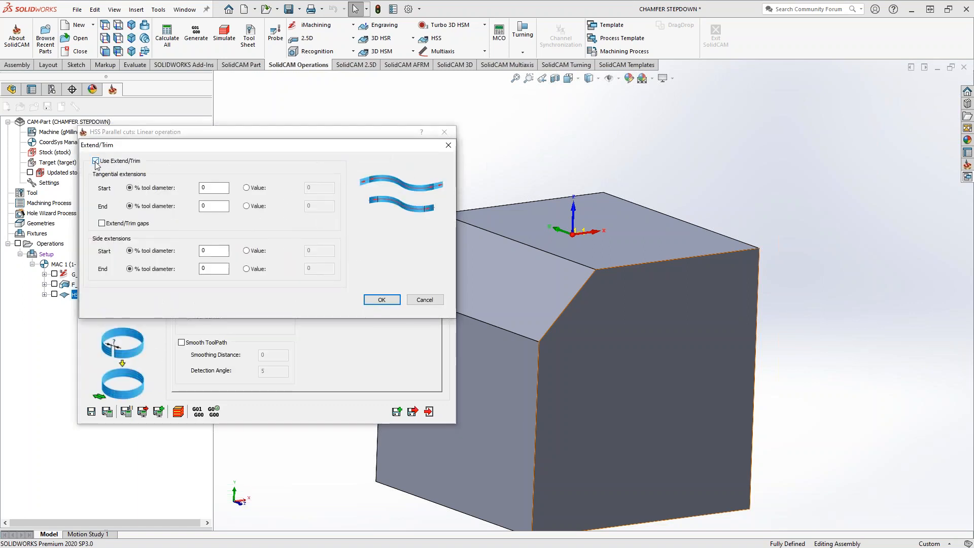
click(246, 188)
click(246, 206)
double_click(310, 187)
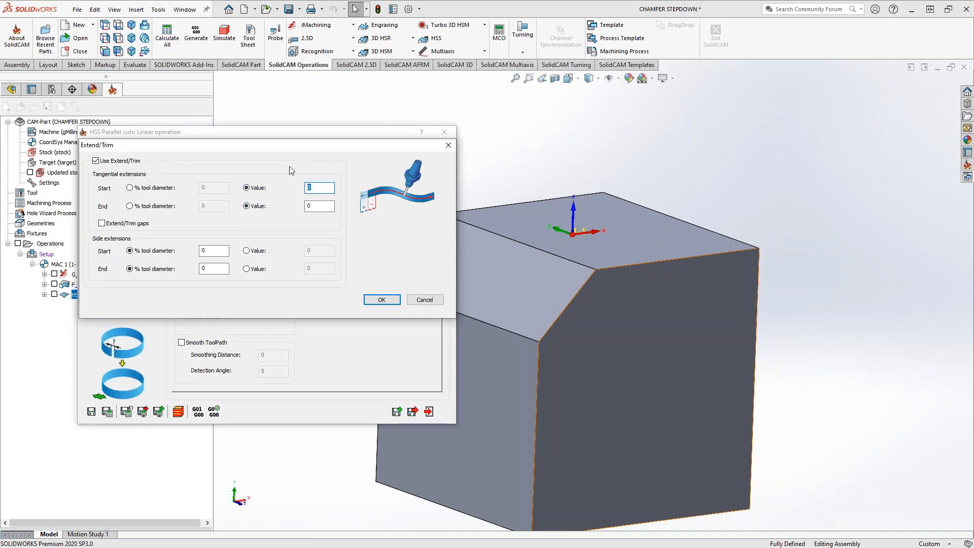
text(.05)
click(322, 206)
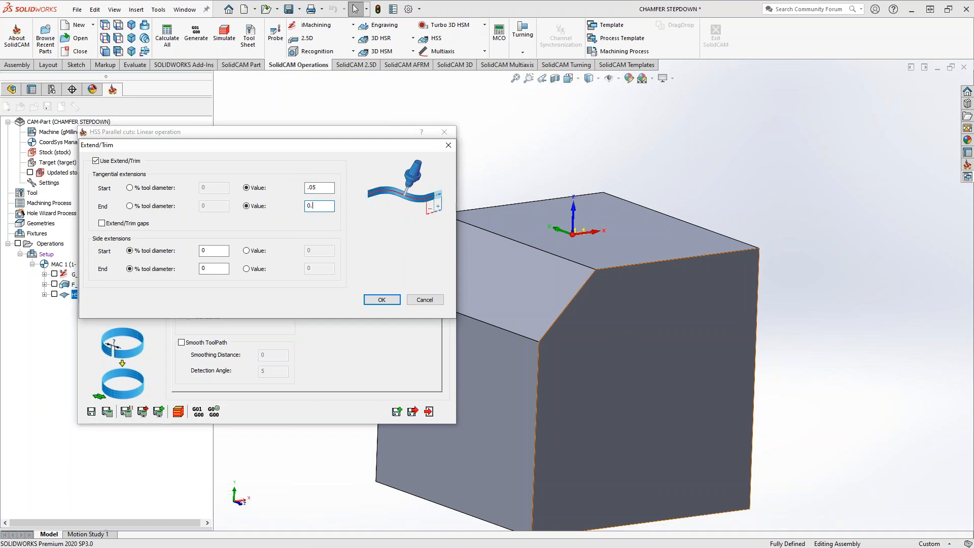
text(.05)
click(382, 299)
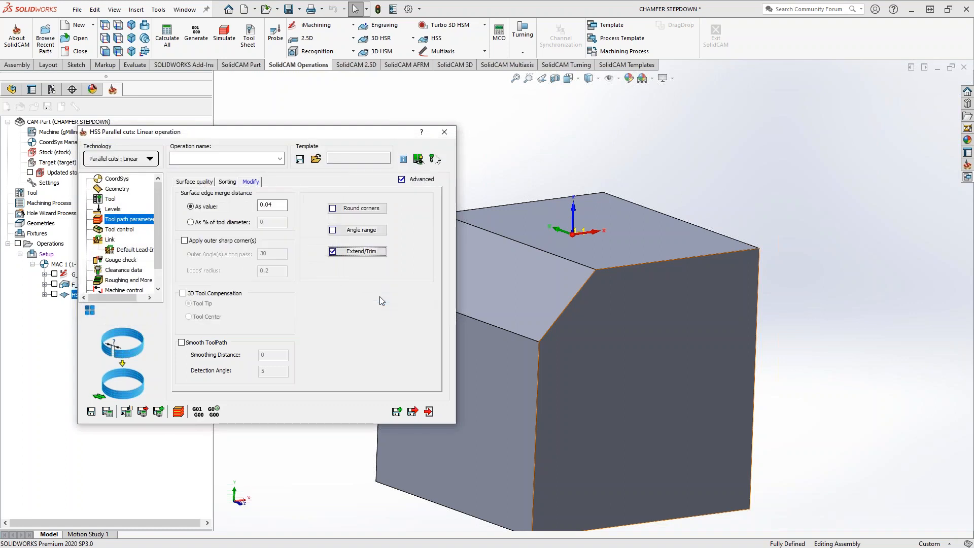
Step: Revise the Extend/Trim tangential extension values, setting the start extension to 0.1
click(363, 252)
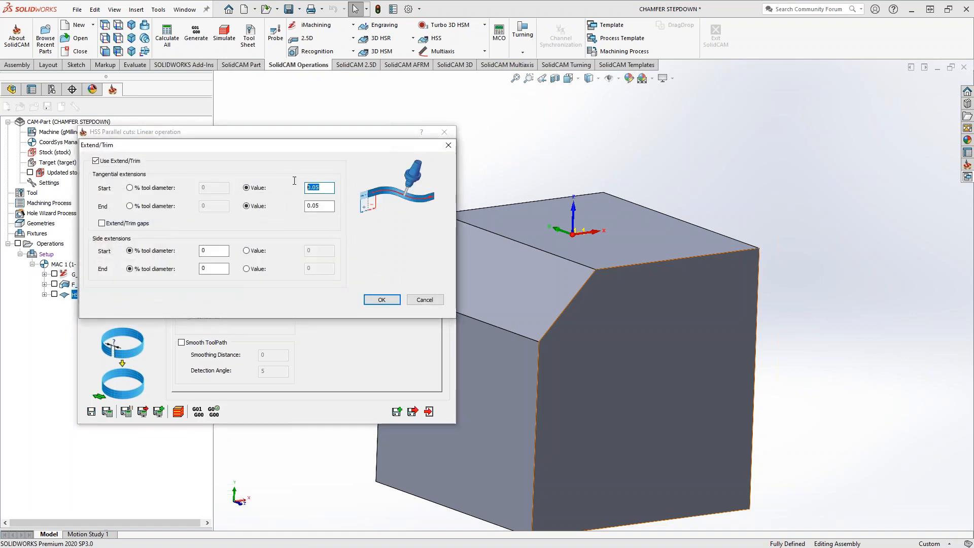
text(.1)
key(Tab)
text(.)
click(383, 300)
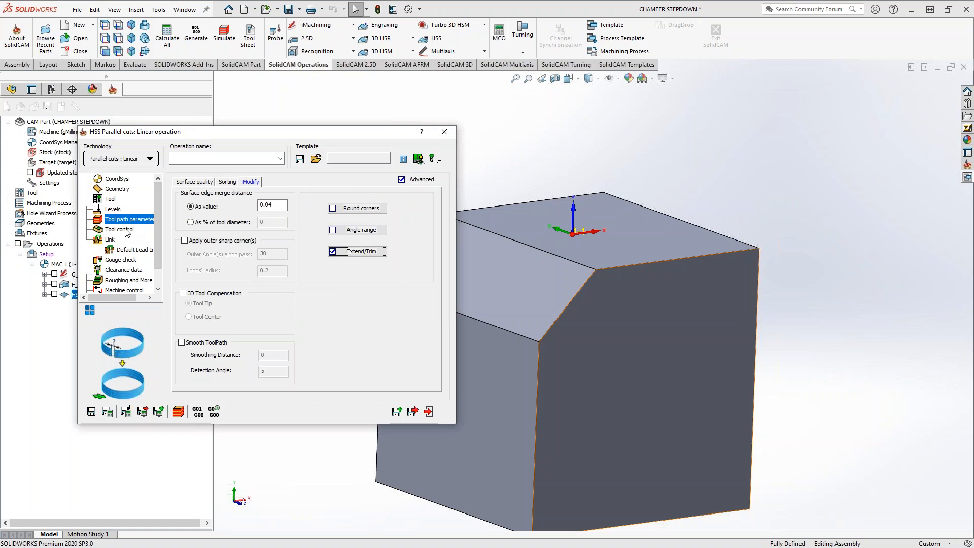
Step: Set the link approach to Use Lead-In for the first entry and Use Lead-Out for the last exit
click(110, 240)
click(388, 206)
click(357, 221)
click(372, 277)
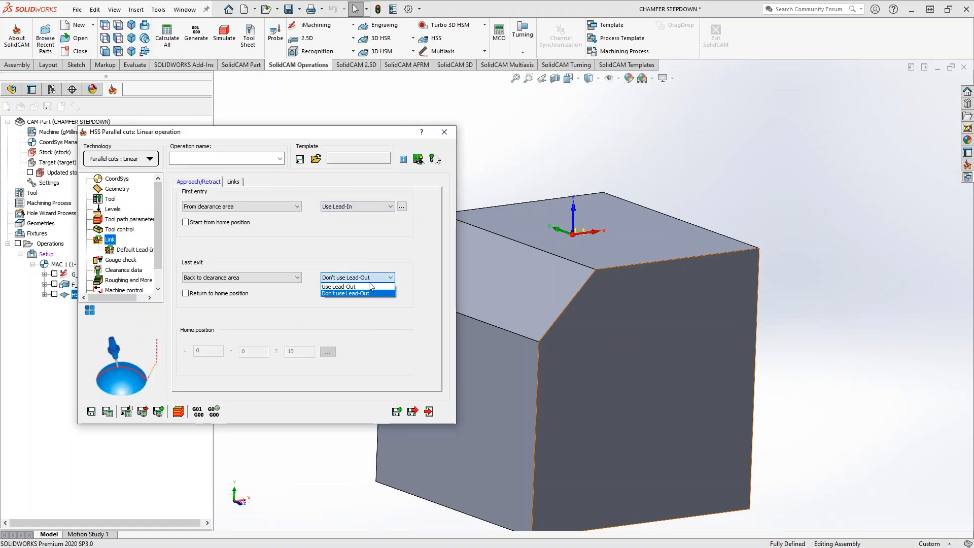
click(369, 290)
click(120, 249)
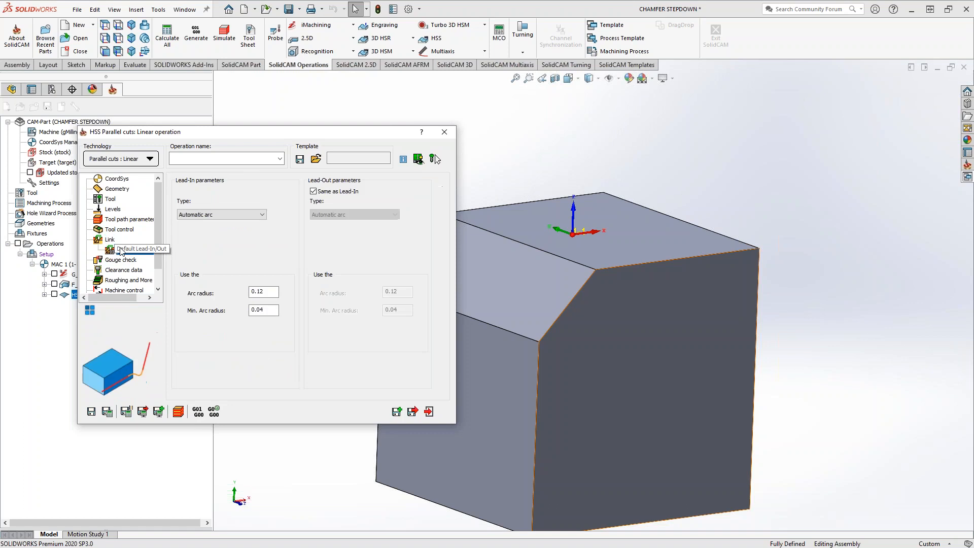
click(110, 241)
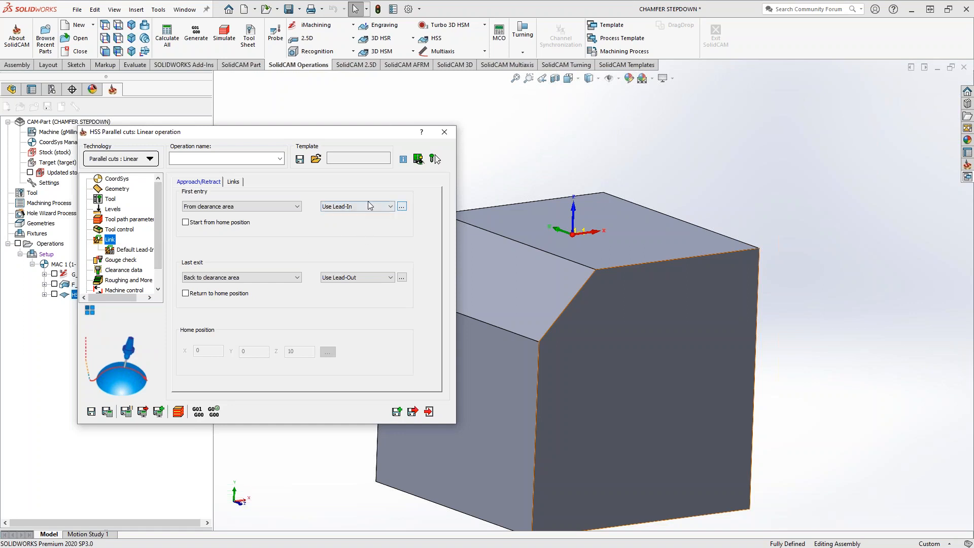
click(401, 207)
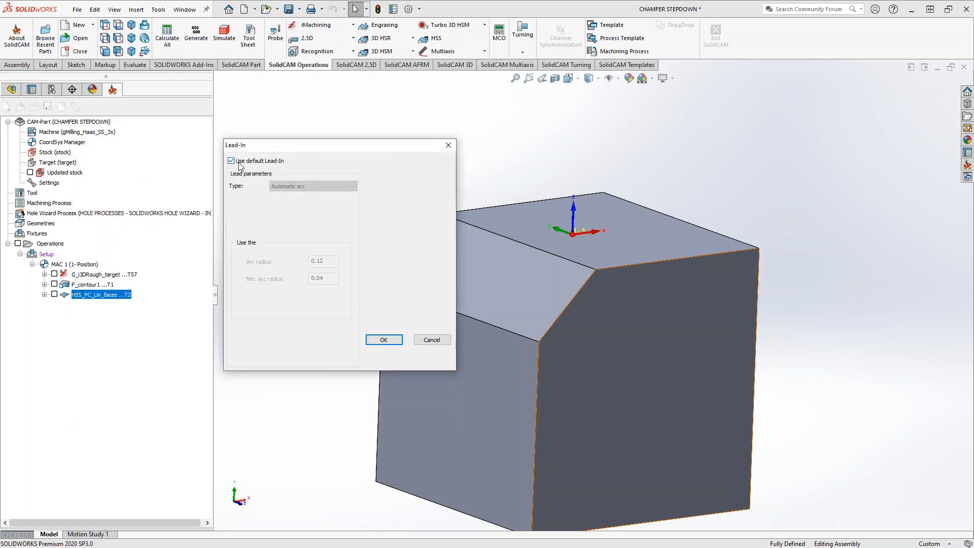
click(231, 161)
click(309, 186)
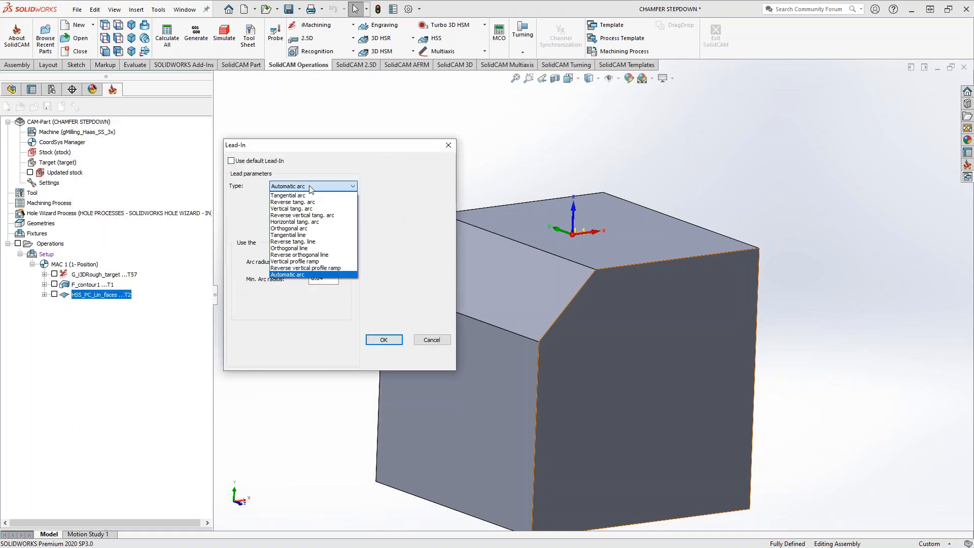
click(431, 345)
click(431, 340)
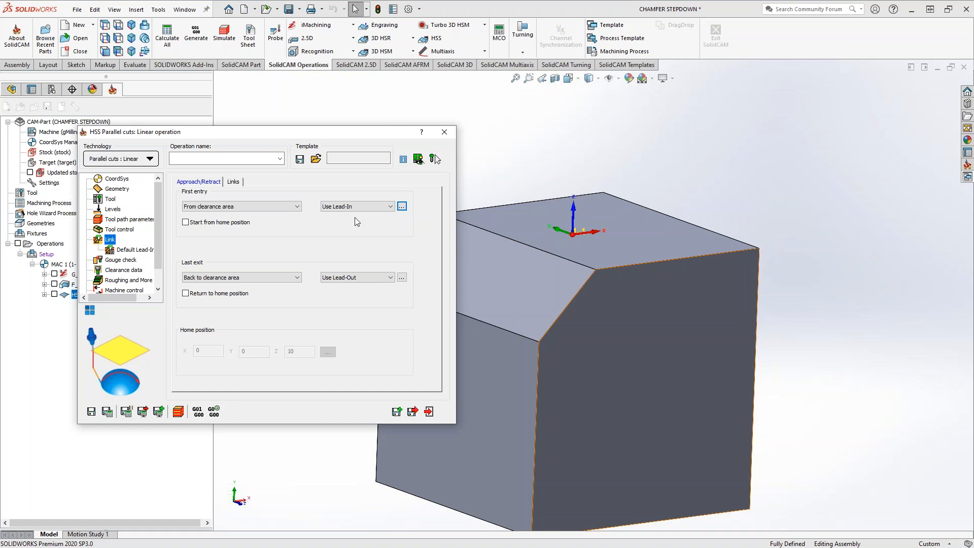
Step: For large moves between slices, choose Use Lead-In/Out and the "Safety distance and rapid" link type
click(236, 182)
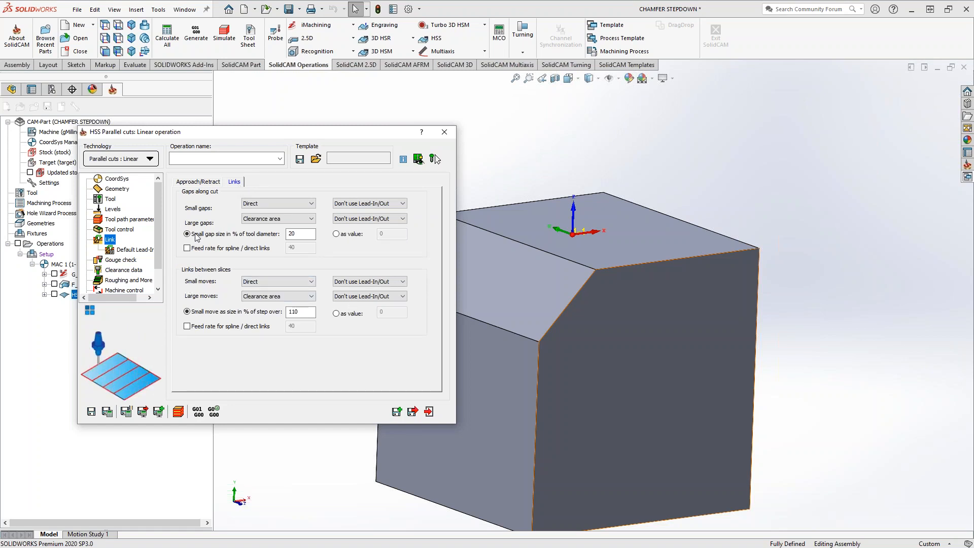
click(400, 297)
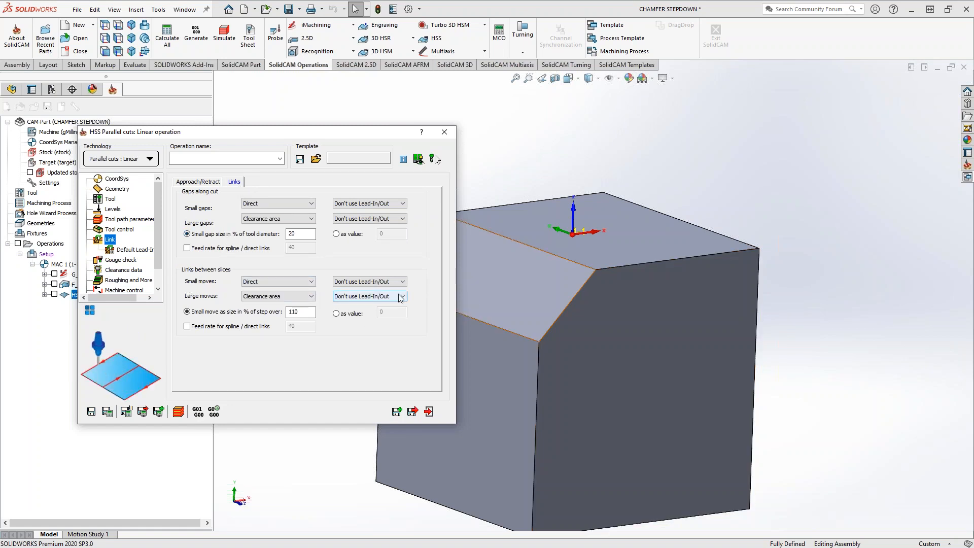
click(401, 296)
click(396, 307)
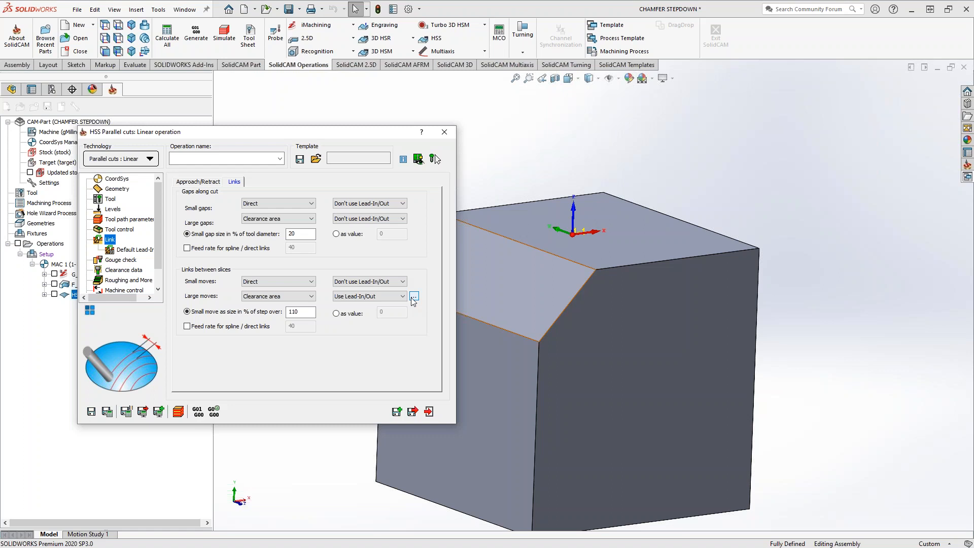
click(310, 296)
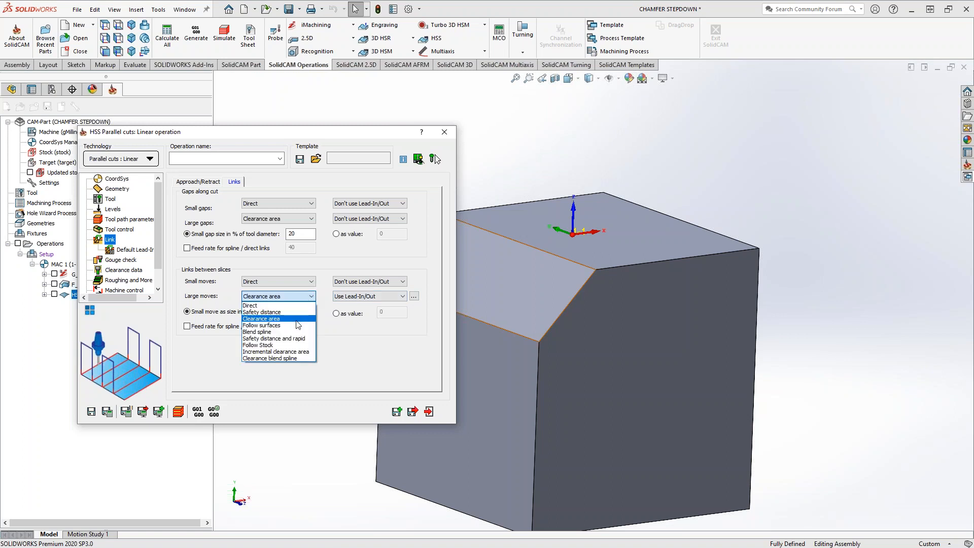
click(283, 339)
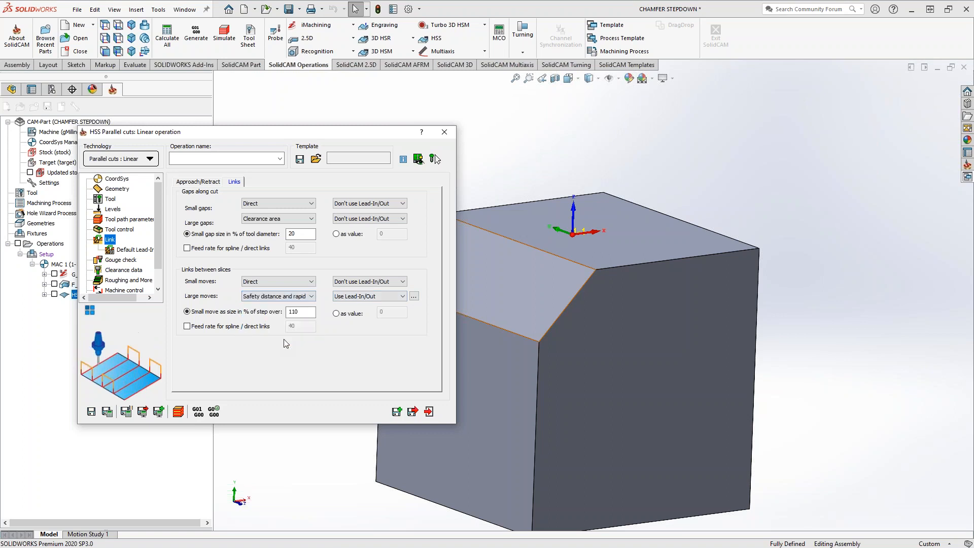
Step: Set the default lead-in to an orthogonal line of length 0.13, and save and calculate the operation
click(135, 250)
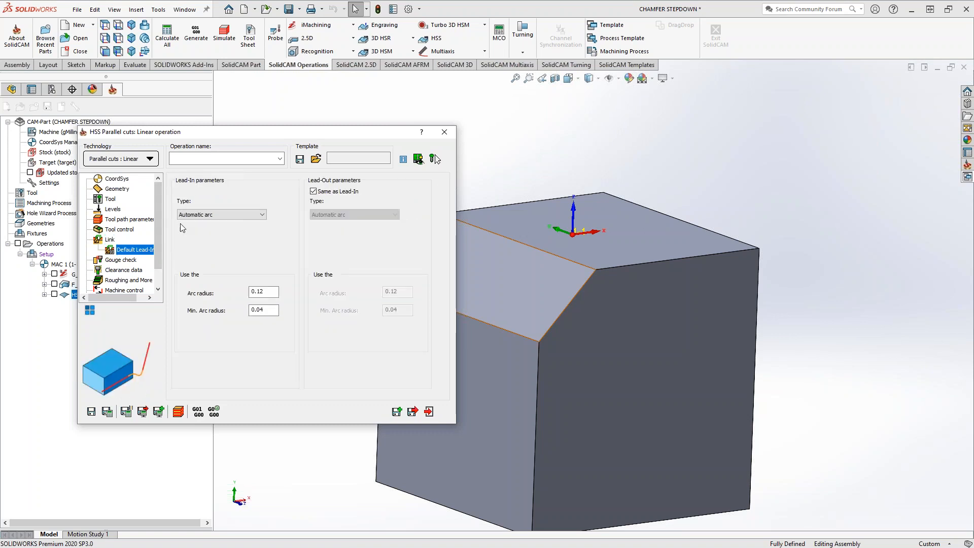
click(200, 214)
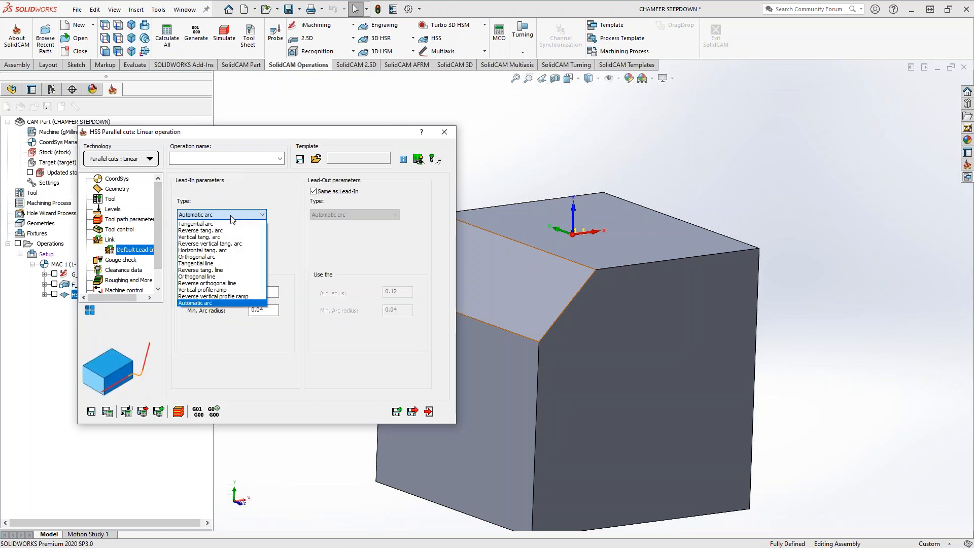
click(208, 277)
text(.1)
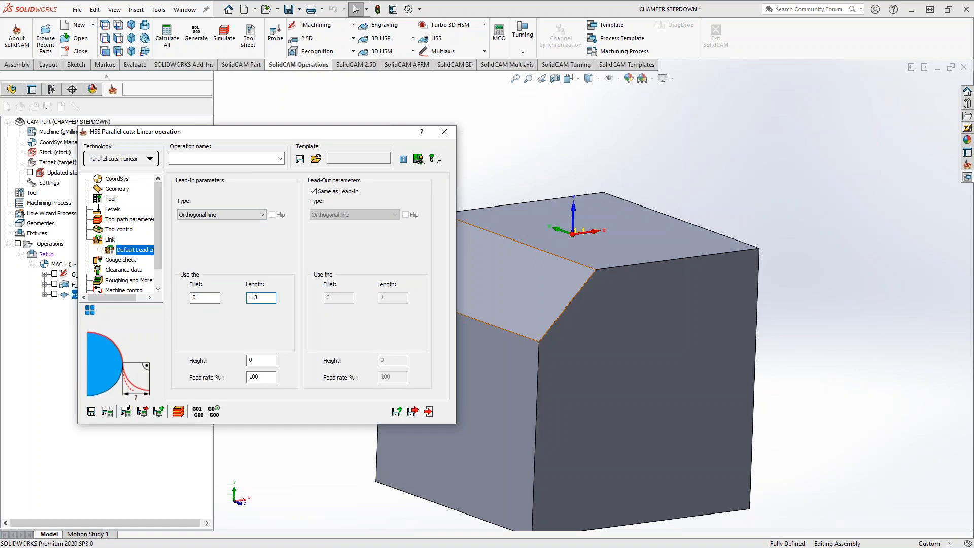
text(3)
click(108, 416)
Step: Examine the calculated passes and lead-ins along the chamfer, including a view normal to the block's side face
middle_drag(548, 361, 559, 253)
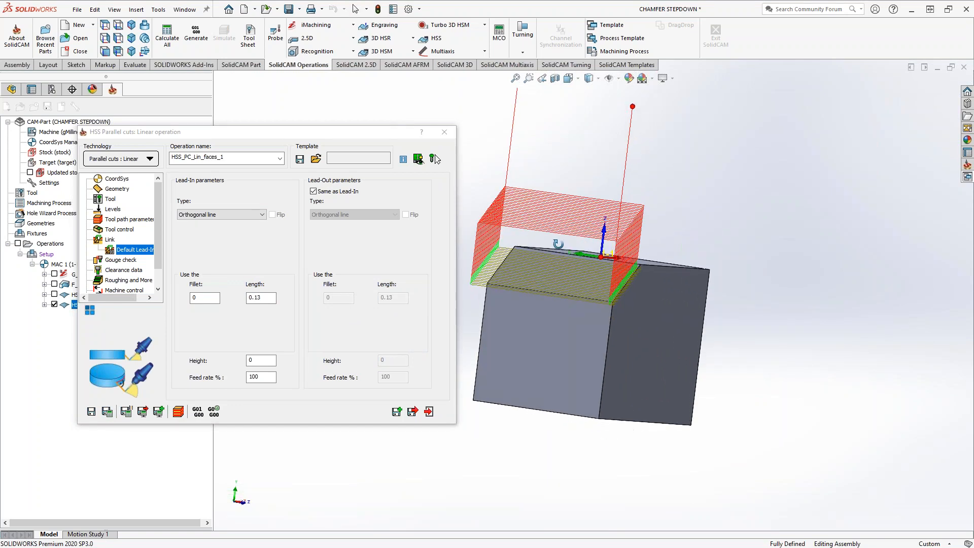
scroll(668, 288, down, 8)
middle_drag(705, 310, 649, 391)
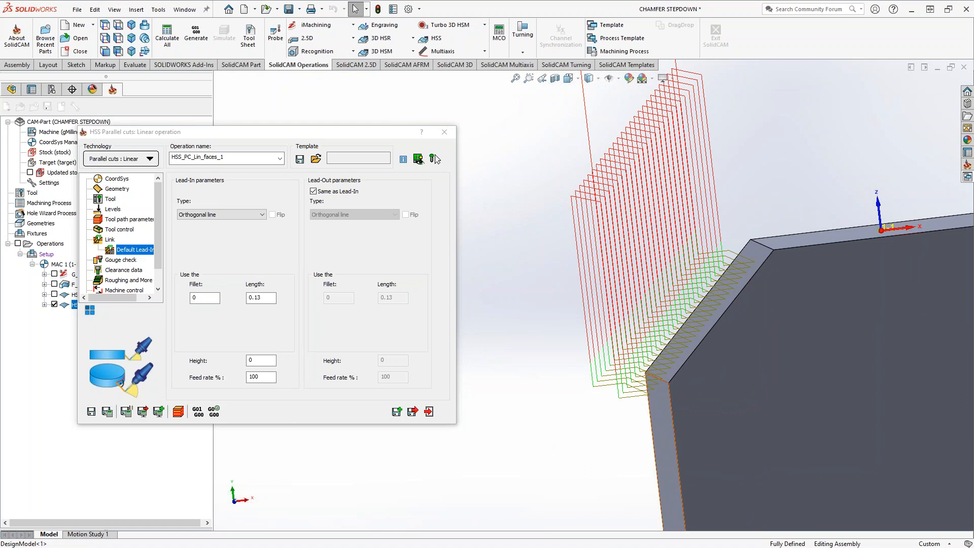
right_click(802, 370)
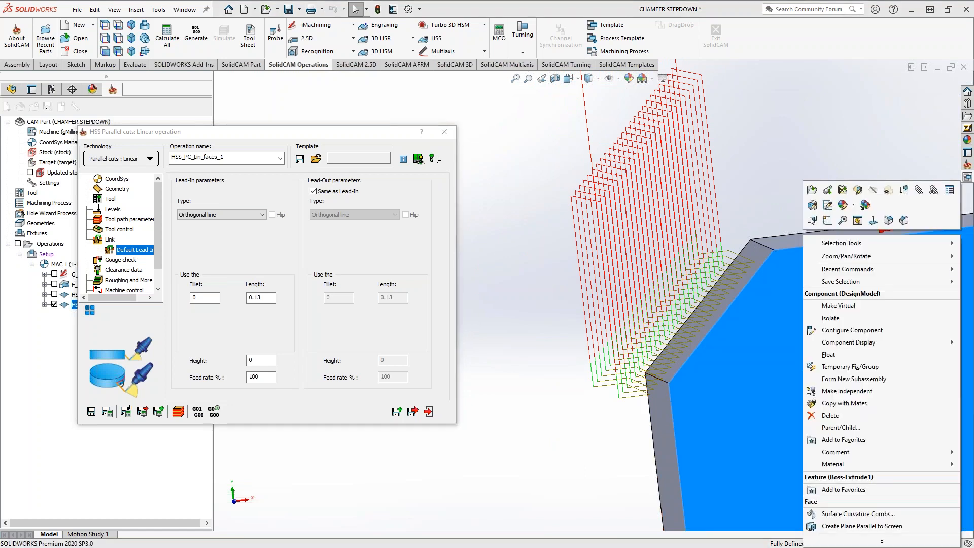
key(Escape)
key(ctrl+8)
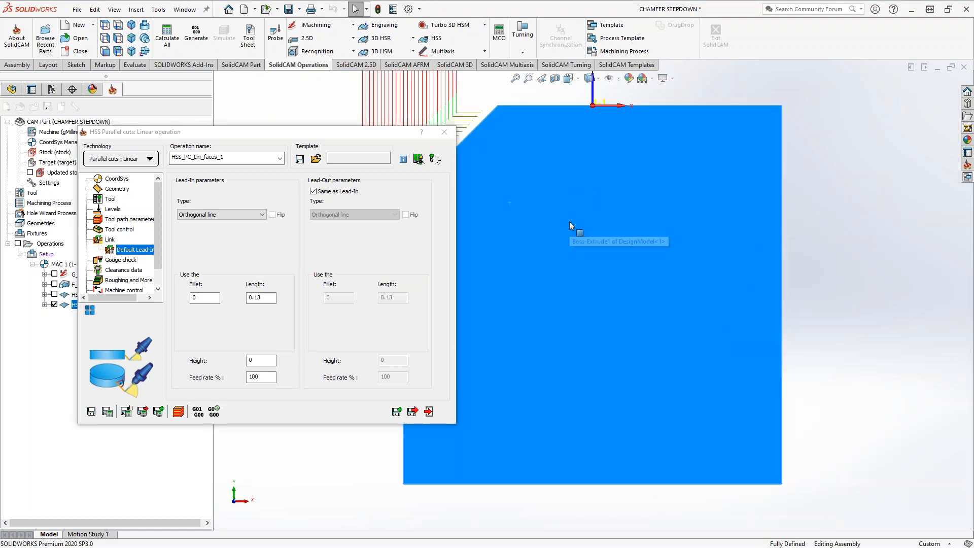
scroll(538, 223, down, 2)
Step: Preview the ball nose mill at the lowest chamfer pass, review the operation's geometry settings, and exit the operation
click(435, 159)
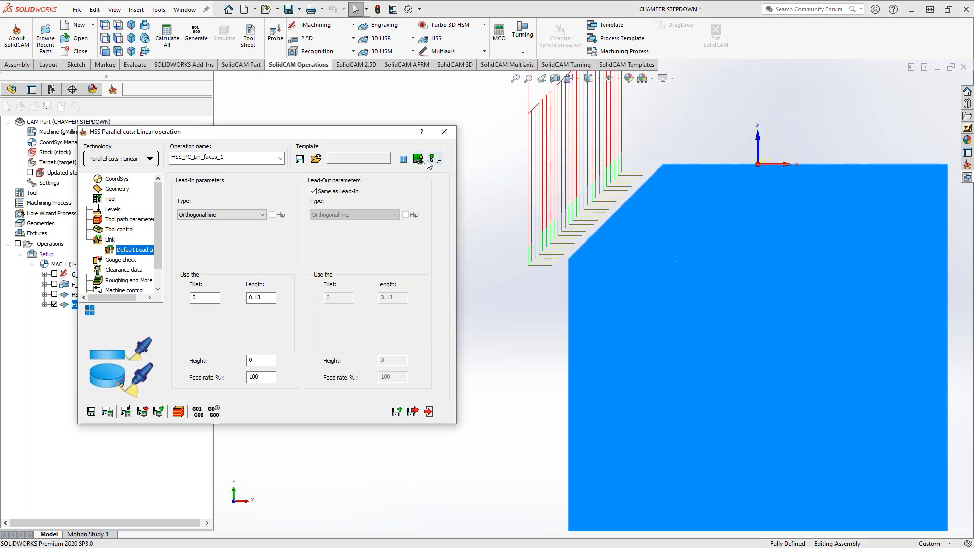
click(433, 159)
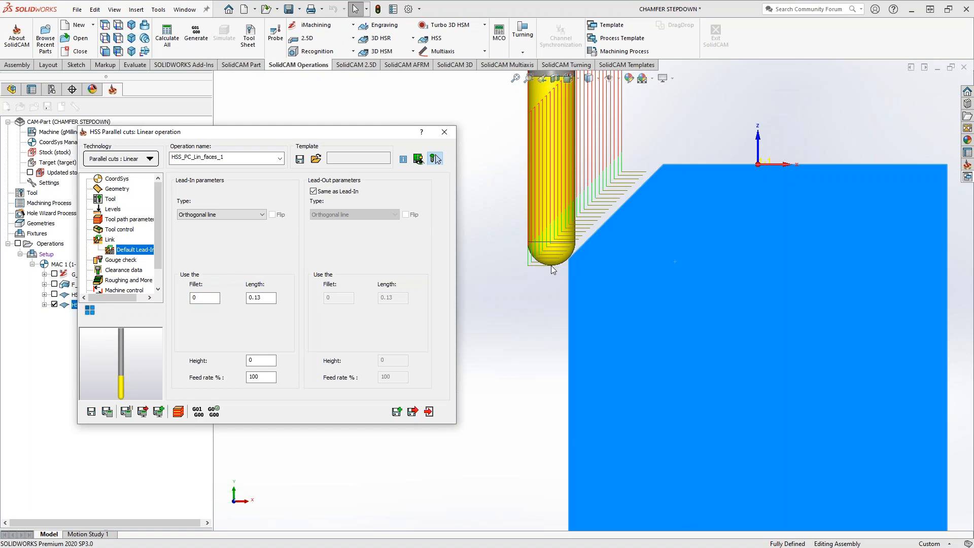
click(552, 269)
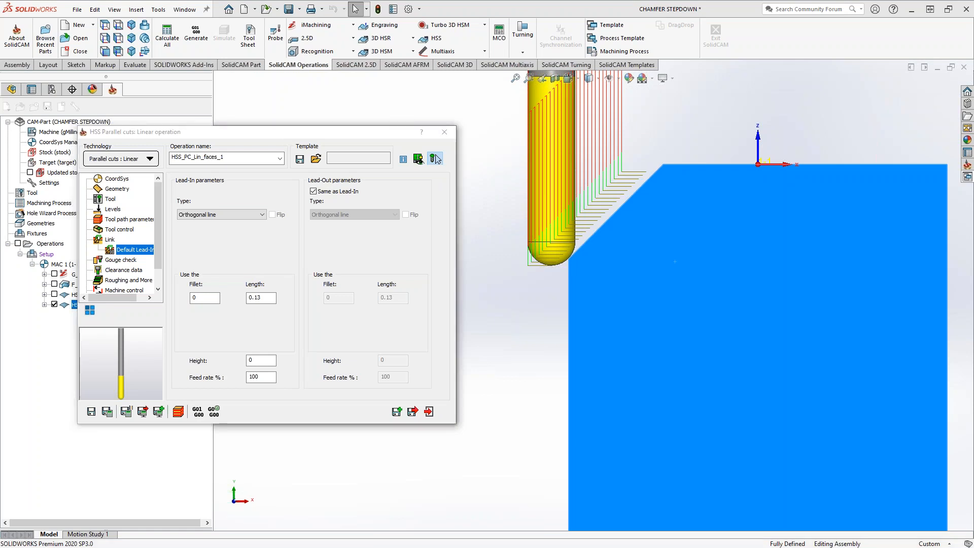
click(117, 189)
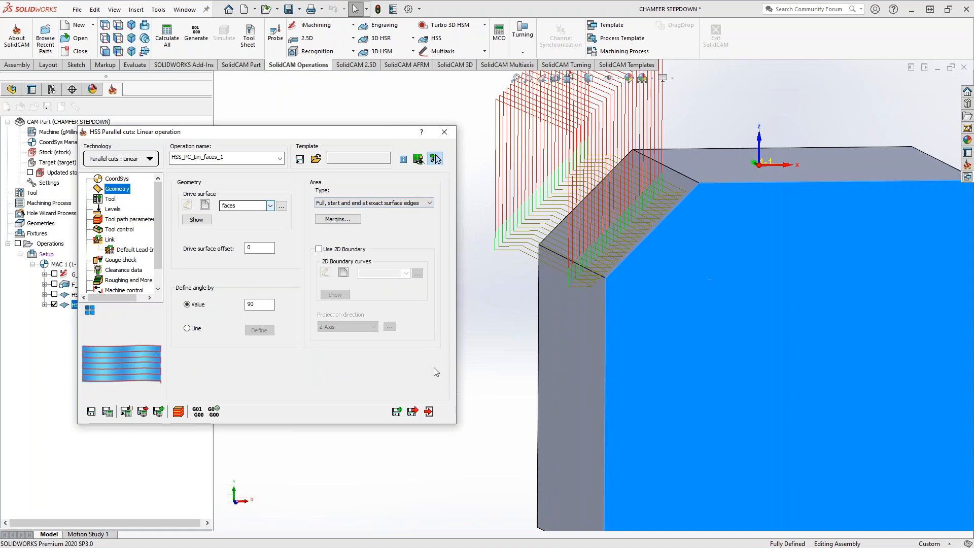
click(429, 411)
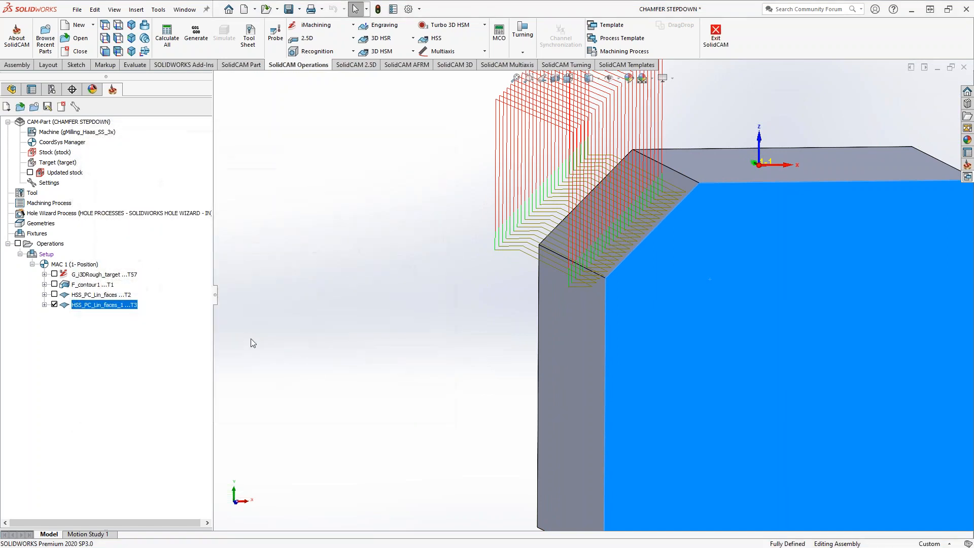
Step: Suppress the F_contour1 and HSS_PC_Lin_faces operations together
click(103, 287)
ctrl+click(99, 295)
right_click(98, 296)
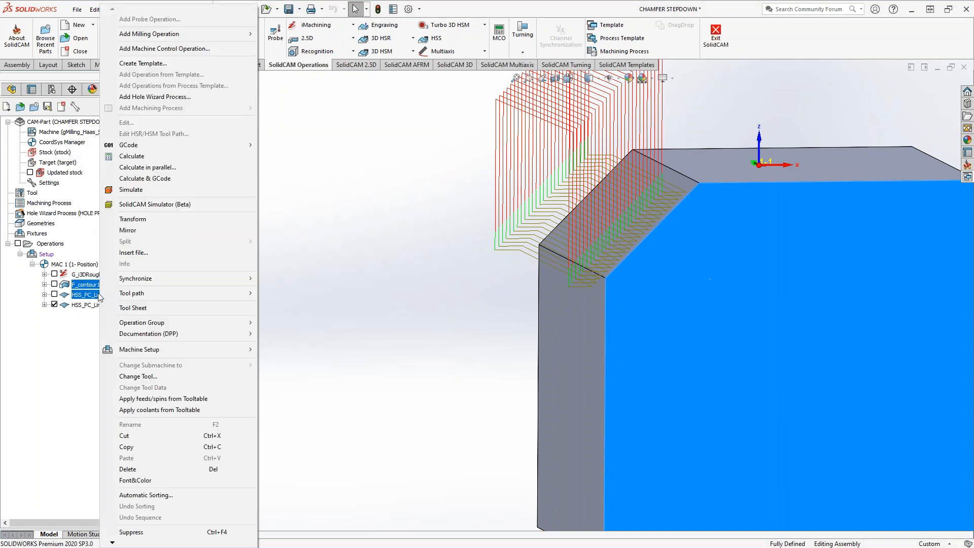
click(131, 531)
Step: Simulate the HSS_PC_Lin_faces_1 operation in SolidVerify at the slowest simulation speed, with the chamfer in an angled view
right_click(103, 305)
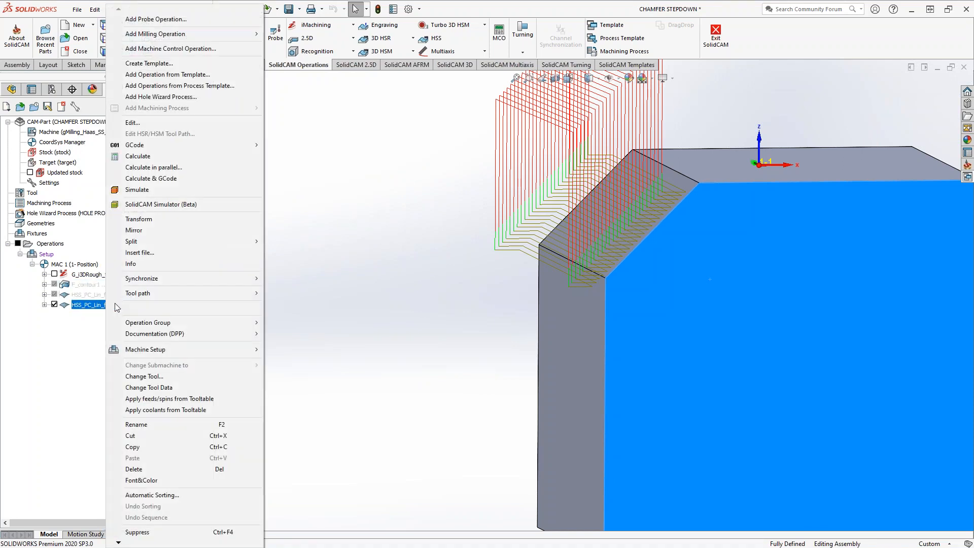
click(122, 192)
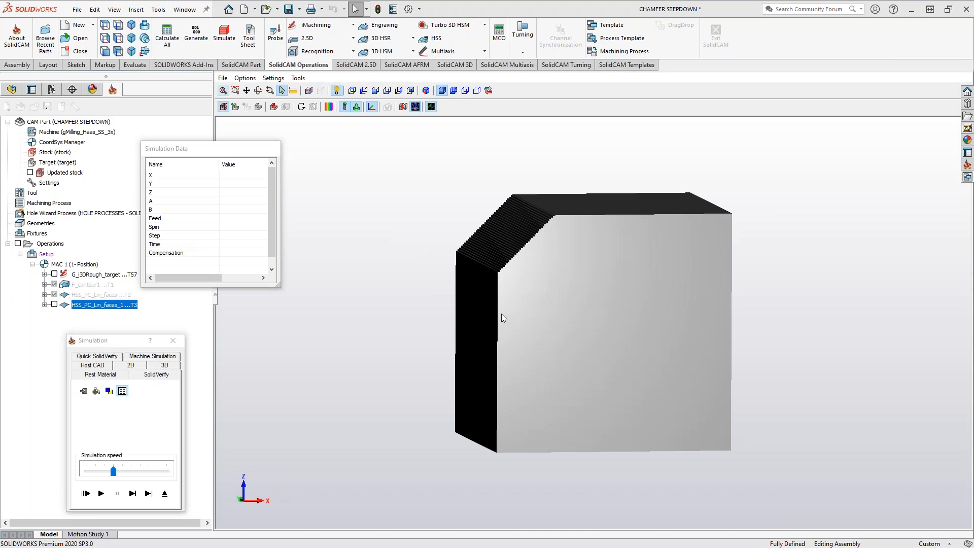
middle_drag(502, 314, 545, 355)
drag(113, 472, 81, 474)
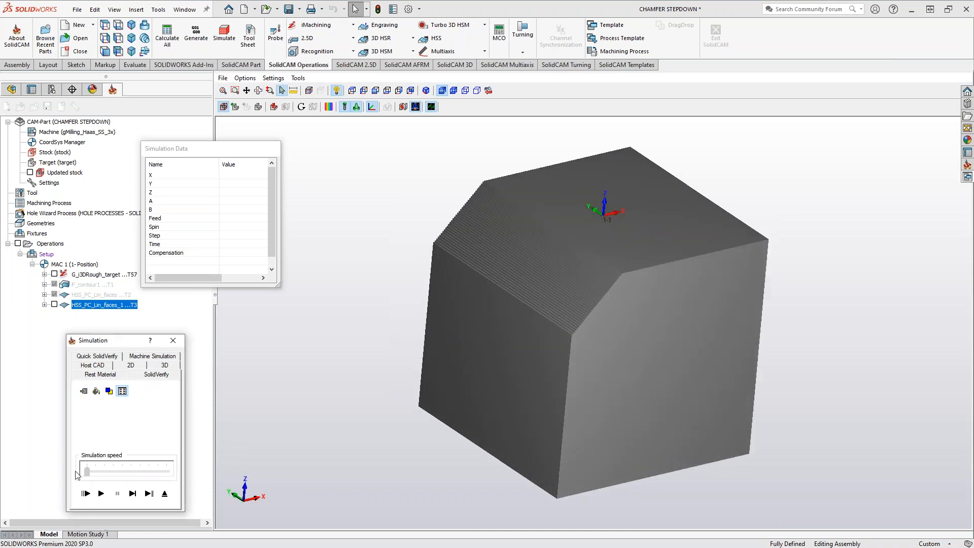
click(102, 493)
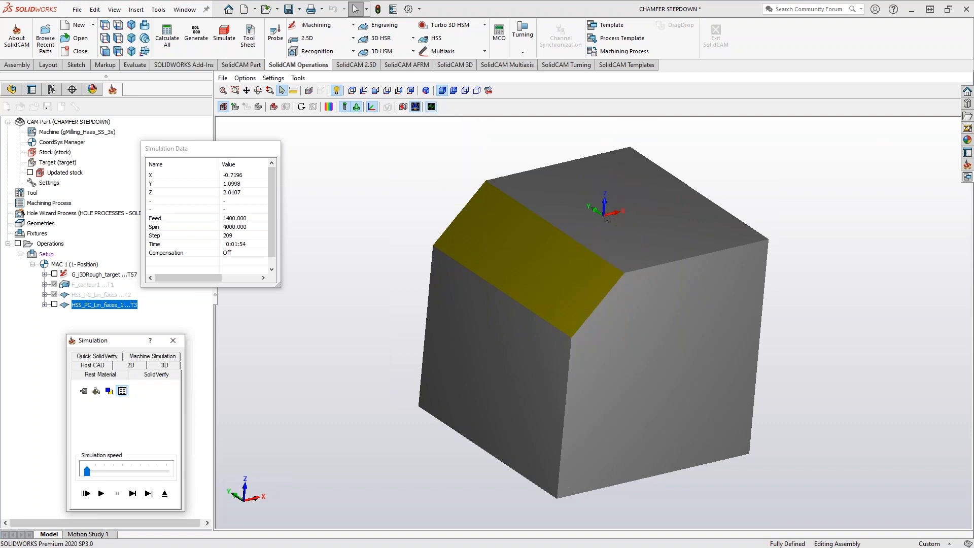
Step: Examine the surface finish of the simulated chamfer up close and exit the simulation
scroll(603, 276, up, 5)
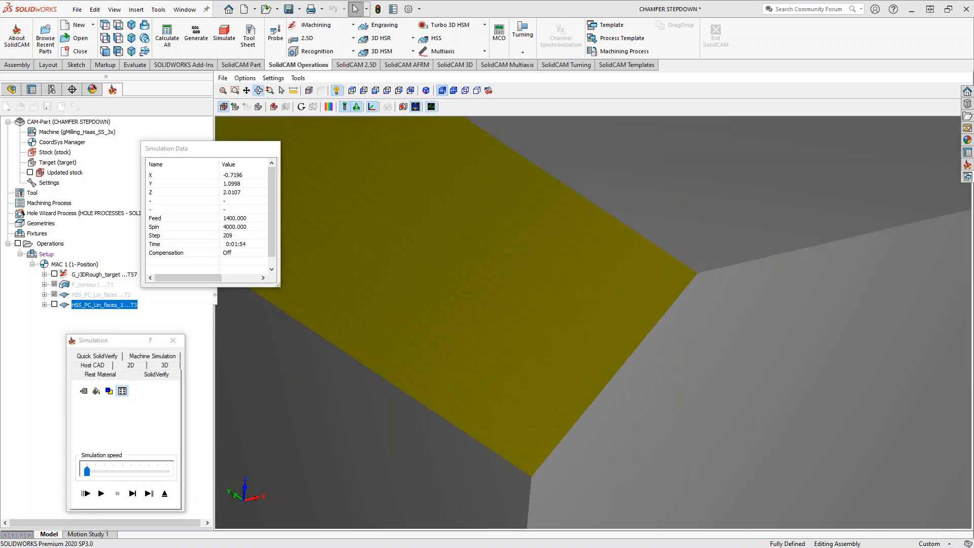
mouse_move(602, 277)
middle_down()
mouse_move(601, 303)
mouse_move(563, 258)
mouse_move(597, 288)
mouse_move(621, 272)
middle_up()
scroll(602, 302, down, 5)
scroll(621, 272, up, 5)
scroll(621, 272, up, 2)
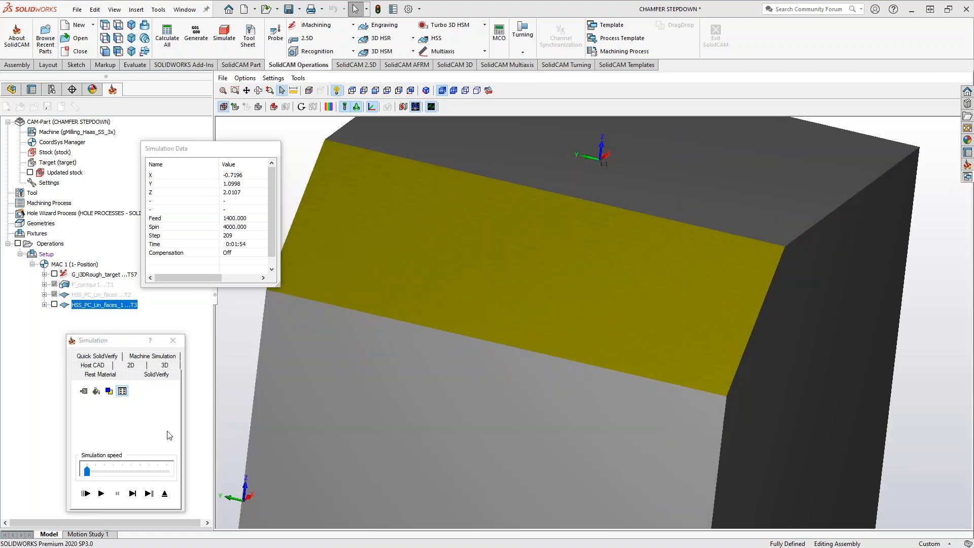
click(164, 493)
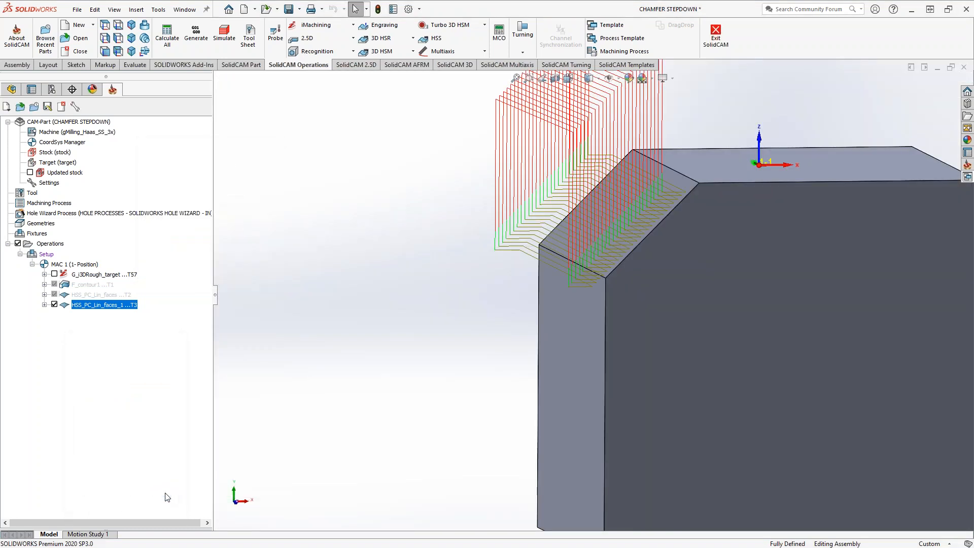
Step: Suppress the G_i3DRough_target operation and hide the toolpath of HSS_PC_Lin_faces_1
right_click(86, 276)
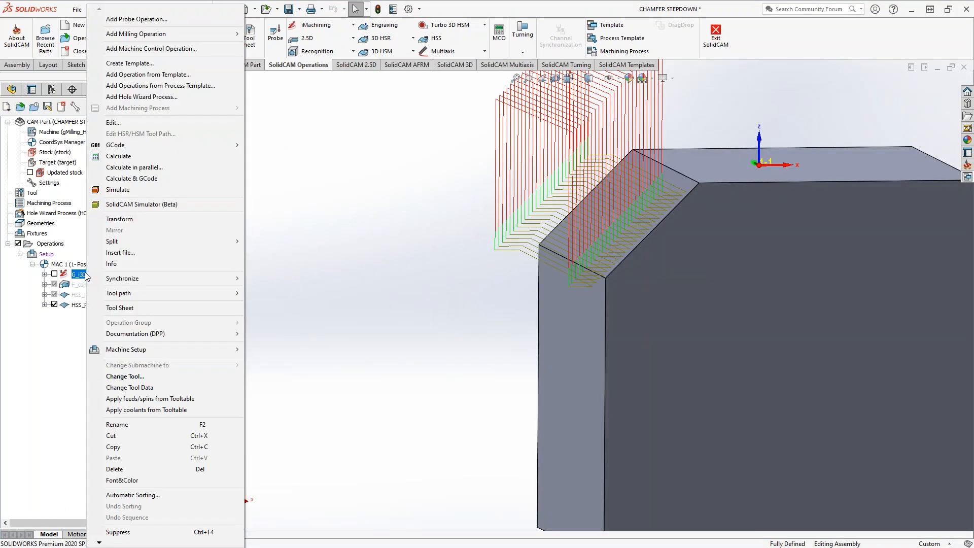
click(130, 532)
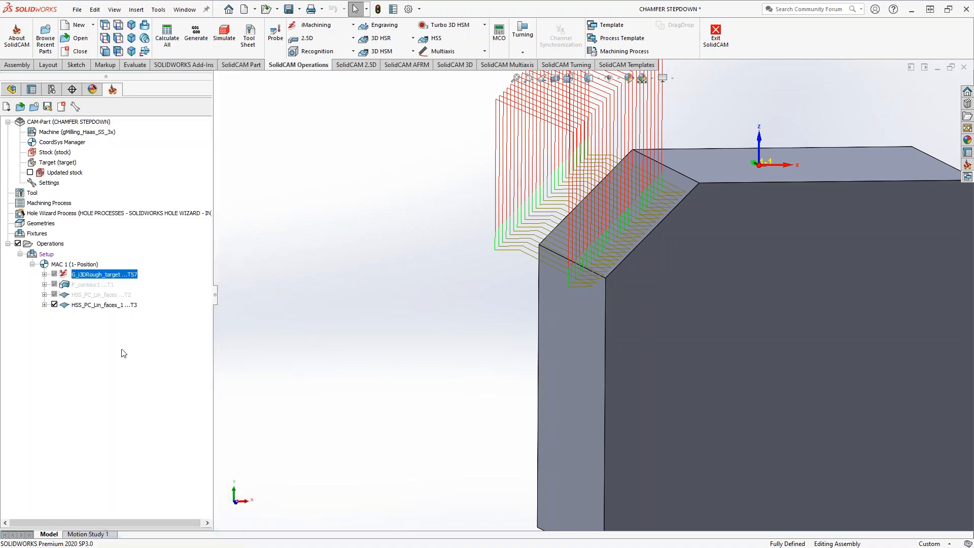
click(83, 305)
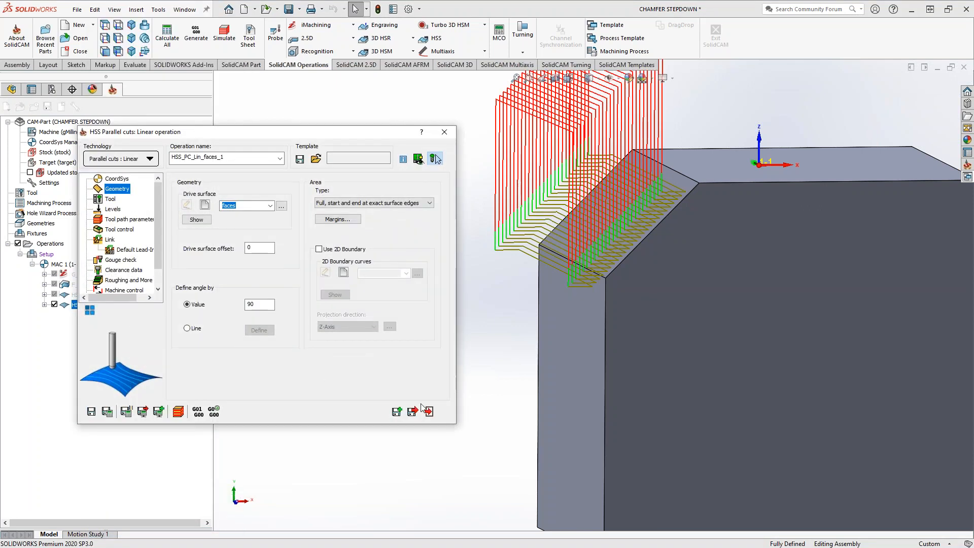
click(429, 411)
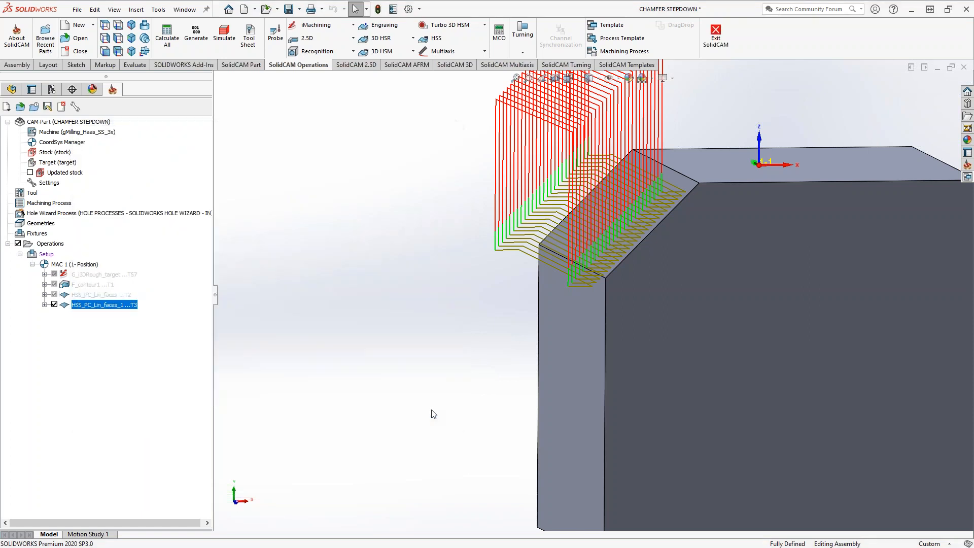
click(54, 304)
Step: Add a new HSS linear parallel cuts operation after HSS_PC_Lin_faces, using the existing faces geometry as its drive surface
right_click(81, 294)
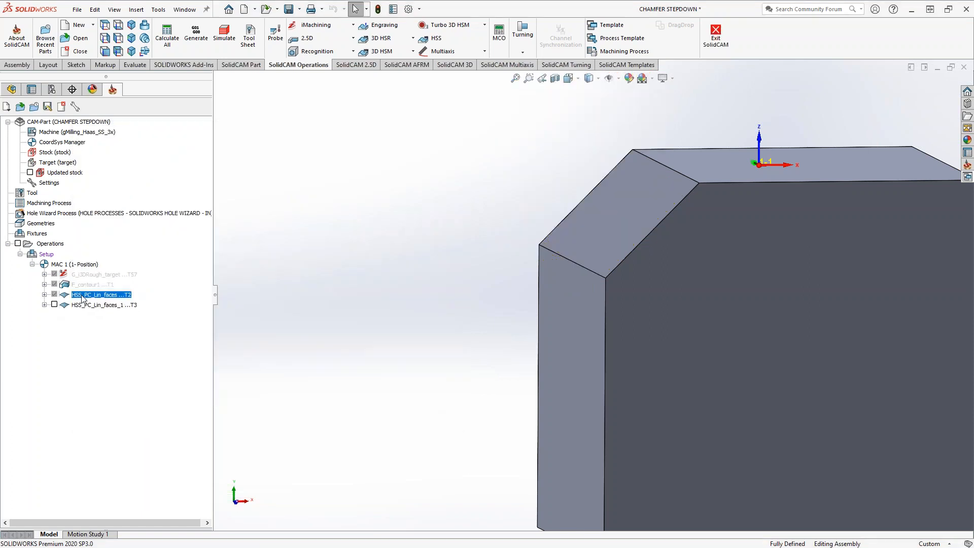
mouse_move(195, 39)
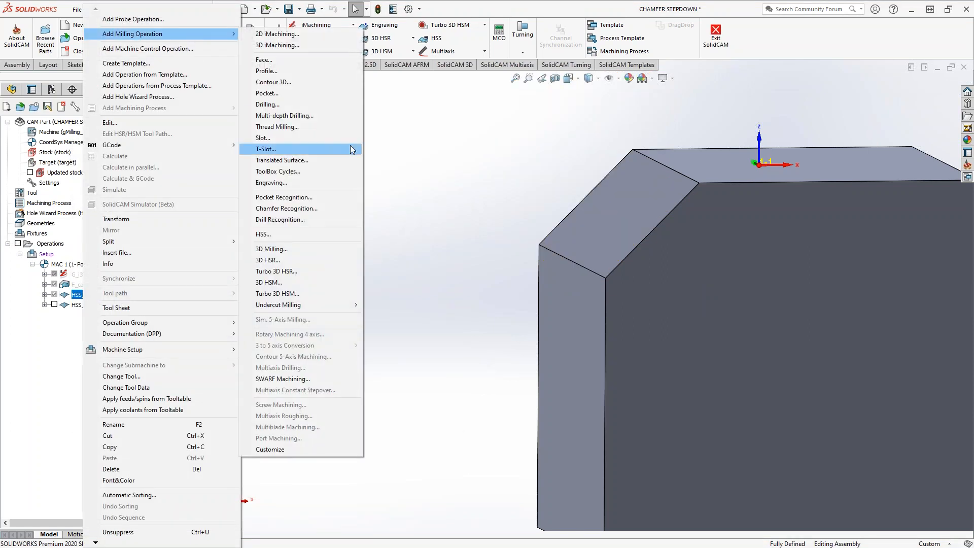
click(283, 234)
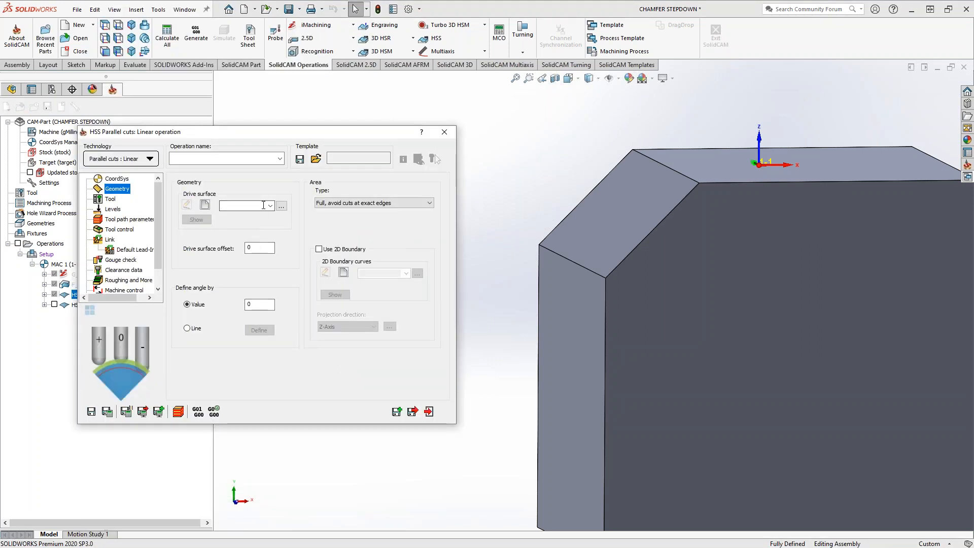
click(263, 205)
click(253, 217)
Step: Set the area type to "Full, start and end at exact surface edges" and the cutting angle to 90
click(359, 203)
click(347, 218)
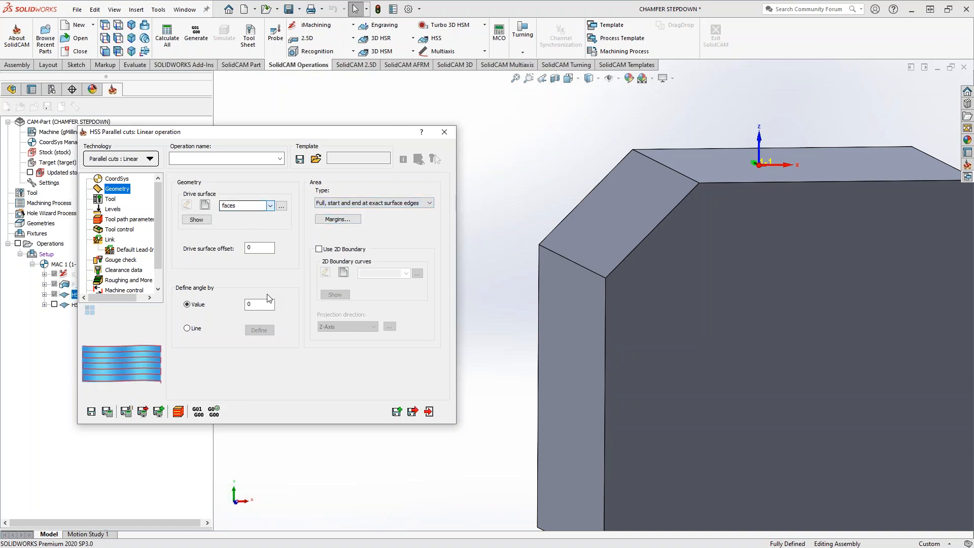
double_click(261, 304)
text(90)
Step: Assign tool 57, the 1 inch end mill, to the new parallel cuts operation
click(110, 199)
click(238, 333)
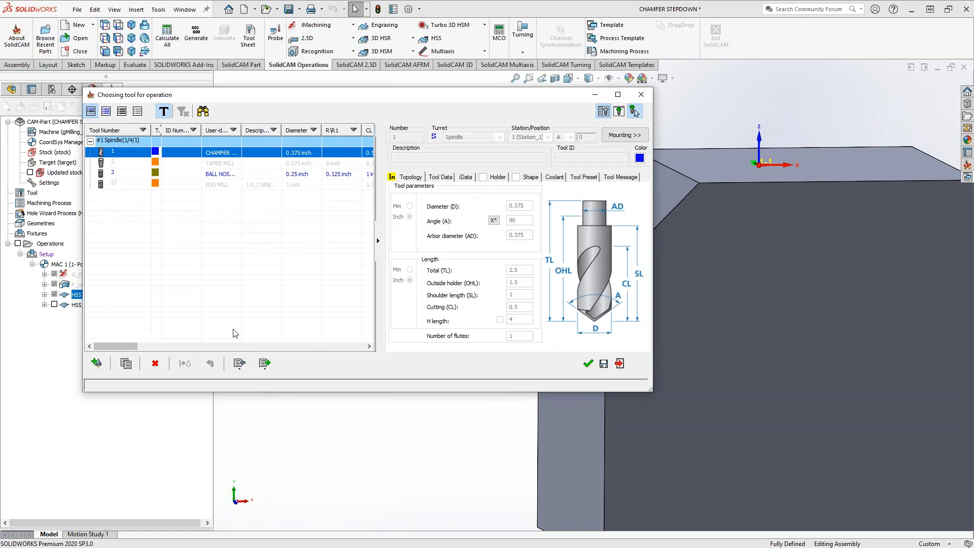
click(139, 186)
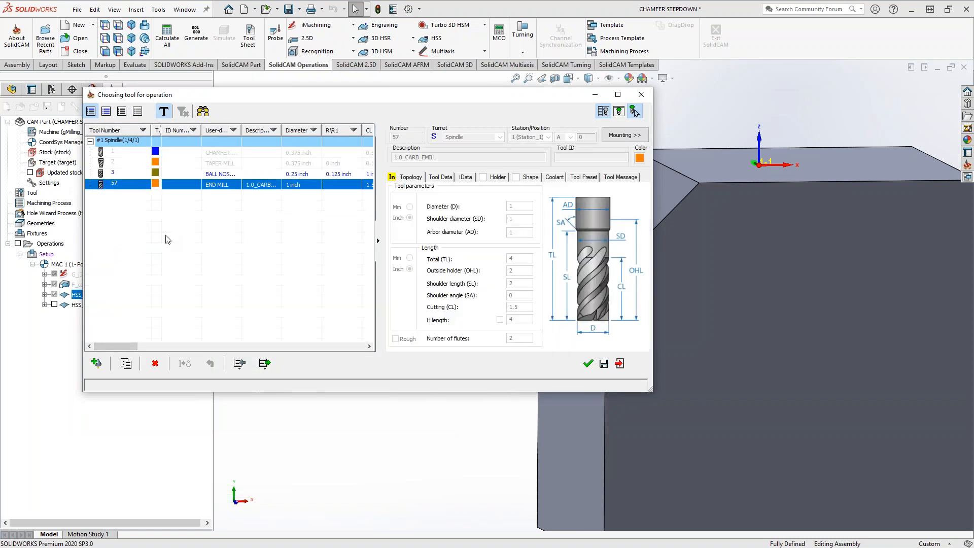
click(588, 363)
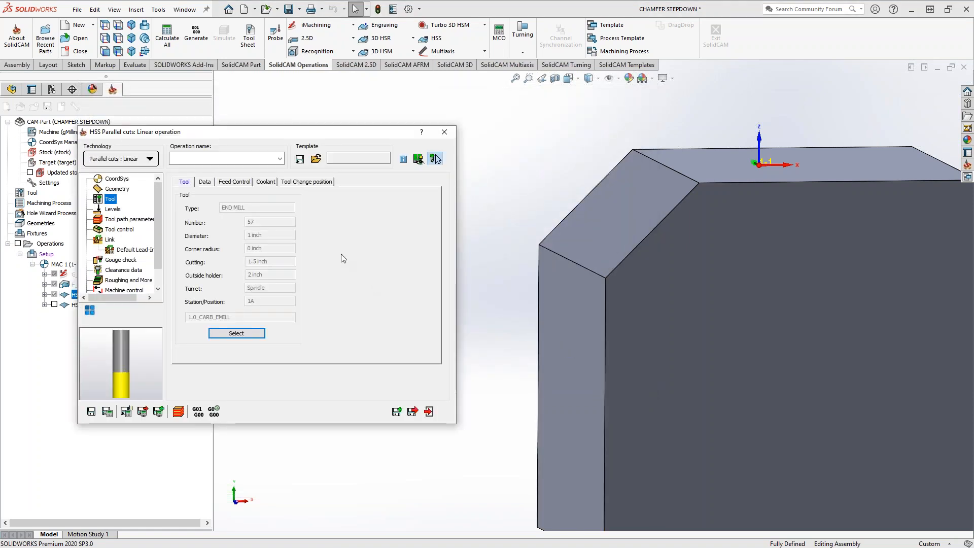
Step: Set the toolpath's maximum step over to 0.5 and go through its sorting options
click(114, 209)
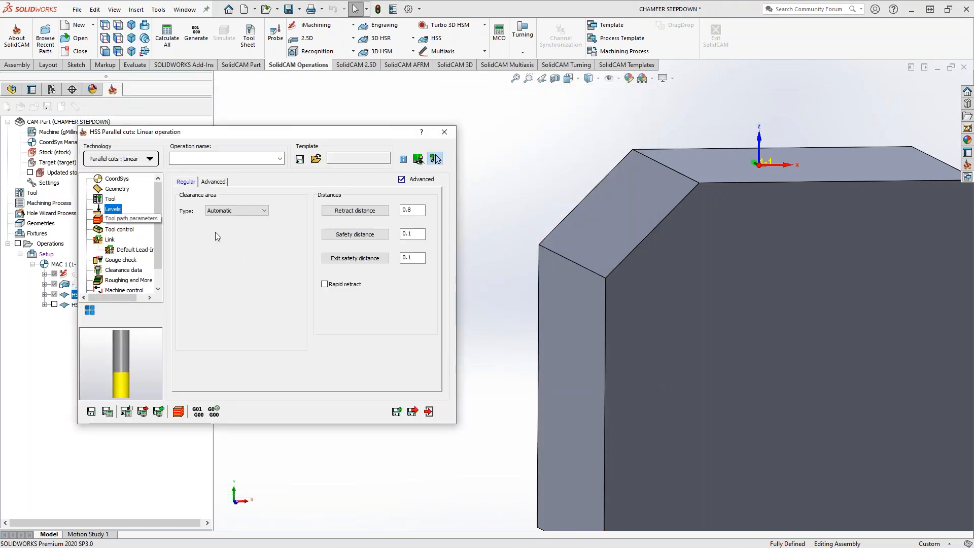
click(133, 220)
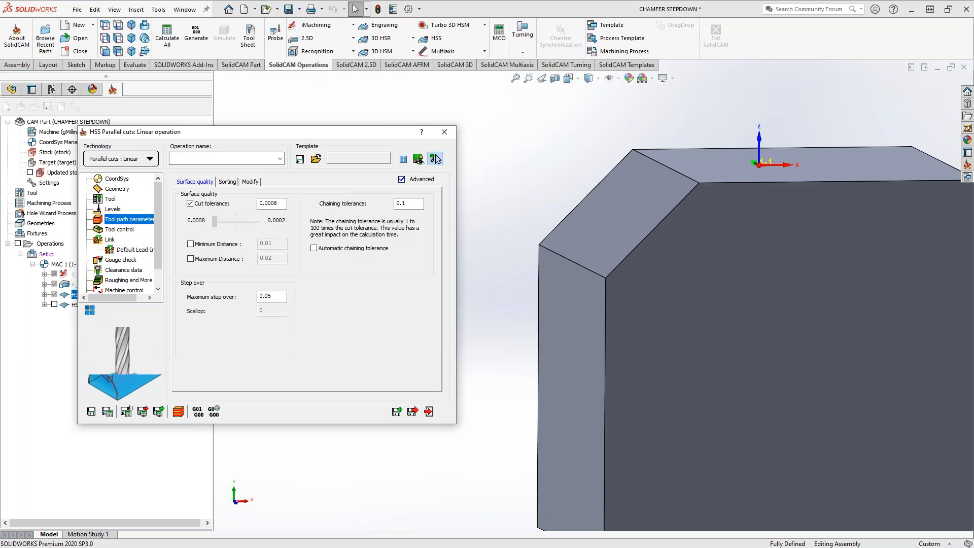
click(279, 298)
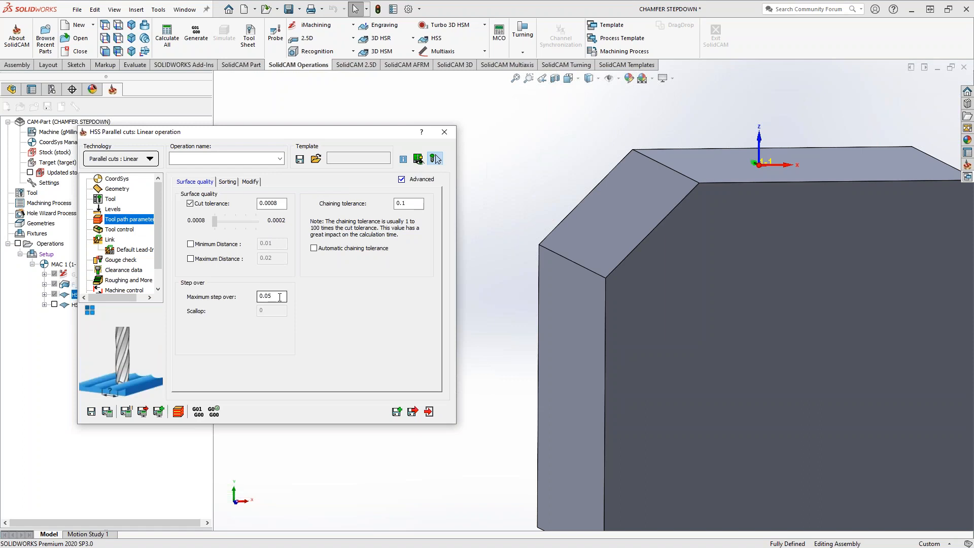
double_click(280, 297)
text(.5)
click(228, 183)
click(283, 213)
click(277, 215)
Step: Enable Extend/Trim with both tangential extensions defined by value, giving the start extension a value of 0.6
click(251, 183)
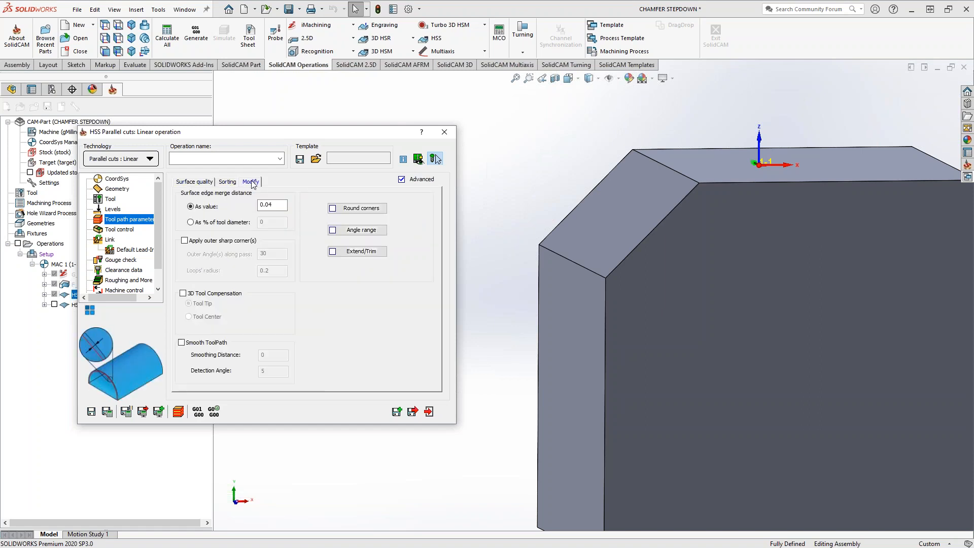
click(356, 251)
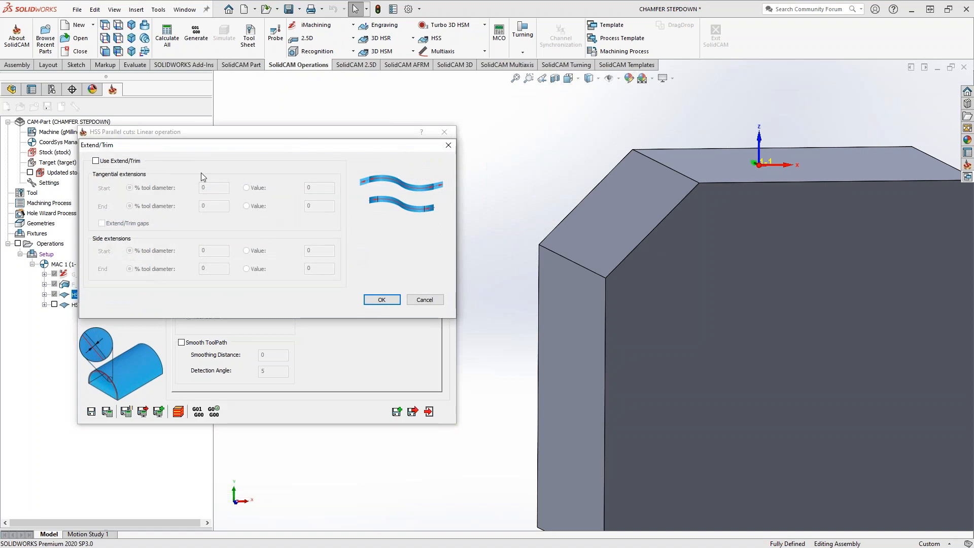
click(96, 161)
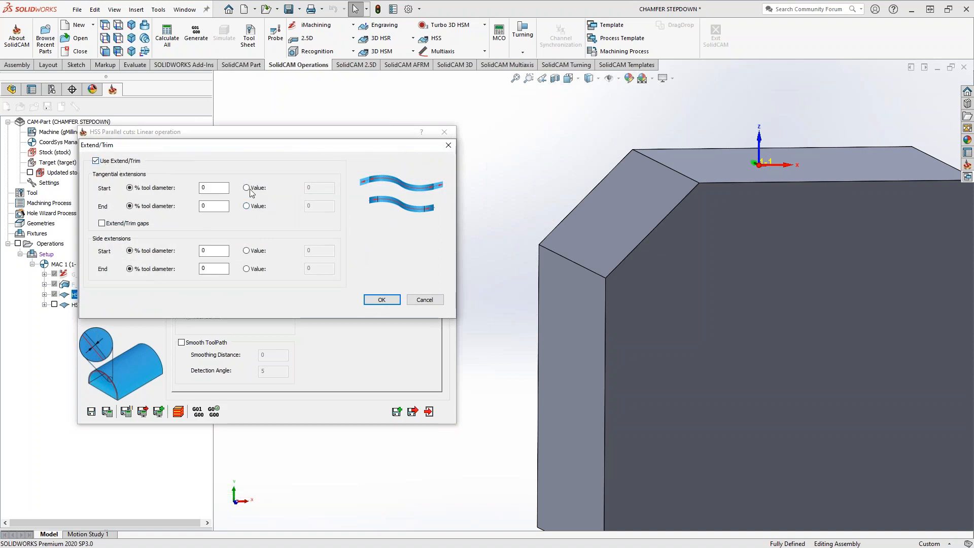
click(246, 188)
click(246, 206)
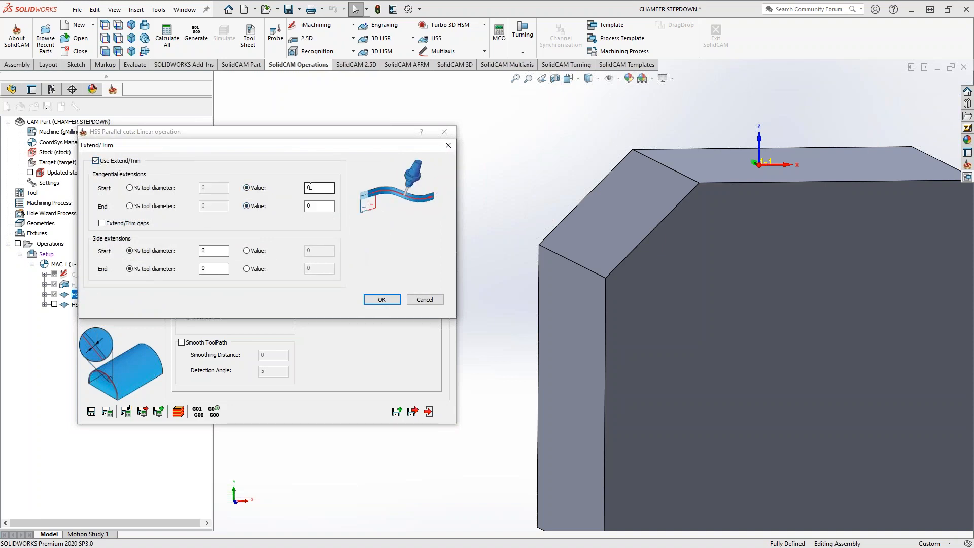
text(.3)
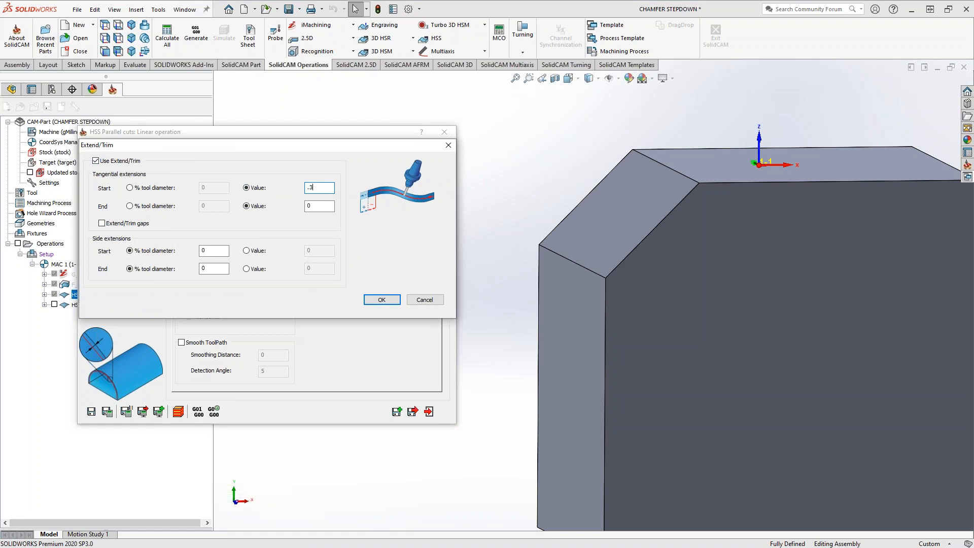
key(BackSpace)
text(6)
double_click(320, 206)
click(379, 300)
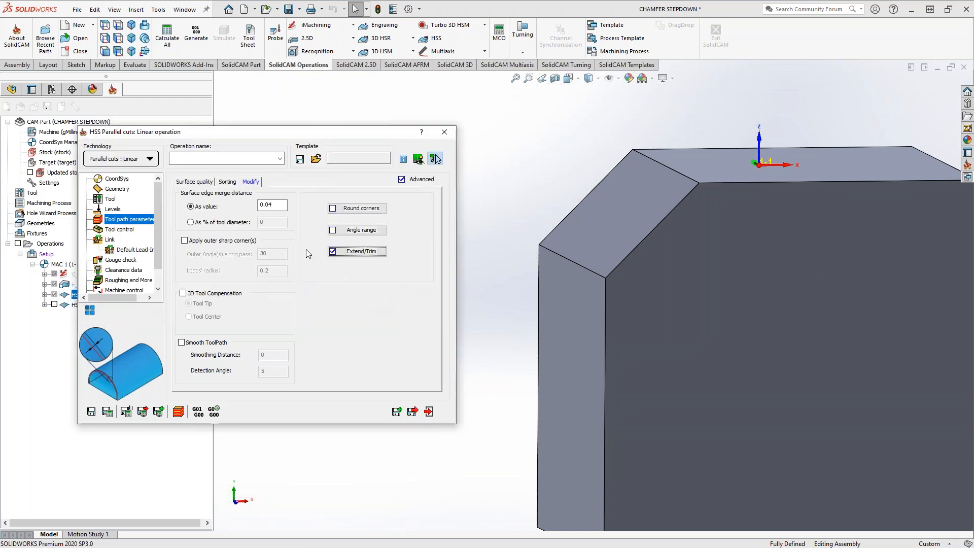
Step: Use a lead-in for the operation's first entry and a lead-out for its last exit
click(110, 240)
click(369, 206)
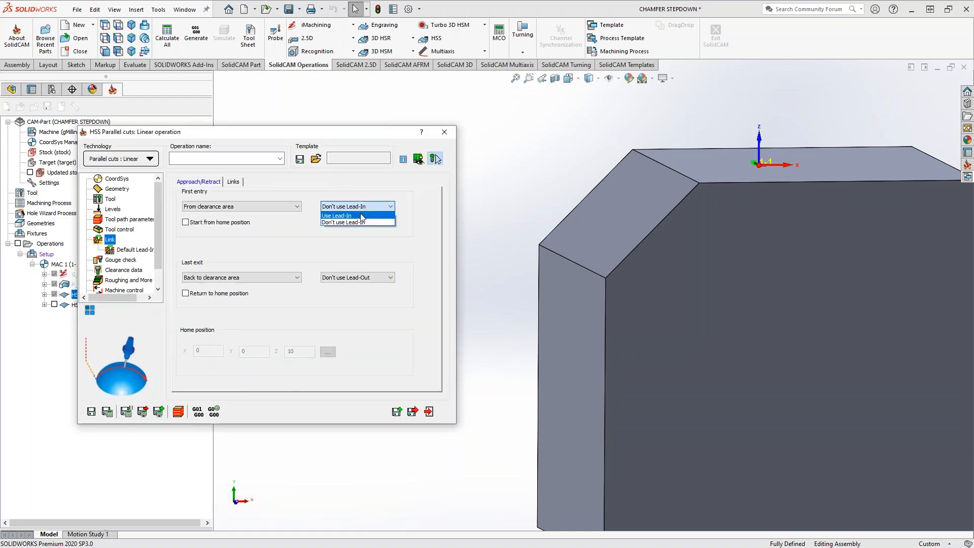
click(350, 215)
click(363, 277)
click(361, 293)
Step: For large moves between slices, keep the Clearance area link and choose Use Lead-In/Out
click(233, 182)
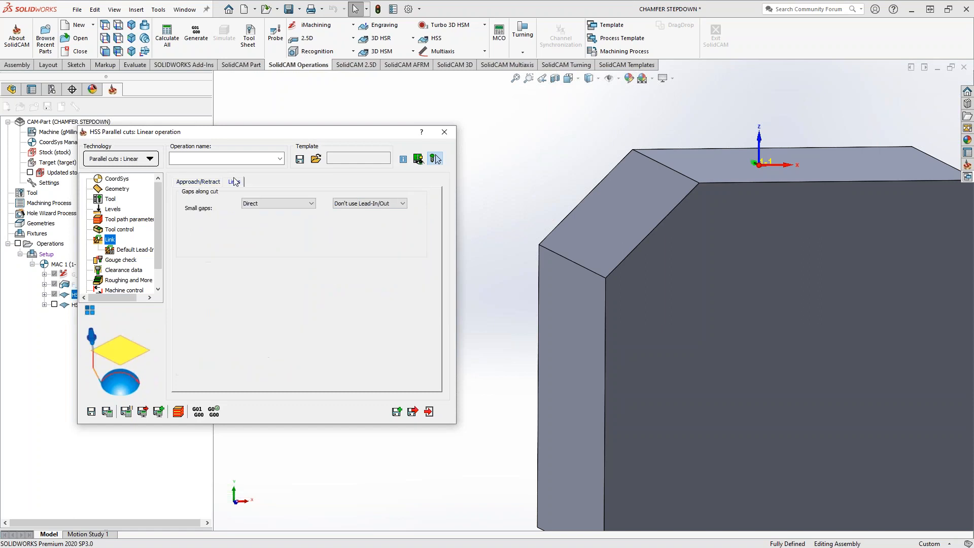
click(276, 298)
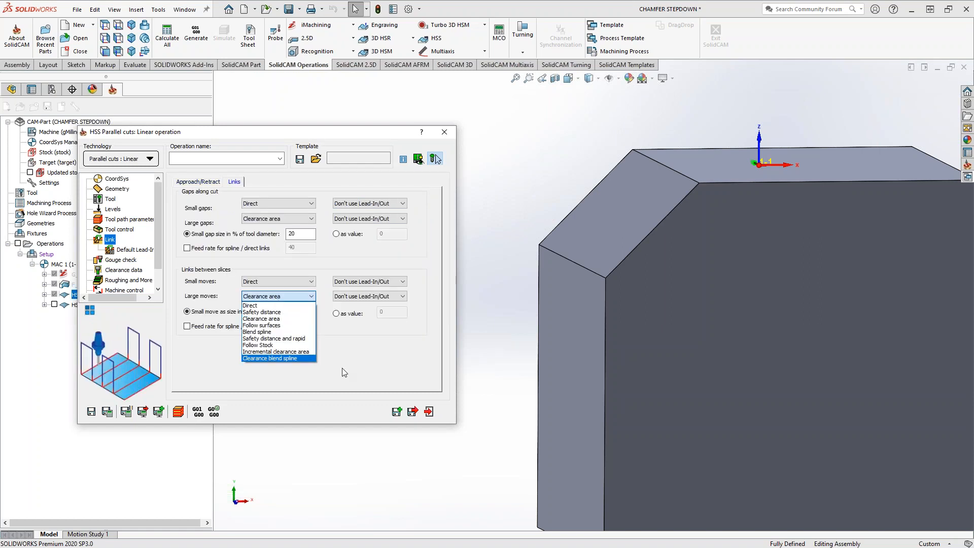
click(340, 326)
click(400, 296)
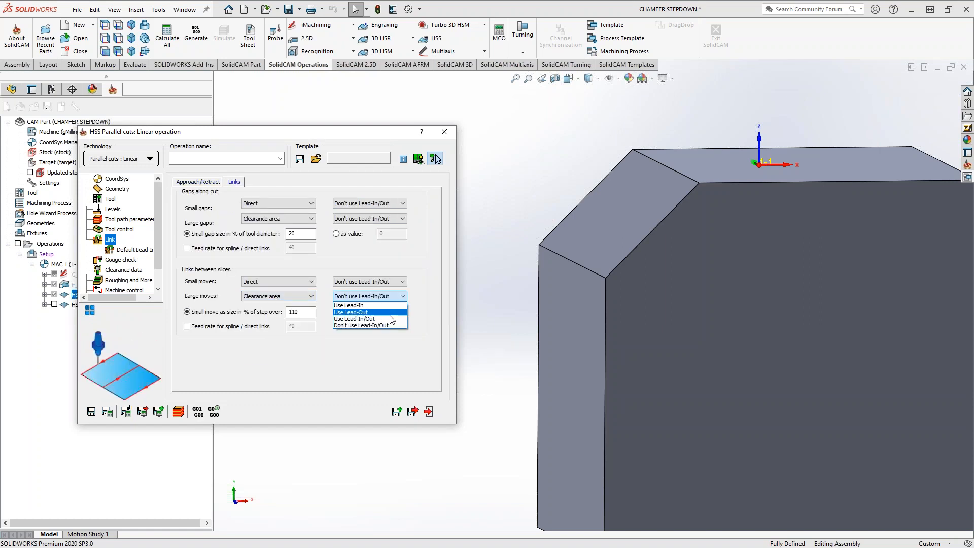
click(388, 318)
Step: Set the default lead-in to an orthogonal line with a length of 0.6, keeping the lead-out the same as the lead-in
click(136, 250)
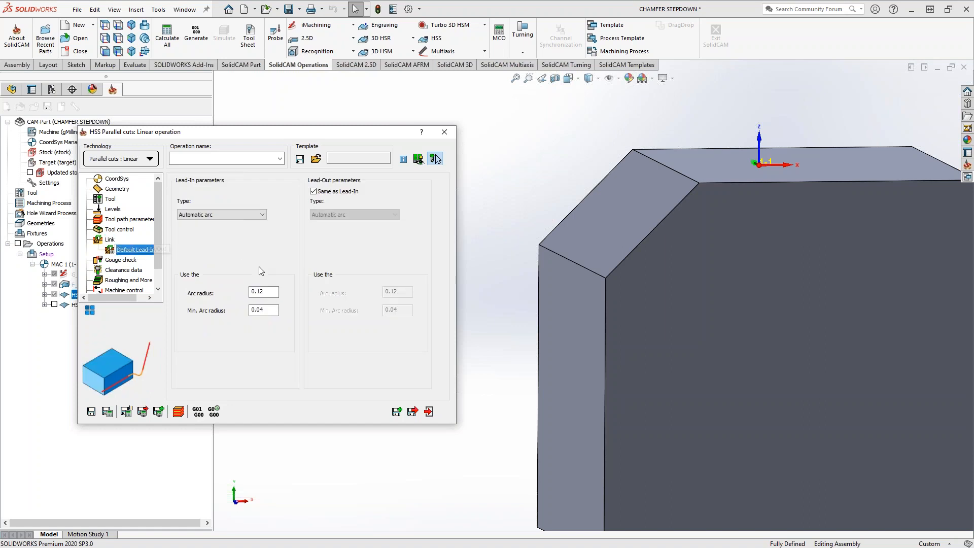
click(248, 215)
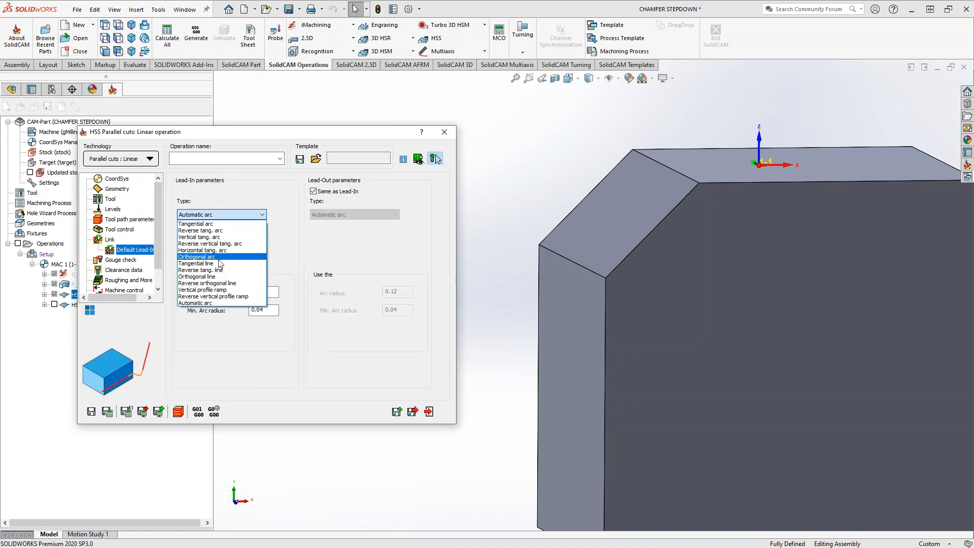
click(208, 277)
double_click(252, 294)
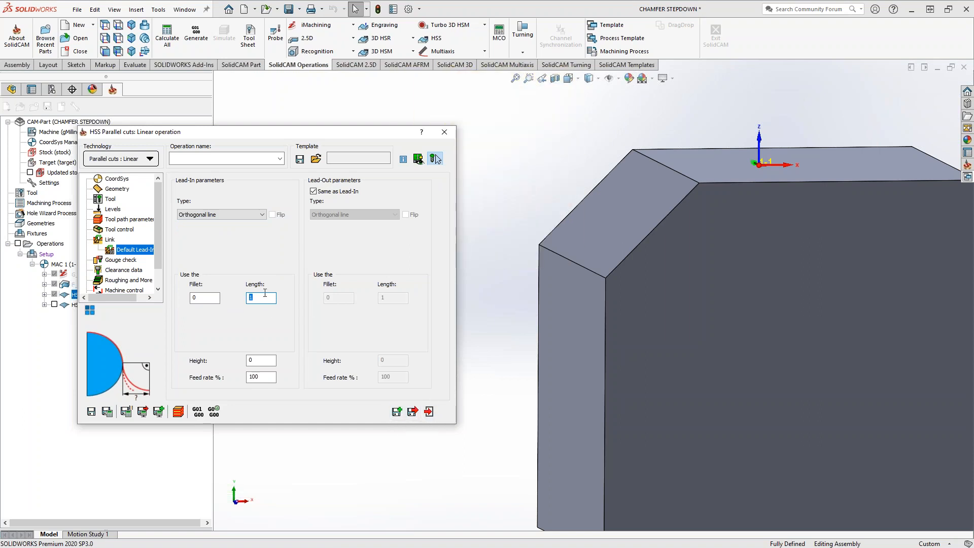
text(.6)
Step: Enable multi-passes among the roughing options, with 3 roughing passes at a spacing of 0.5
click(120, 260)
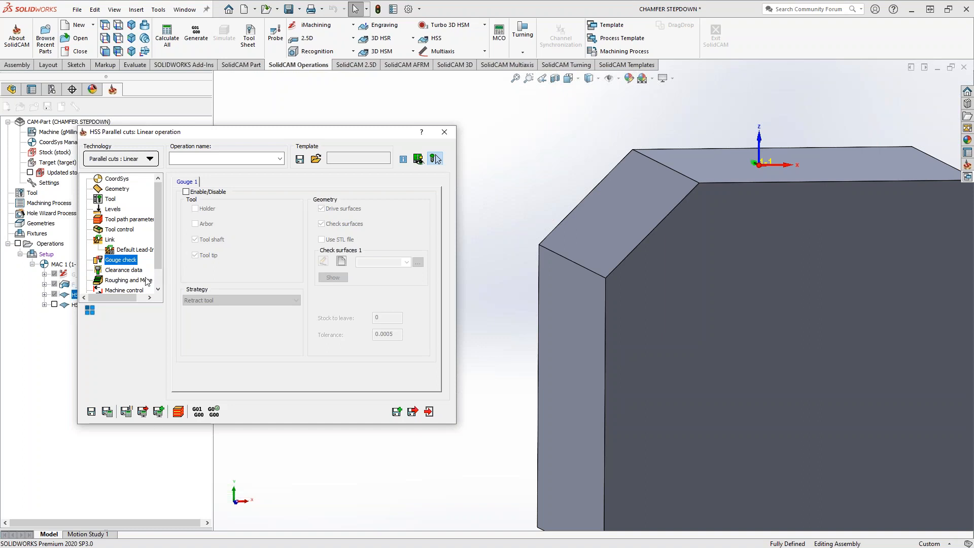
click(125, 281)
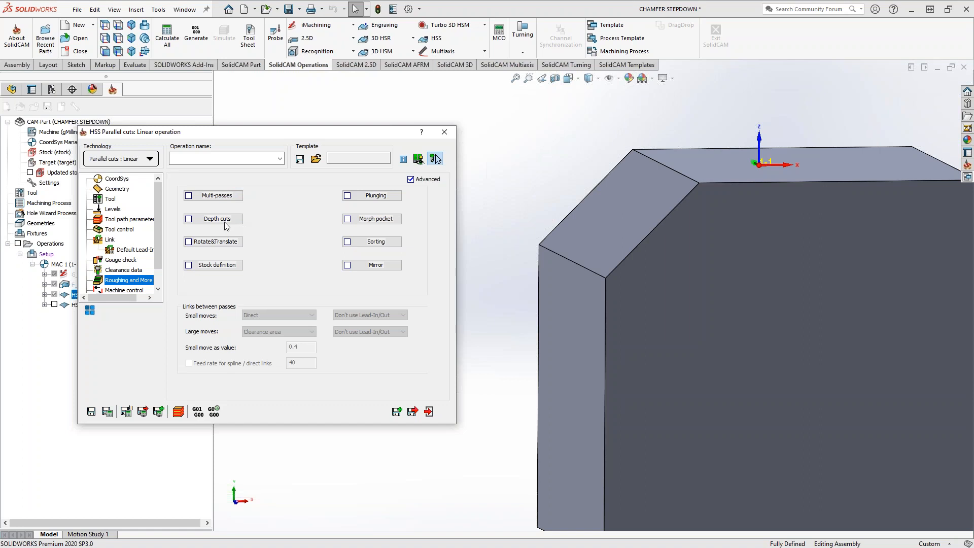
click(219, 265)
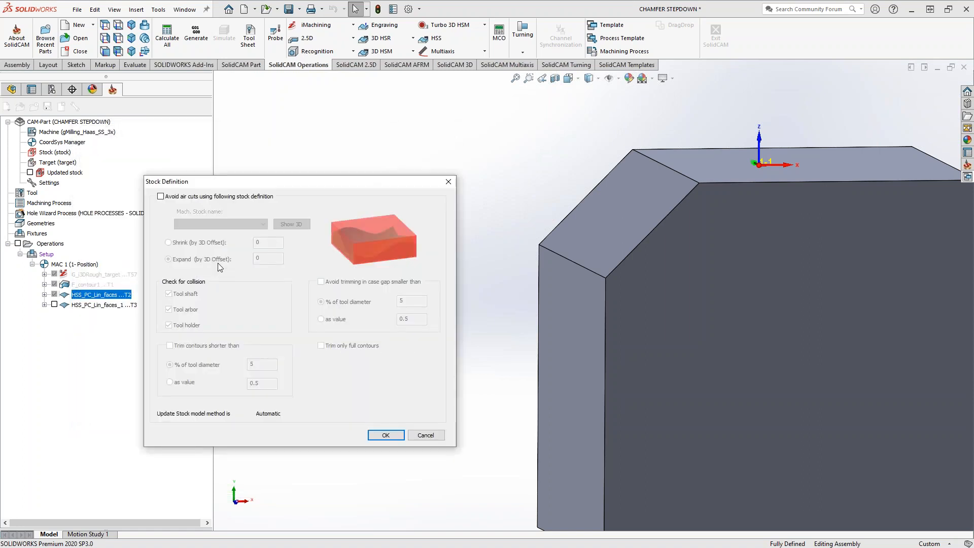
click(426, 435)
click(217, 196)
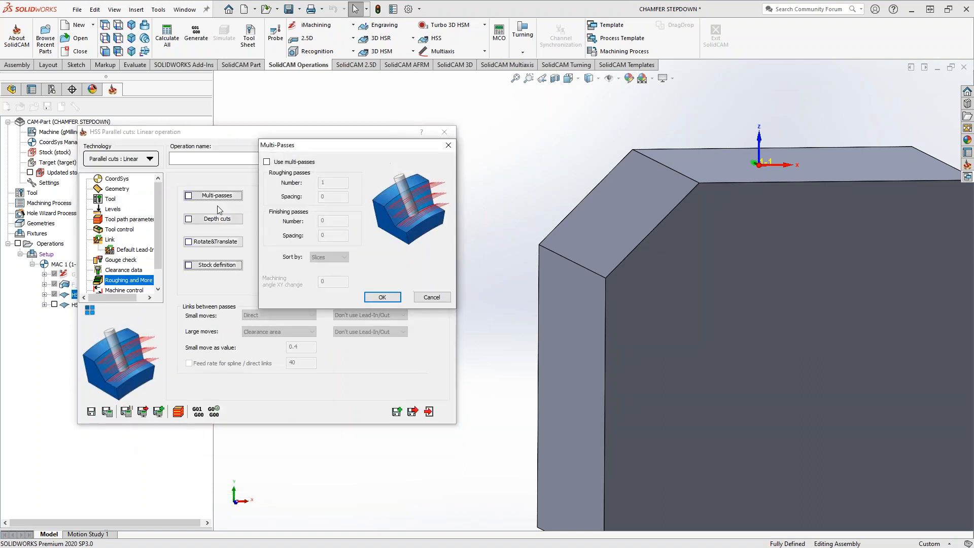
click(266, 161)
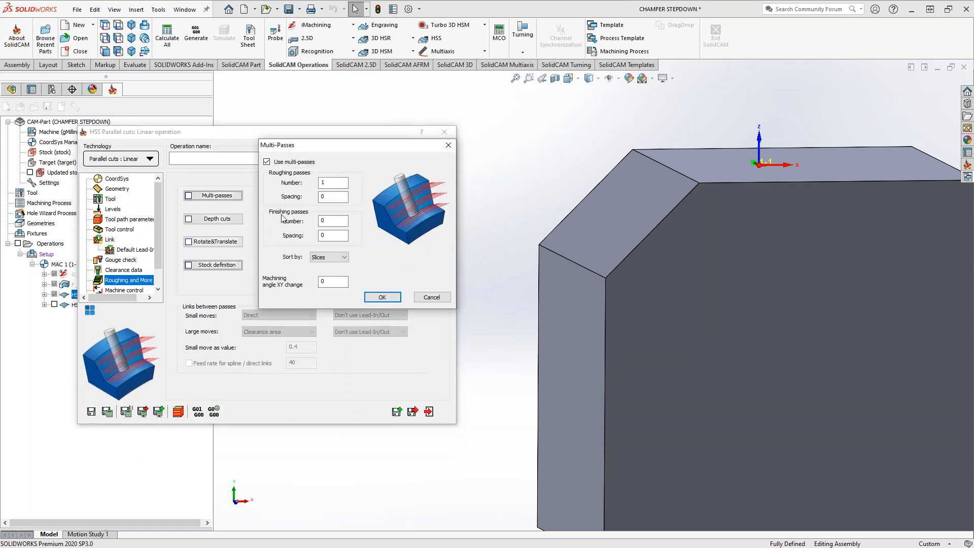
double_click(322, 182)
key(Tab)
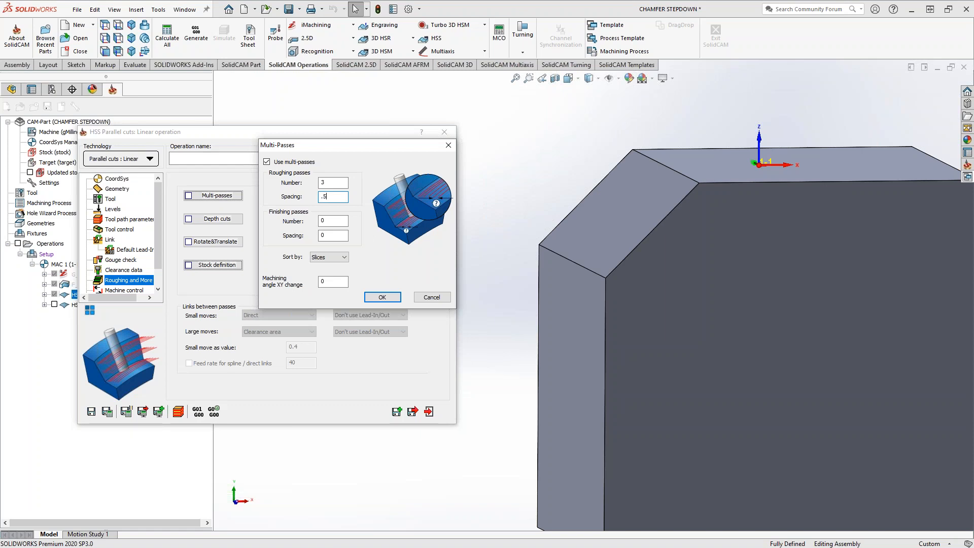
text(.5)
click(381, 299)
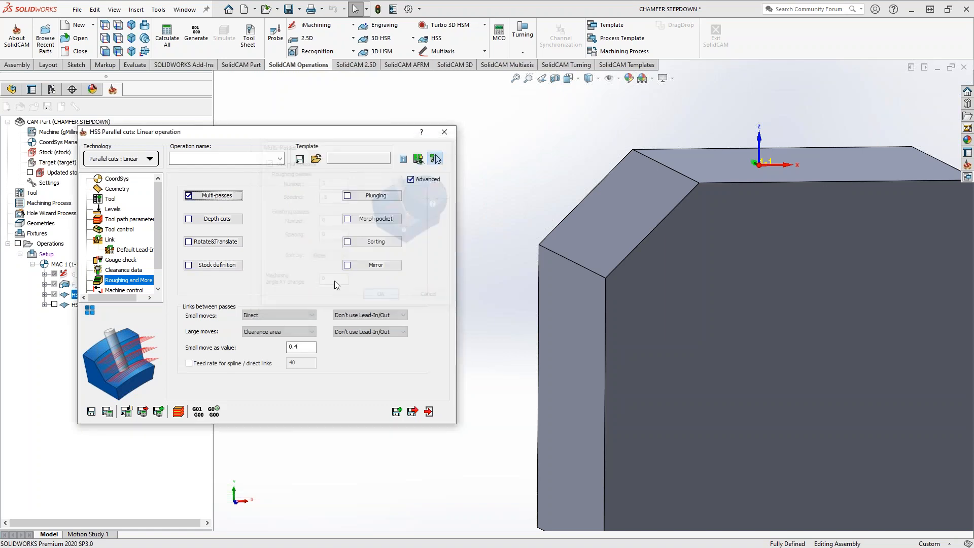
Step: Enable depth cuts with 3 roughing passes at a spacing of 0.5
click(213, 221)
click(235, 157)
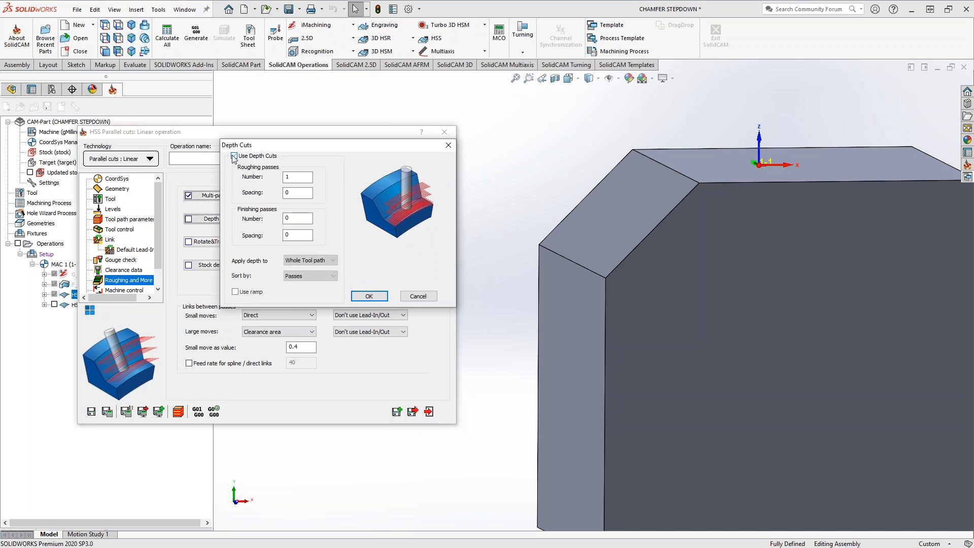
key(Tab)
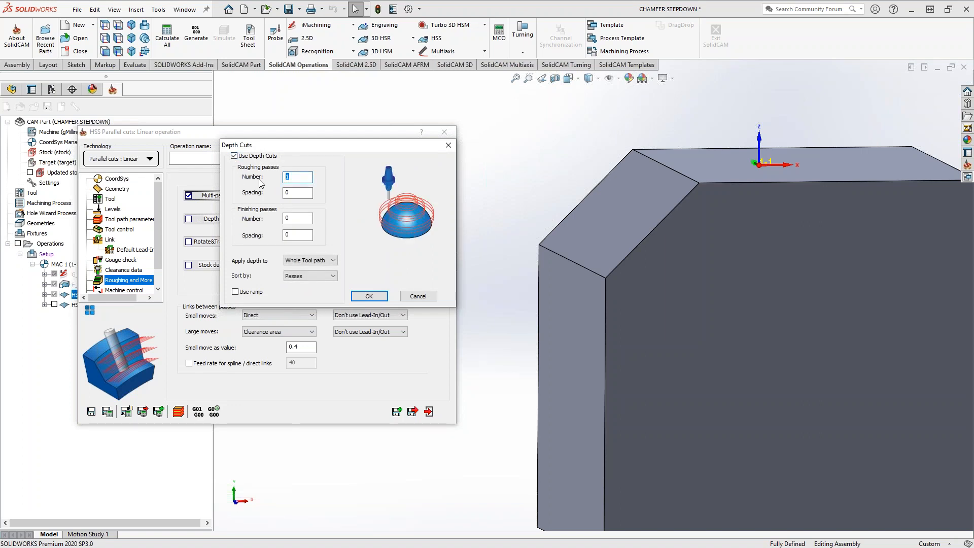
text(3)
key(Tab)
text(.5)
click(369, 296)
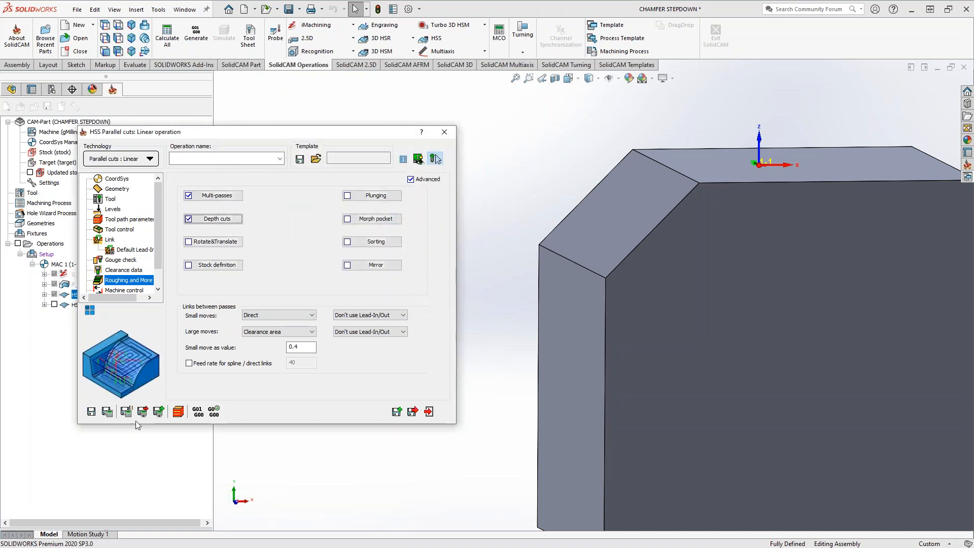
Step: Save and calculate the operation, and inspect its toolpath around the chamfer
click(107, 411)
click(435, 159)
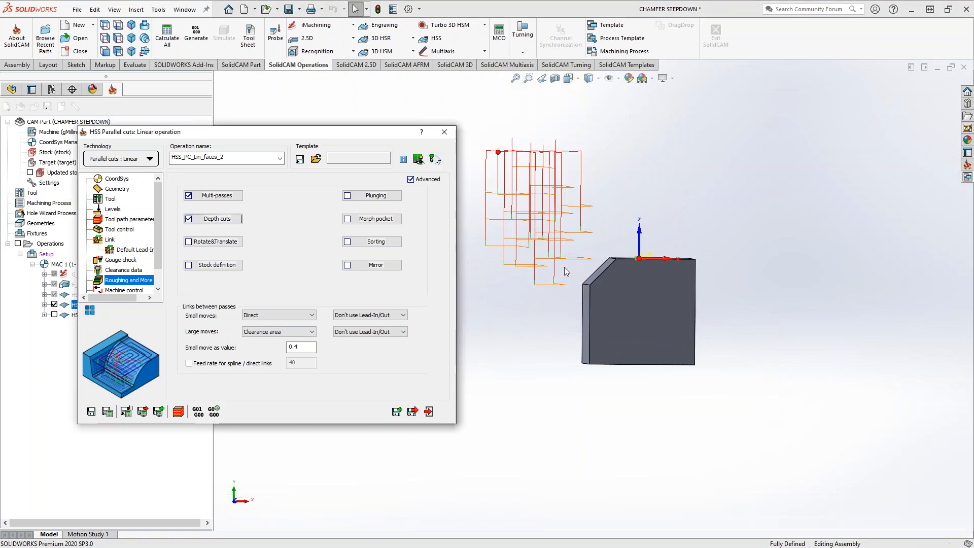
middle_drag(567, 272, 578, 271)
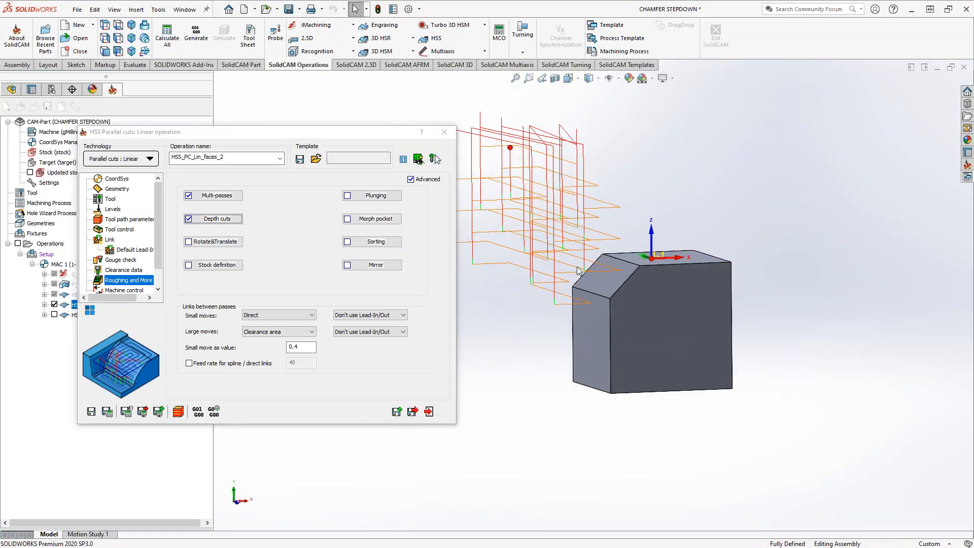
scroll(578, 270, down, 3)
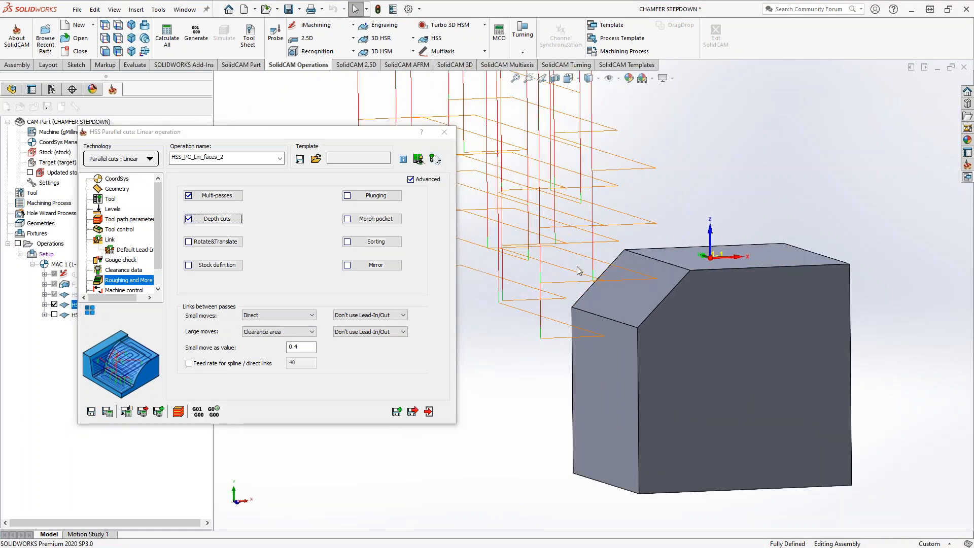
Step: Enable avoiding air cuts in the stock definition with a 3D offset expansion of 0, and recalculate the toolpath
click(224, 264)
click(161, 196)
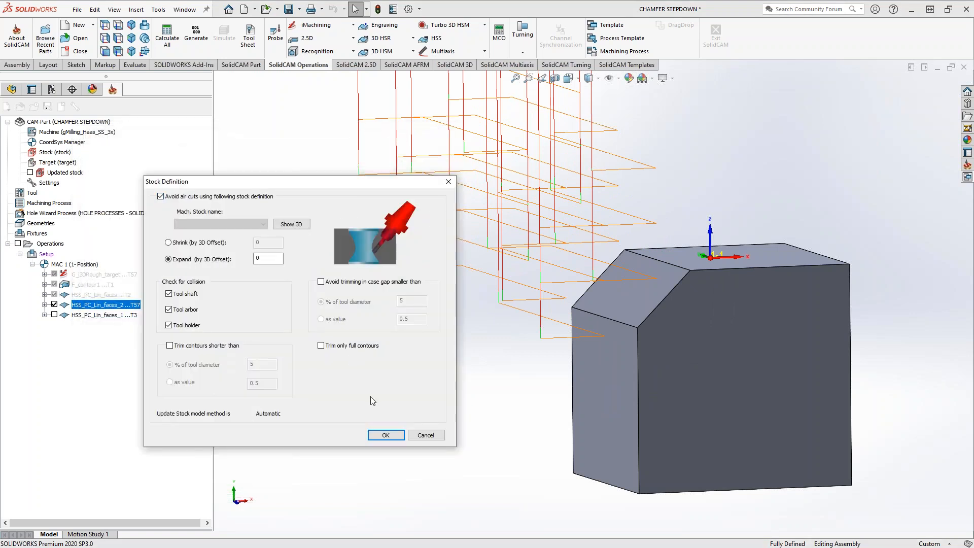
click(384, 434)
click(111, 410)
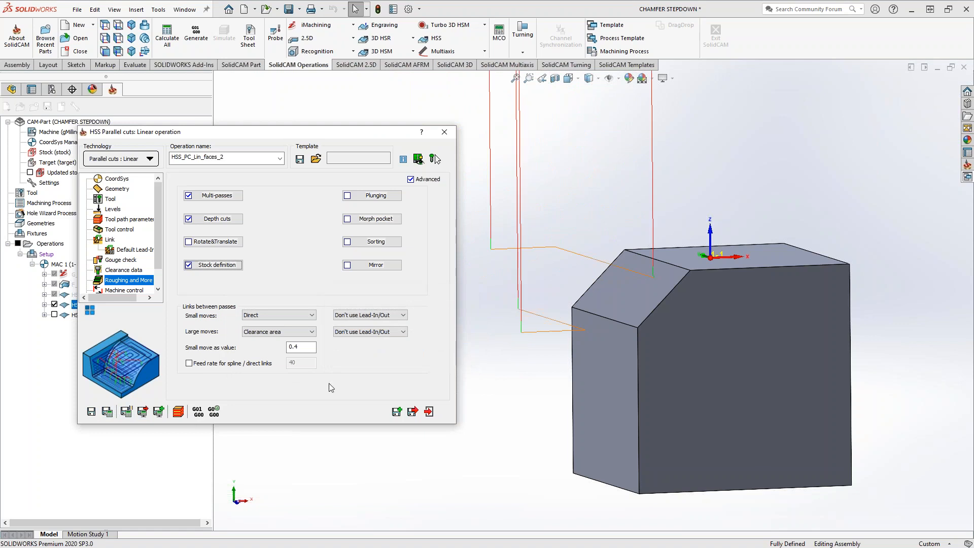
middle_drag(585, 387, 553, 324)
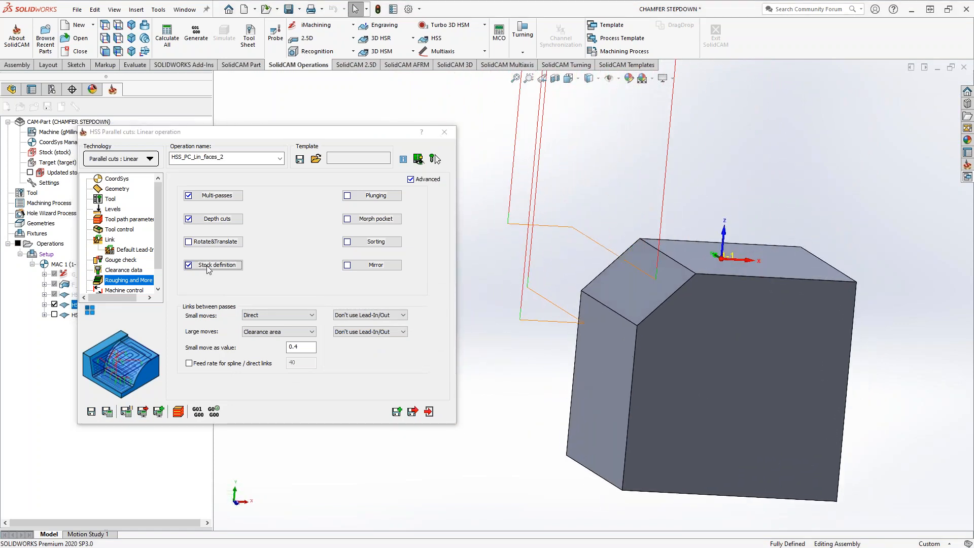
Step: Reduce the roughing pass spacing to 0.25 for both the multi-passes and the depth cuts
click(218, 195)
double_click(338, 196)
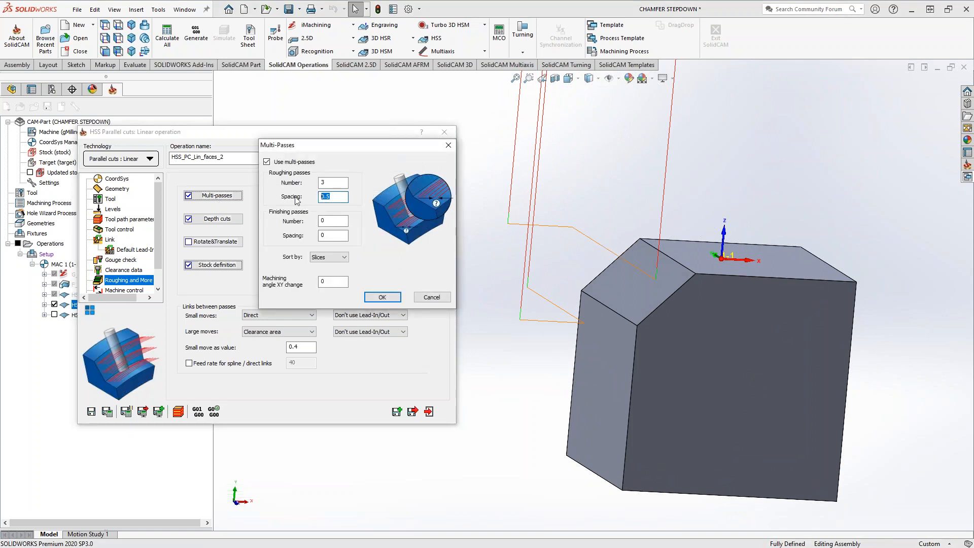
click(382, 297)
click(217, 219)
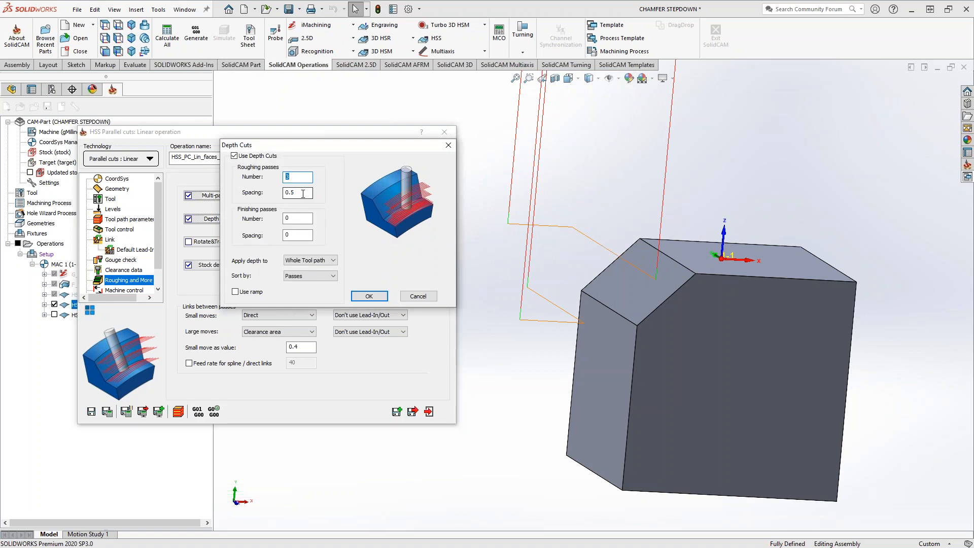
key(Tab)
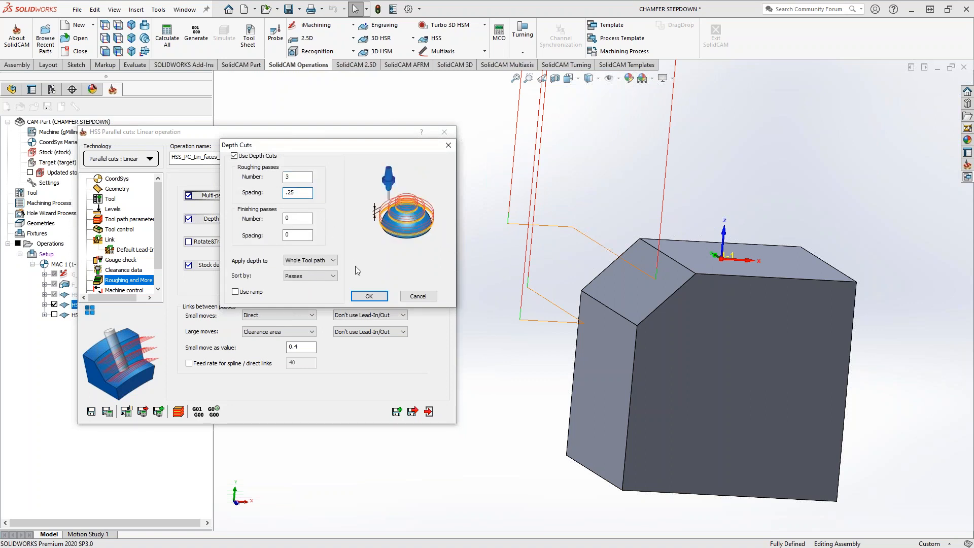
click(372, 296)
Step: Increase the number of roughing passes for multi-passes and depth cuts, using 5 for the depth cuts, and recalculate the toolpath
click(222, 195)
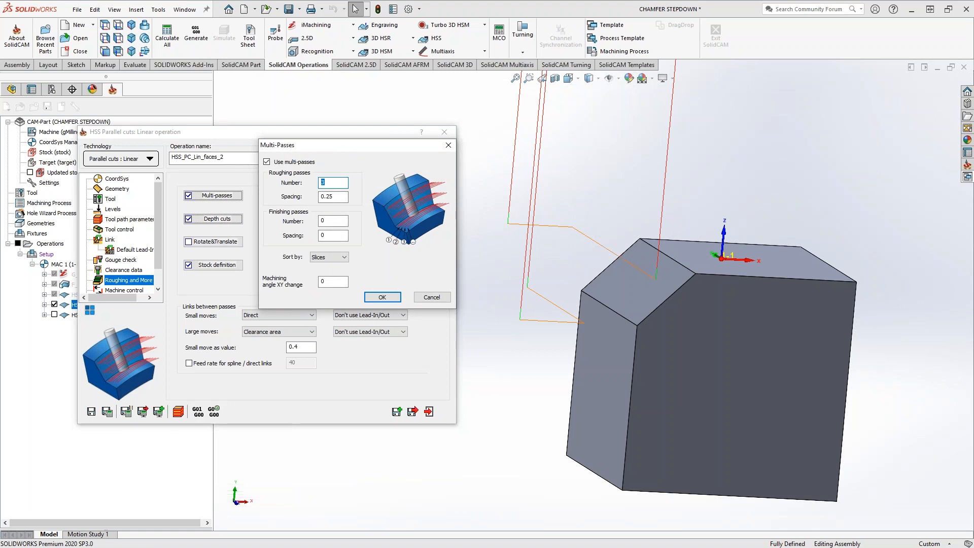
click(382, 297)
click(214, 220)
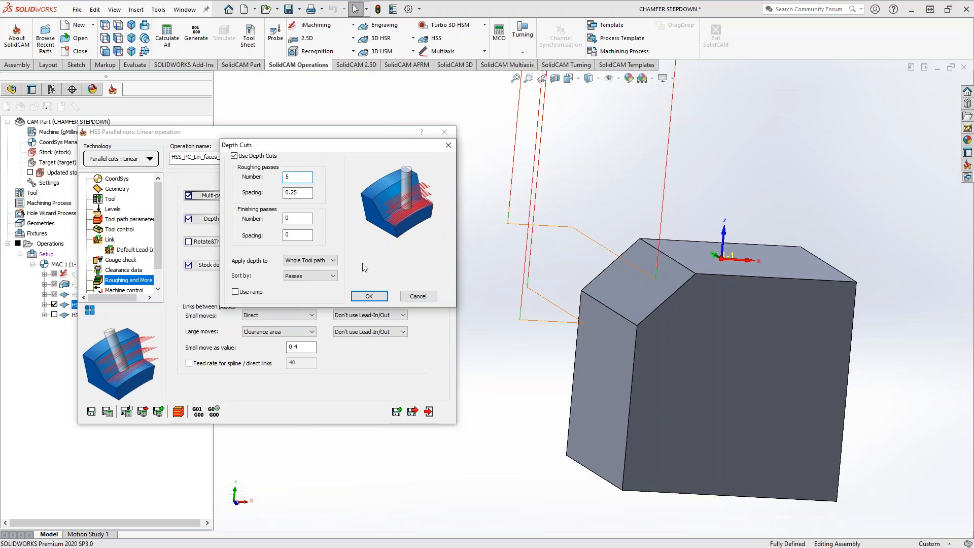
click(368, 296)
click(107, 411)
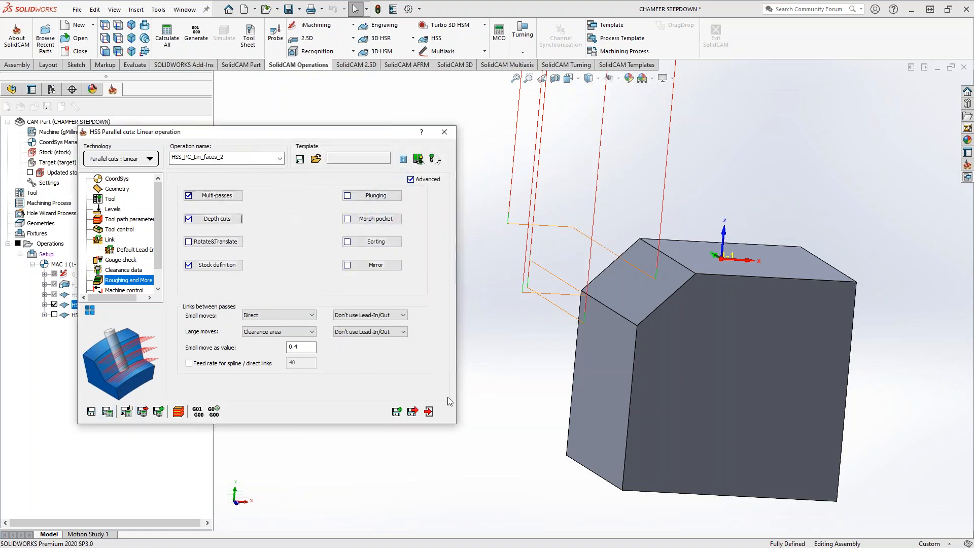
mouse_move(588, 382)
middle_down()
mouse_move(570, 359)
mouse_move(625, 388)
mouse_move(583, 392)
middle_up()
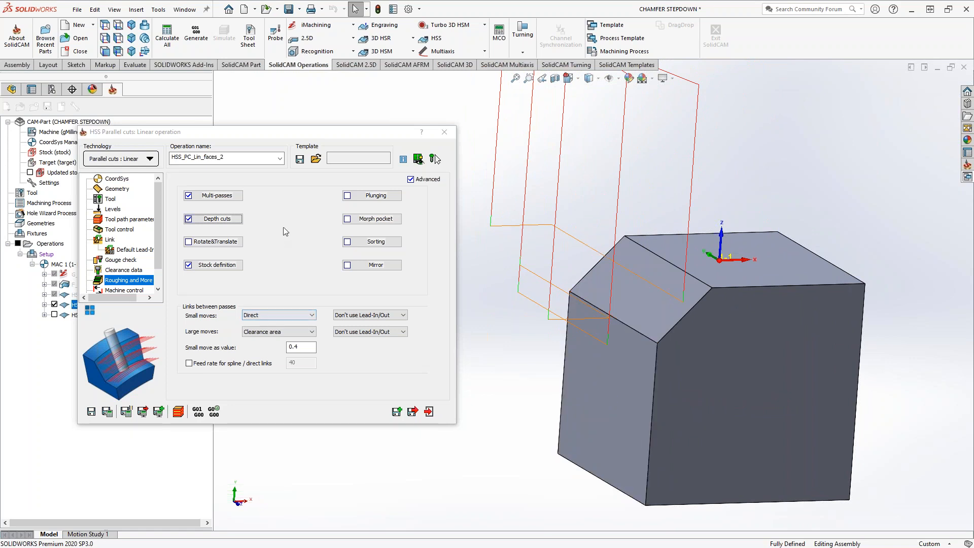
Step: Set the maximum step over to 0.1 in the surface quality settings and recalculate the toolpath
click(131, 218)
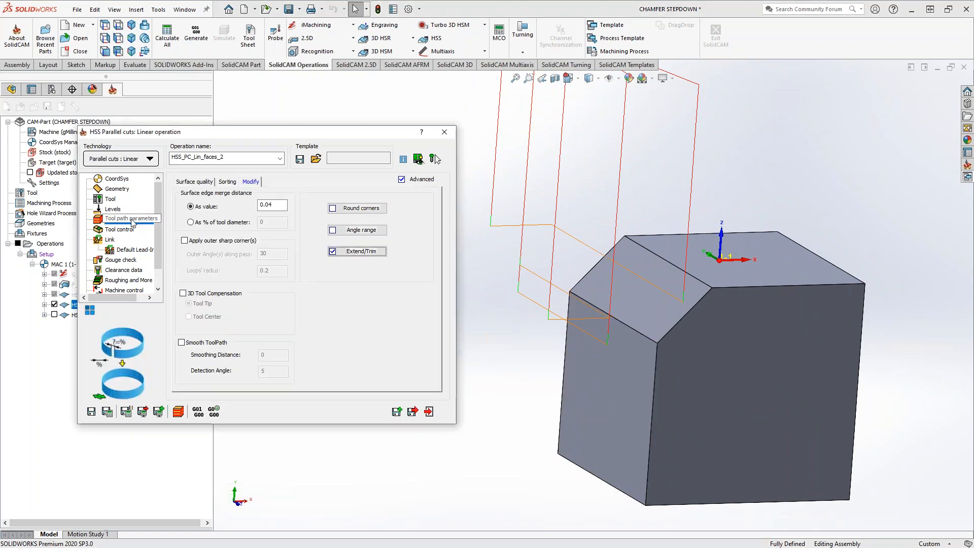
click(186, 182)
double_click(264, 296)
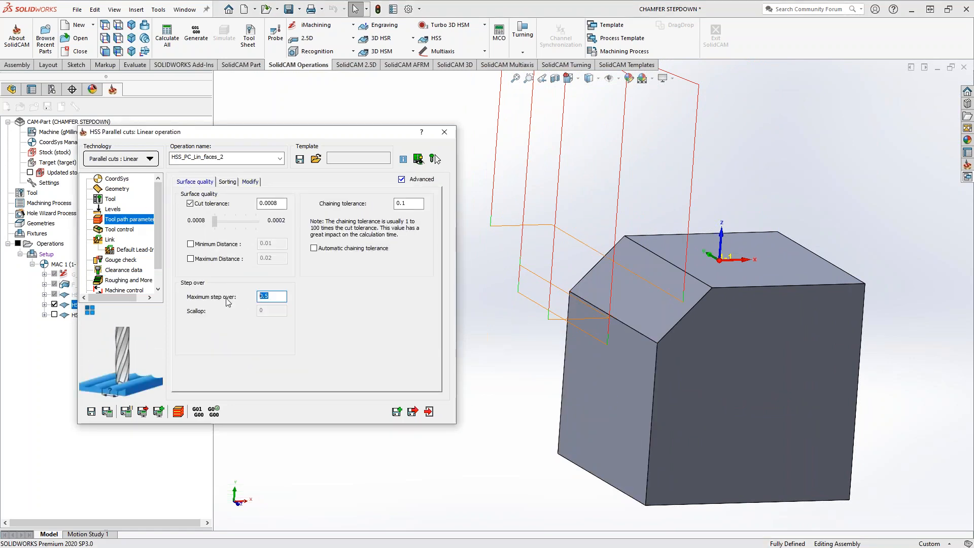
text(.1)
click(107, 411)
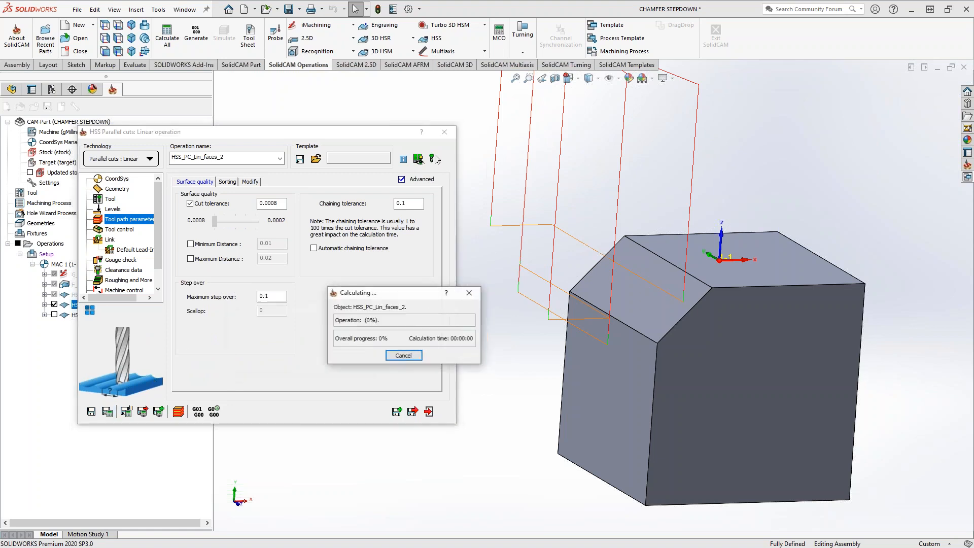
middle_drag(665, 320, 656, 353)
Step: Set the drive surface offset to 0.01, recalculate the toolpath and exit the operation
click(117, 189)
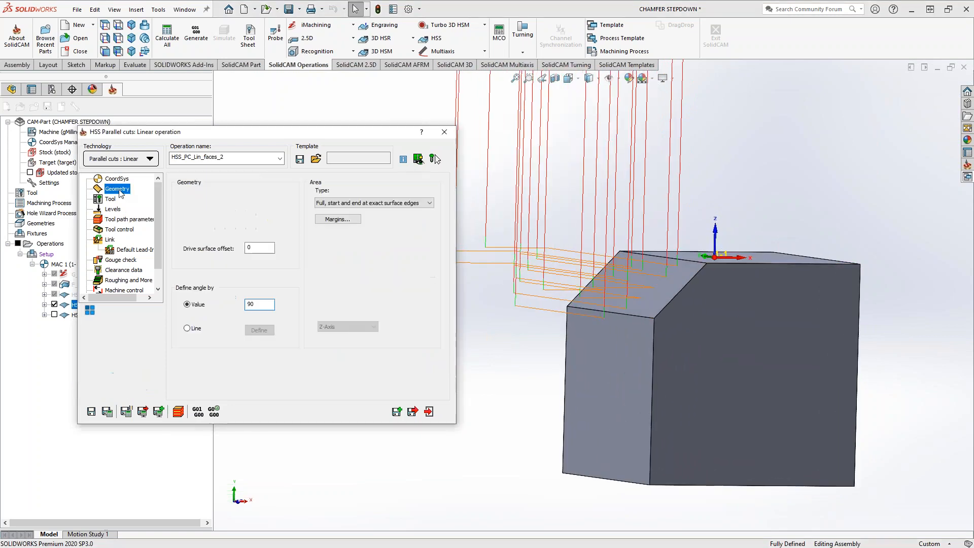
double_click(265, 249)
text(.01)
click(107, 412)
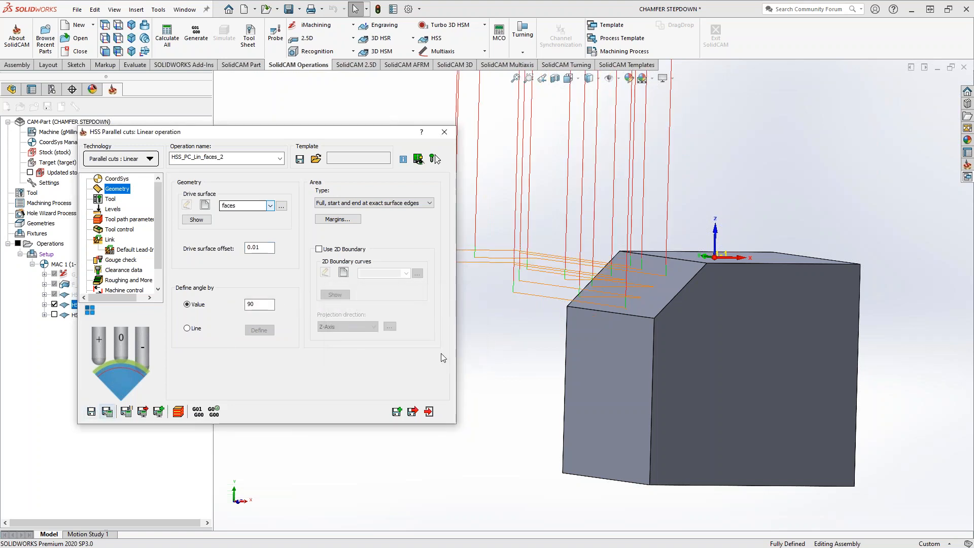
middle_drag(538, 325, 650, 317)
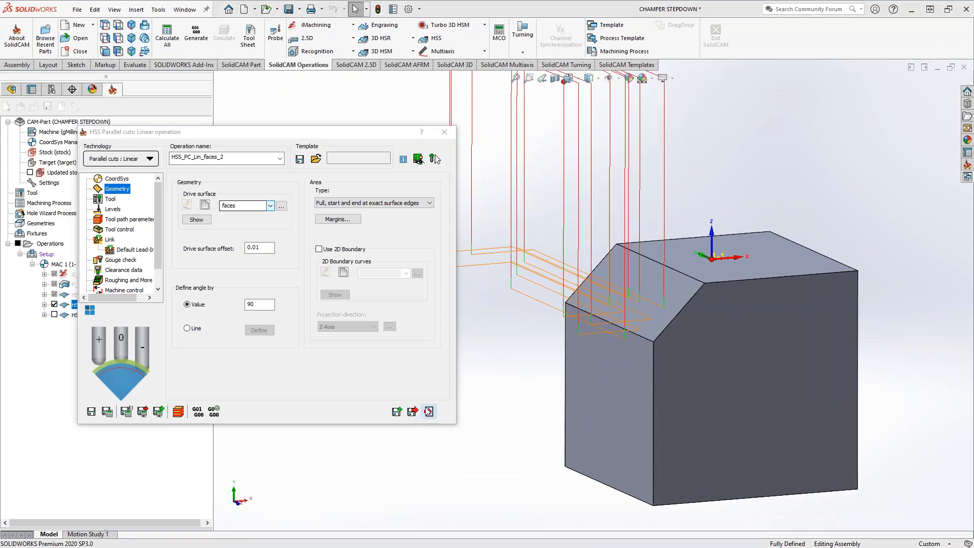
click(429, 411)
Step: Briefly display the HSS_PC_Lin_faces_1 toolpath, and open the simulation for HSS_PC_Lin_faces_2 and HSS_PC_Lin_faces_1 together
click(55, 315)
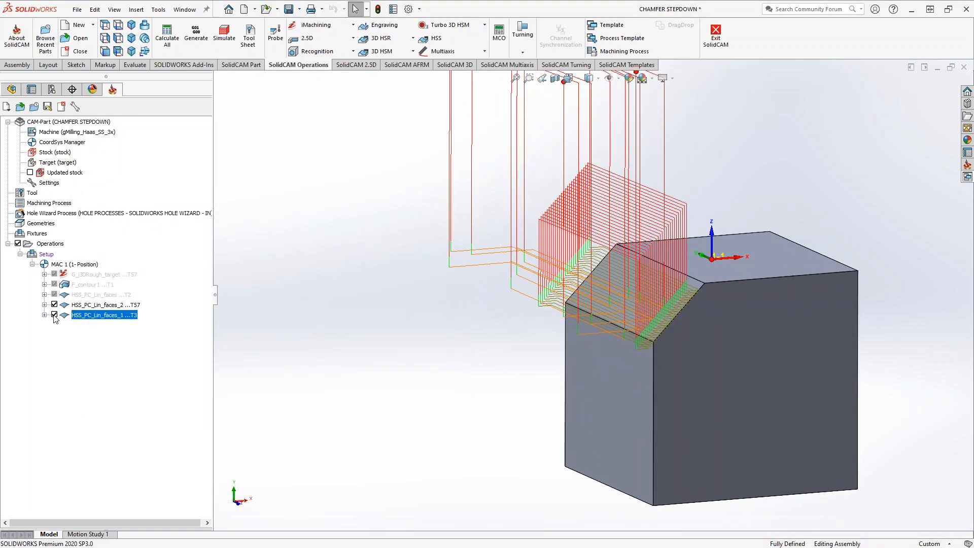
click(54, 315)
ctrl+click(88, 306)
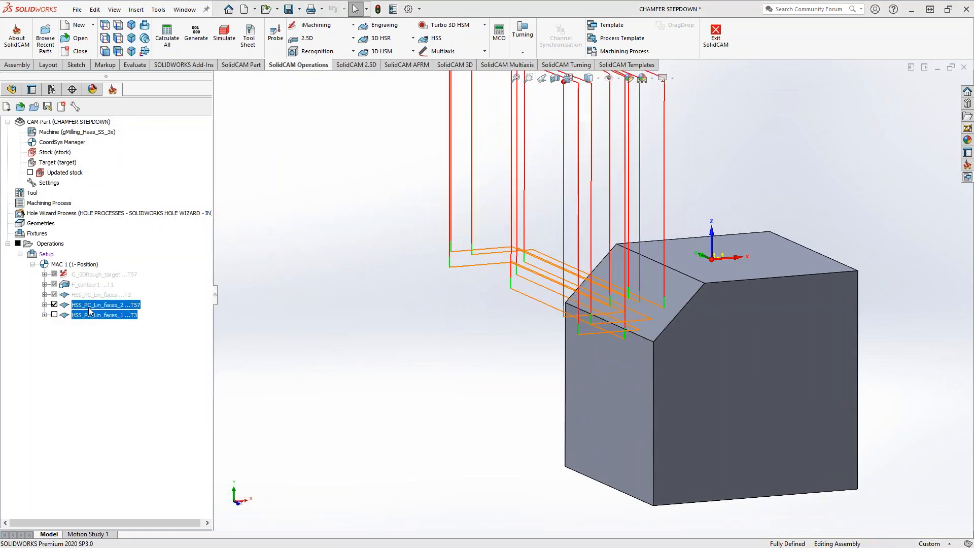
right_click(88, 306)
click(136, 190)
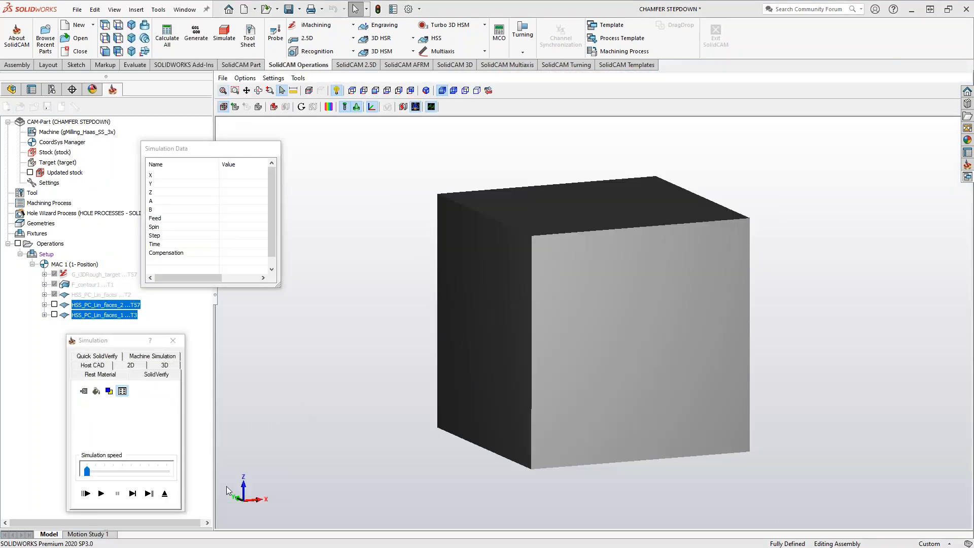
Step: Run the SolidVerify simulation of HSS_PC_Lin_faces_2 and HSS_PC_Lin_faces_1 together, and exit the simulation and the HSS_PC_Lin_faces_1 operation
click(101, 493)
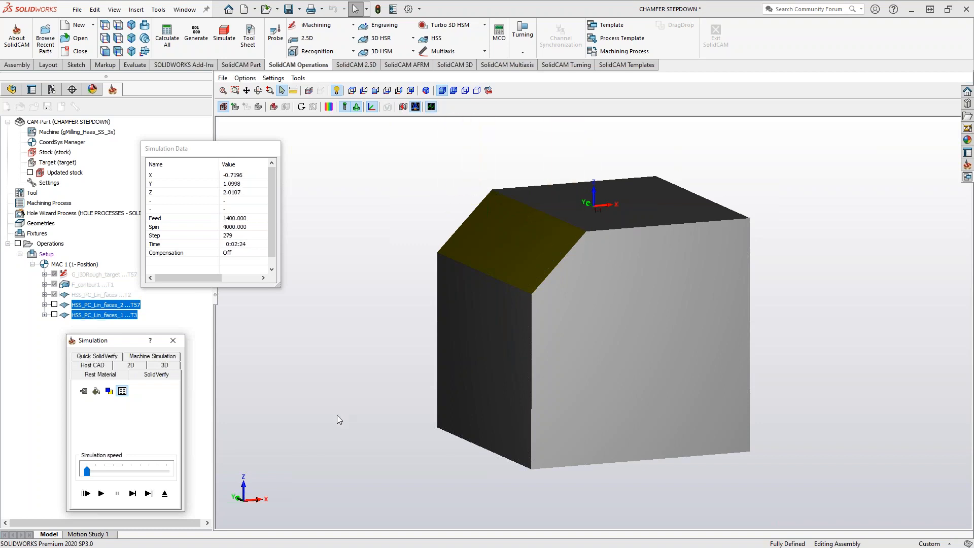
click(165, 493)
click(54, 304)
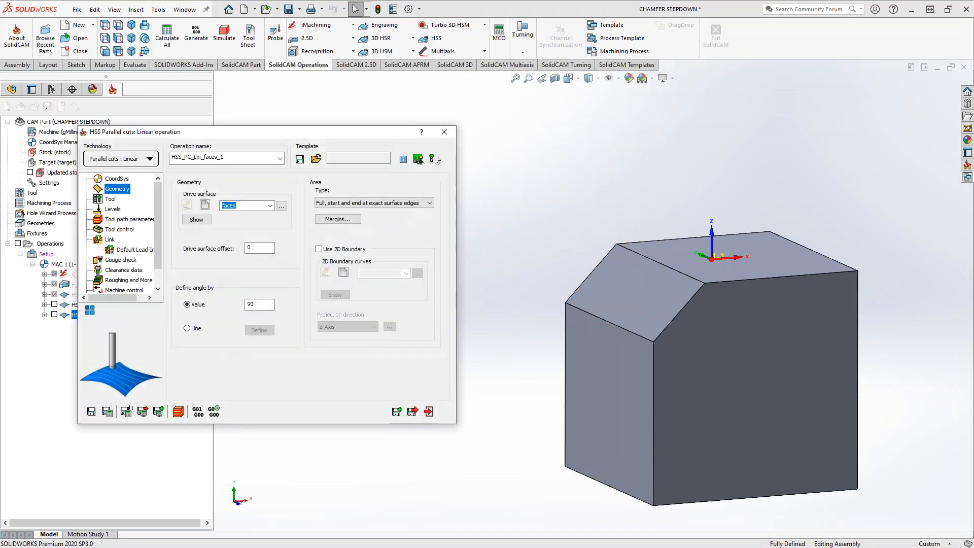
click(431, 414)
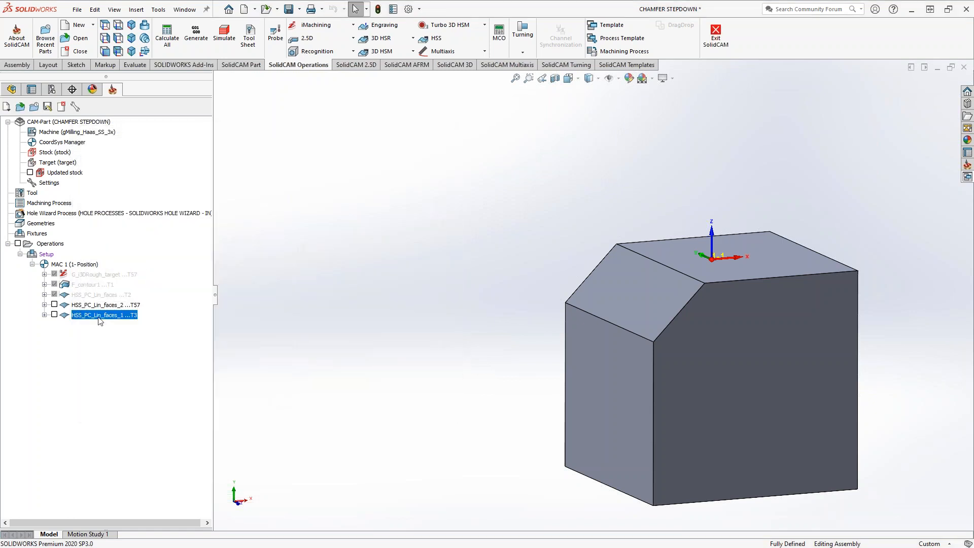
Step: Open the HSS_PC_Lin_faces_2 roughing operation and play its toolpath in the Host CAD simulation
double_click(97, 305)
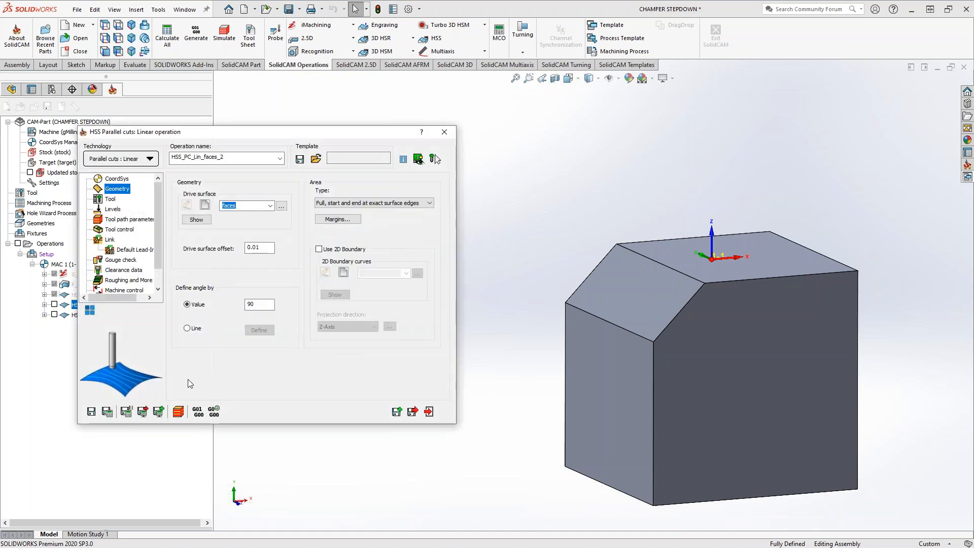
click(178, 411)
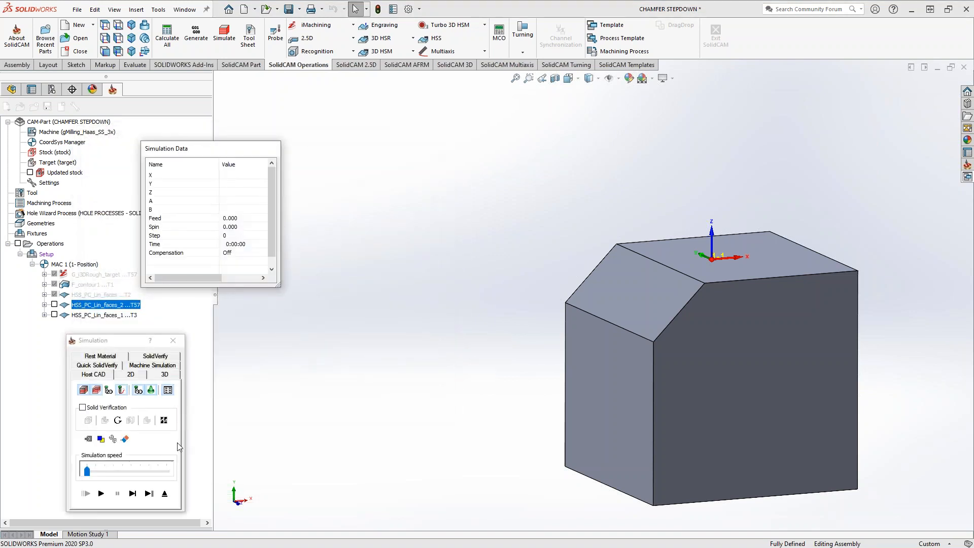
click(101, 493)
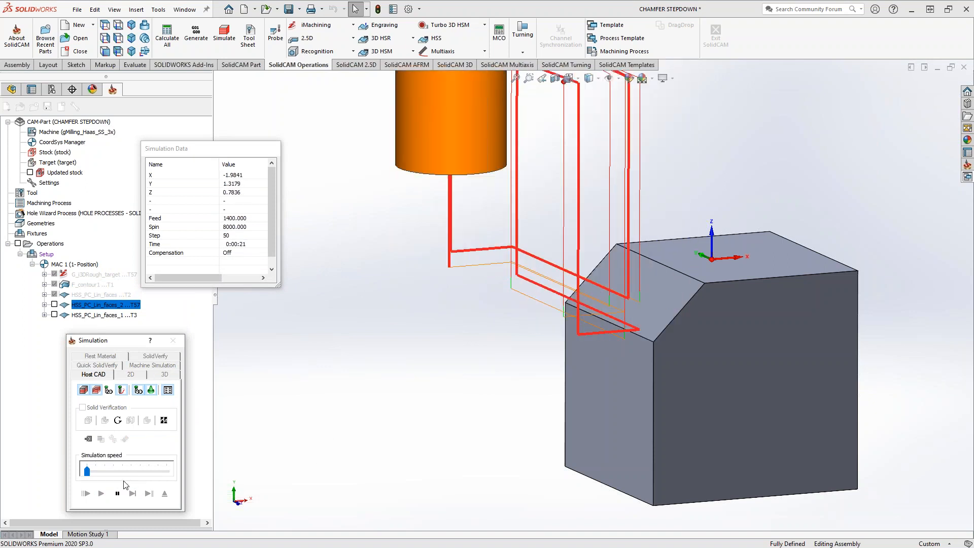
click(117, 494)
Step: Run SolidVerify on HSS_PC_Lin_faces_2 and examine the stepped roughing cuts on the chamfer up close
click(154, 356)
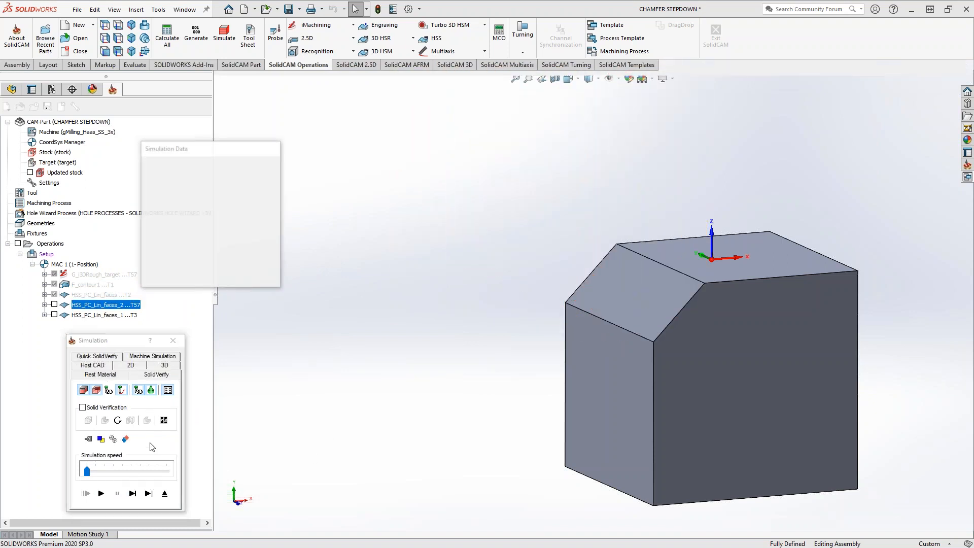
click(101, 494)
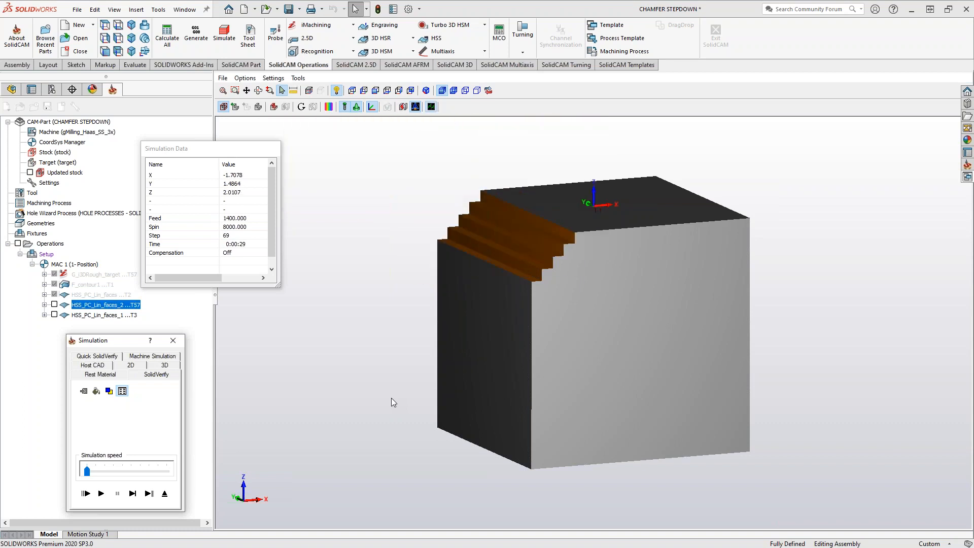
click(258, 90)
mouse_move(482, 326)
mouse_down()
mouse_move(472, 329)
mouse_move(487, 336)
mouse_up()
key(Escape)
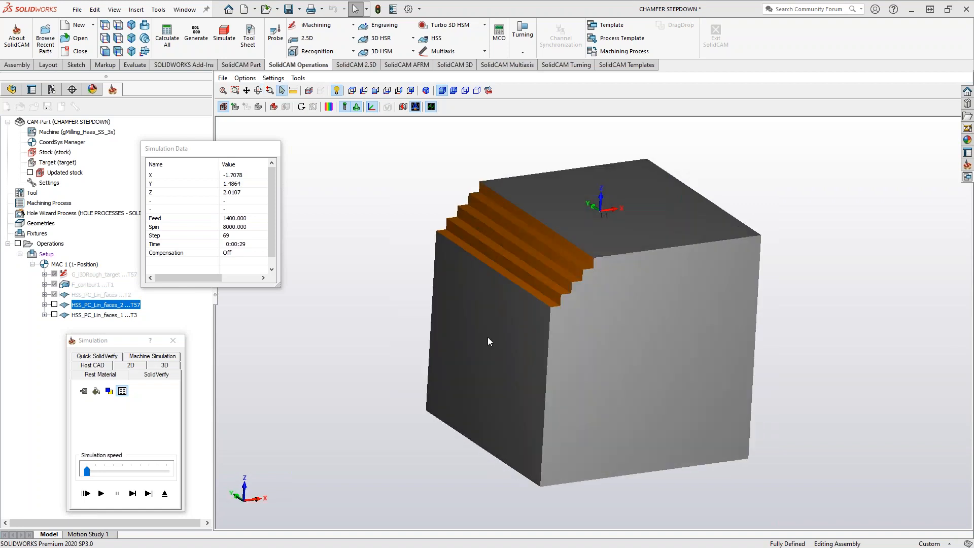
scroll(563, 244, up, 3)
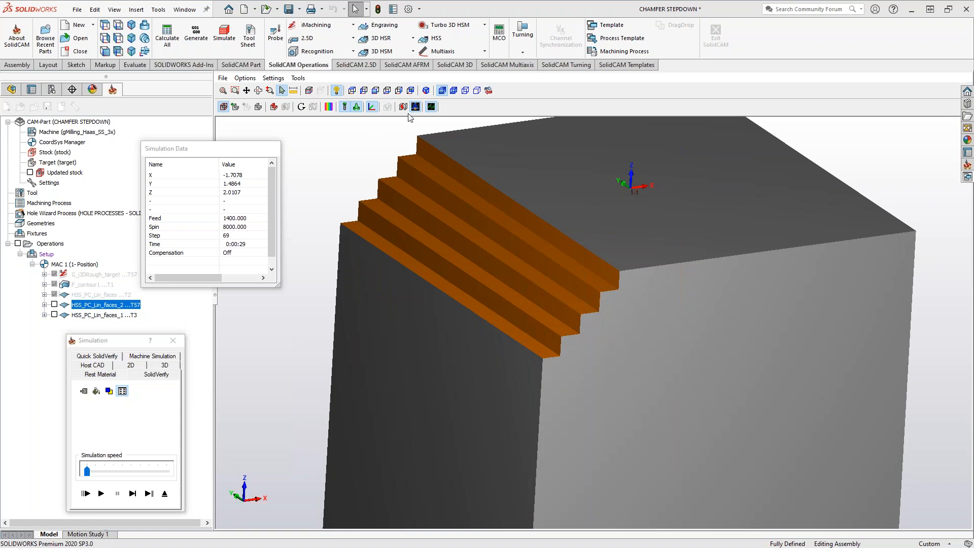
Step: Make the machined stock translucent and show the target model for comparison, and exit the simulation and the HSS_PC_Lin_faces_2 operation
click(453, 90)
click(258, 107)
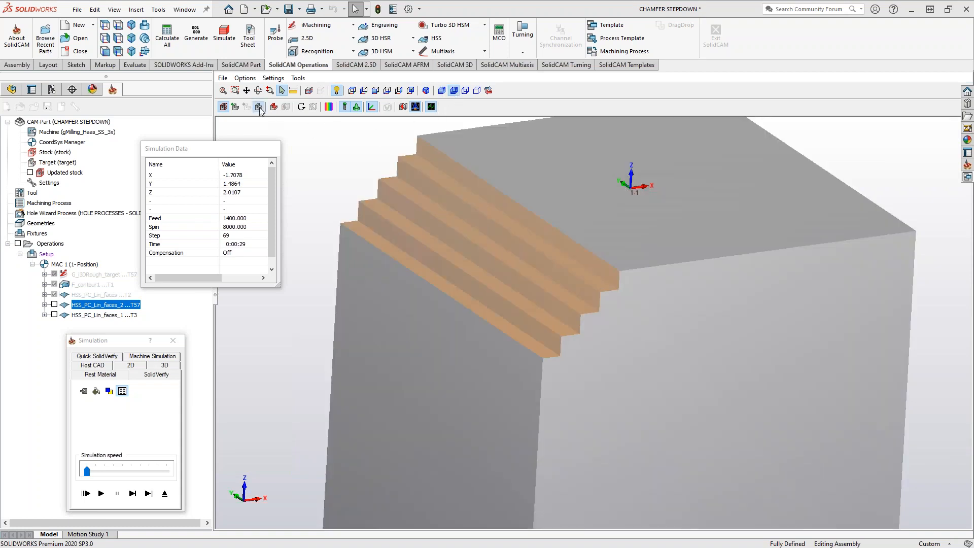
middle_drag(454, 269, 561, 332)
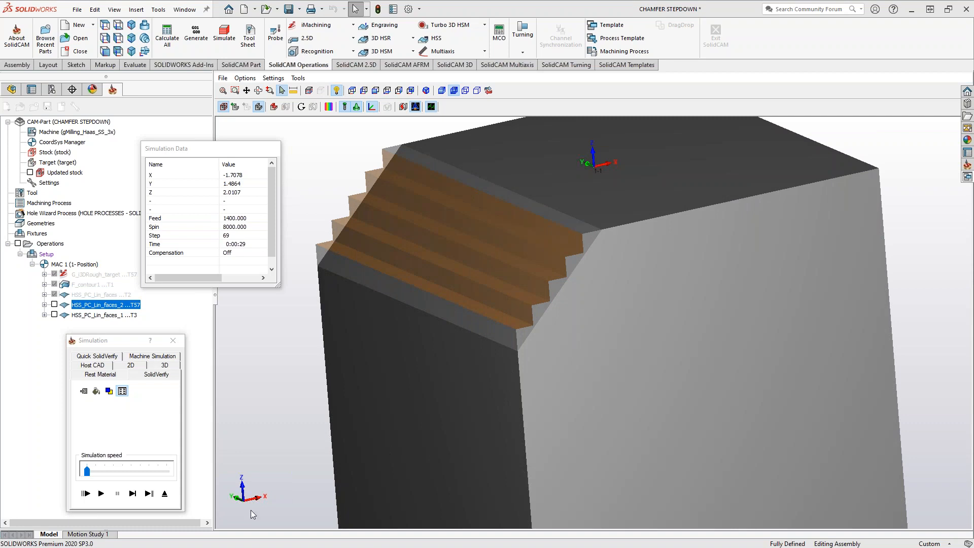
click(165, 493)
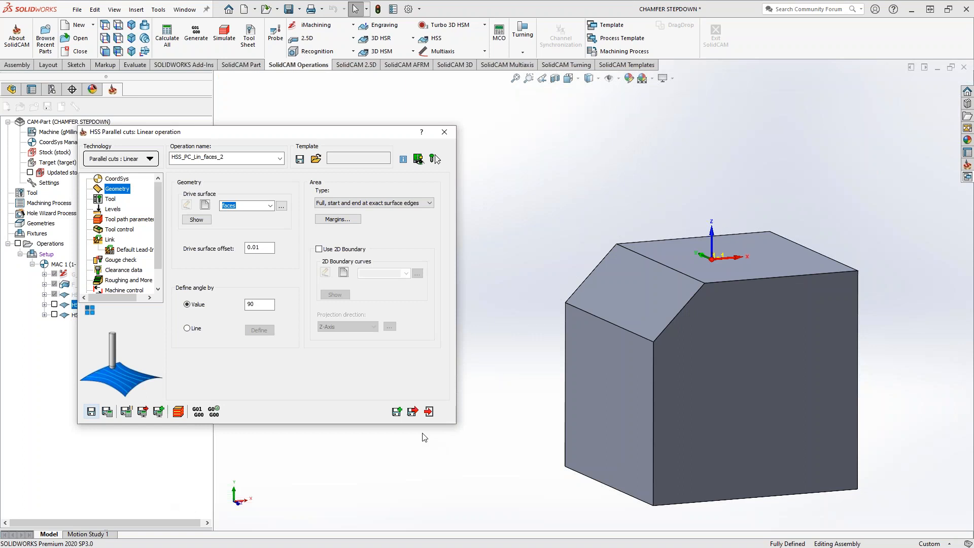
click(428, 412)
Step: Try a scallop of .000125 in the surface quality settings of HSS_PC_Lin_faces_1, and exit the operation without saving
middle_drag(511, 334, 523, 337)
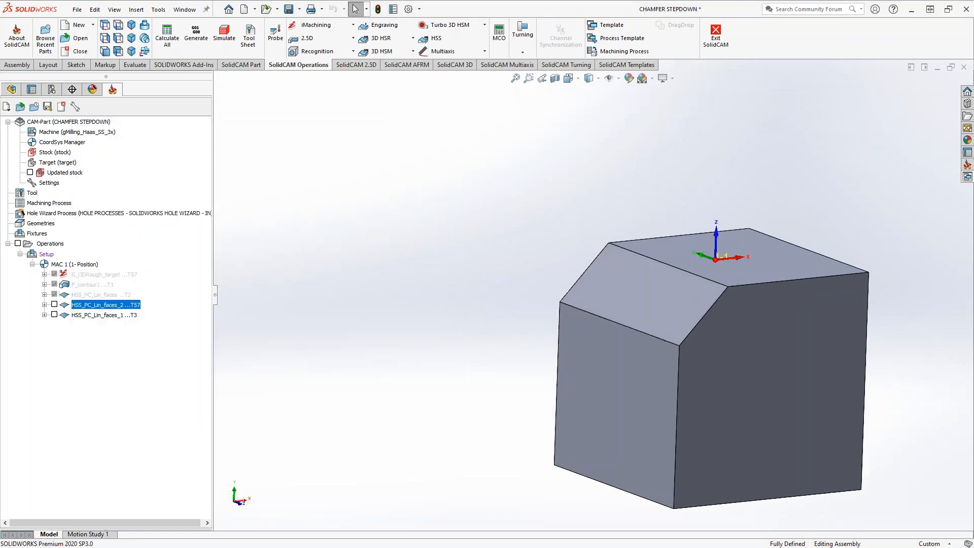
scroll(696, 295, down, 5)
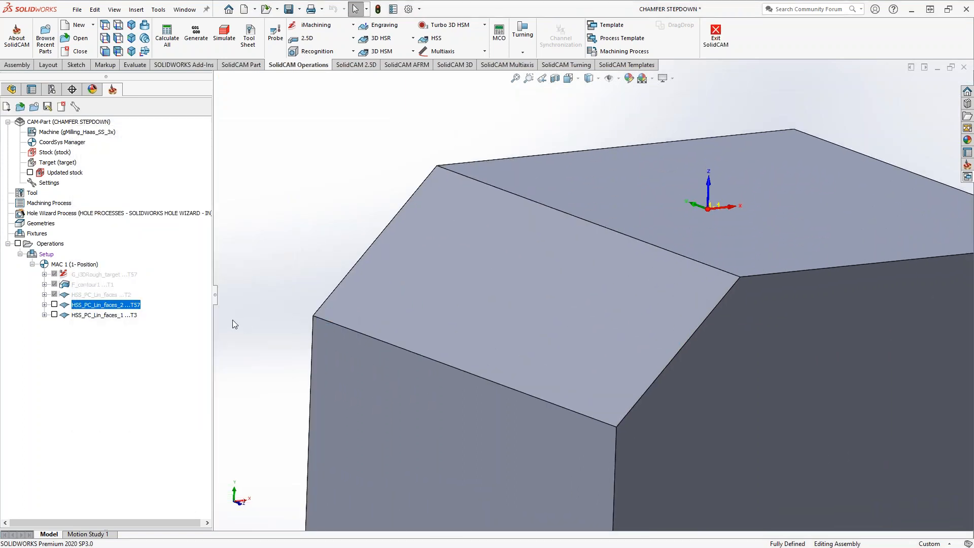
double_click(94, 315)
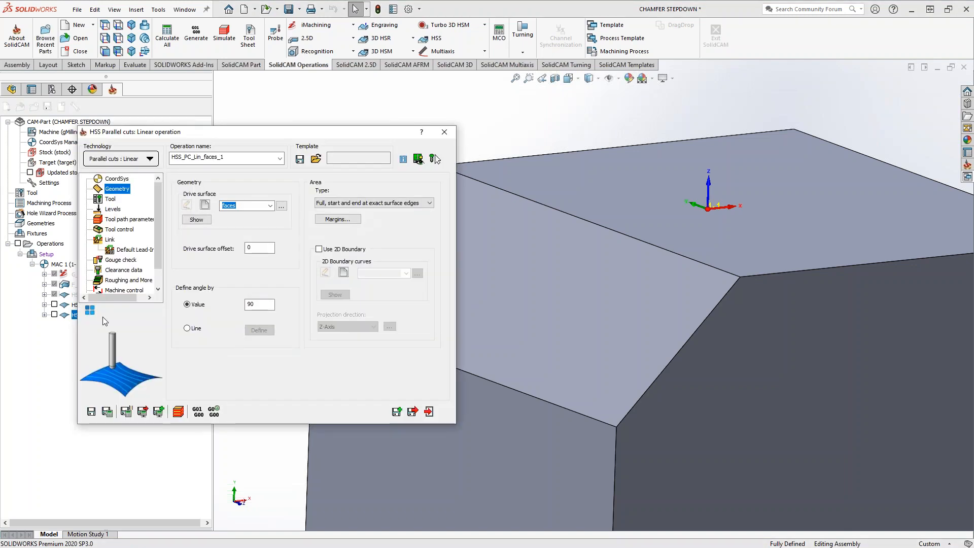
click(127, 219)
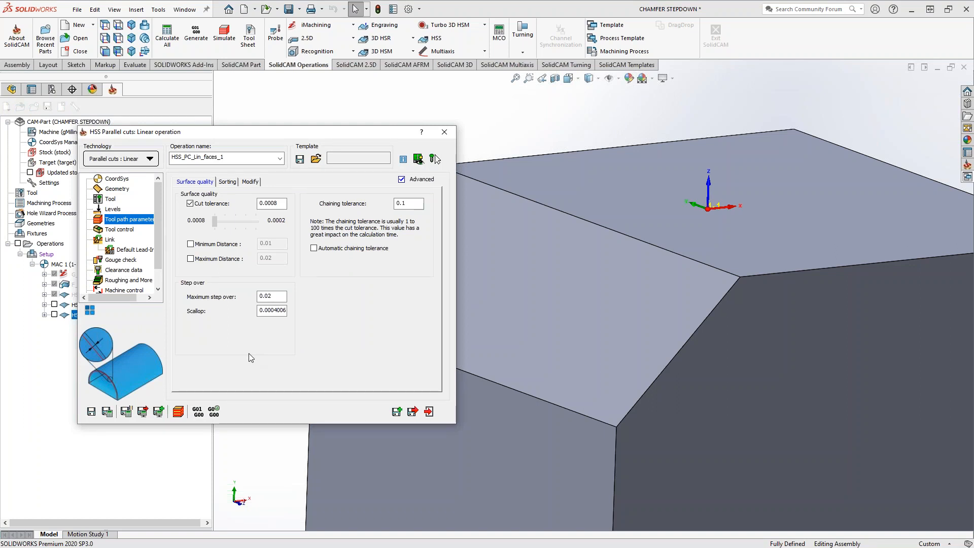
mouse_move(274, 310)
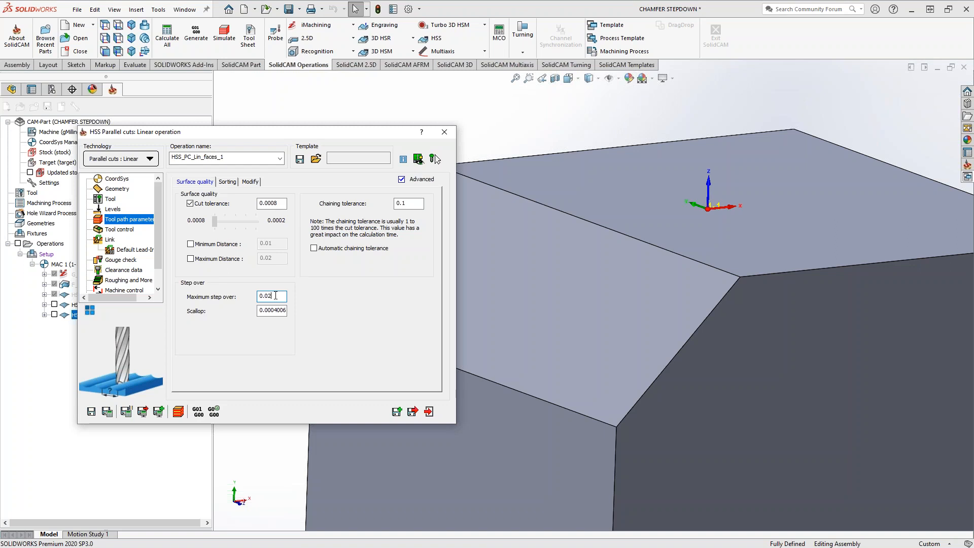
click(278, 310)
key(BackSpace)
key(BackSpace)
key(BackSpace)
key(BackSpace)
key(BackSpace)
key(BackSpace)
key(BackSpace)
key(BackSpace)
key(BackSpace)
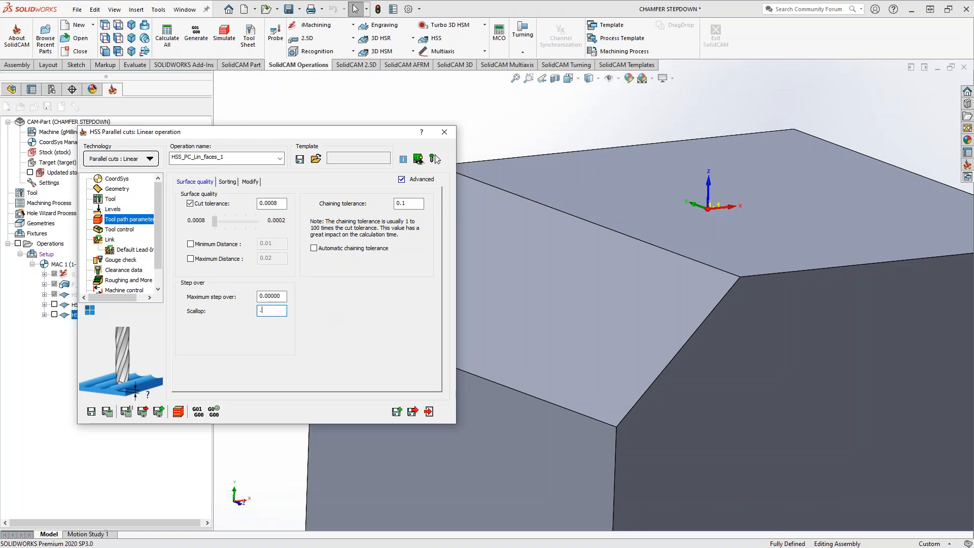
text(.000125)
click(284, 297)
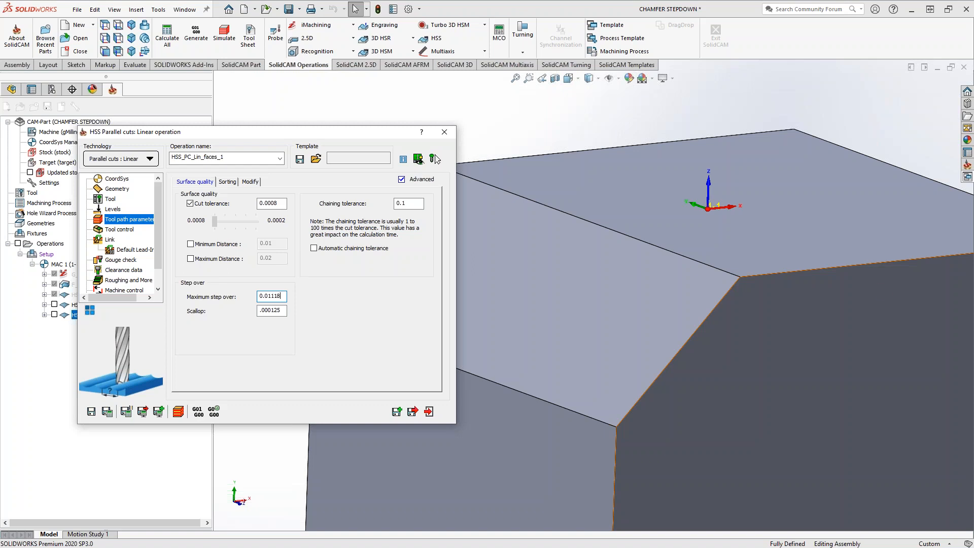
click(445, 132)
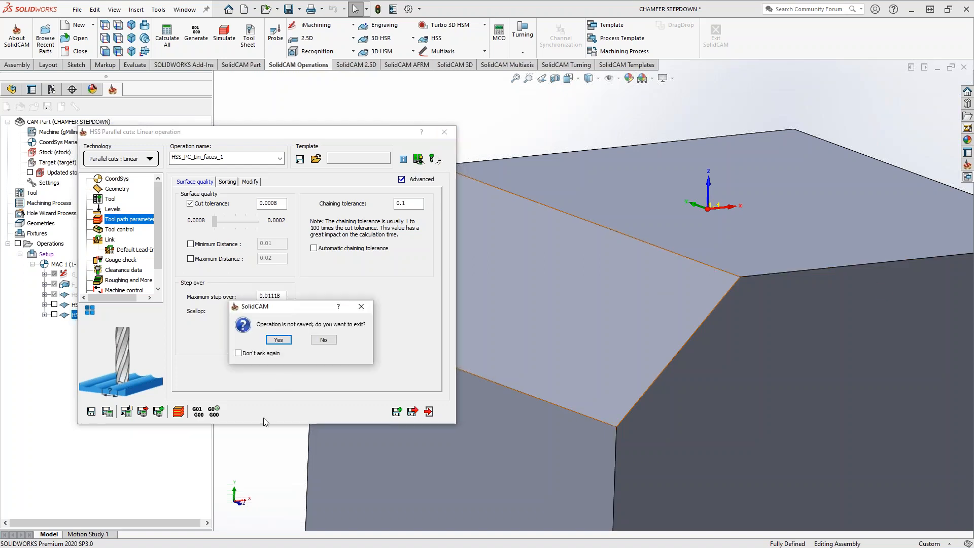
click(279, 340)
Step: Start a new iMachining operation with iFinish technology, examine its Wall (Ra) finish quality options, and discard the operation
right_click(98, 315)
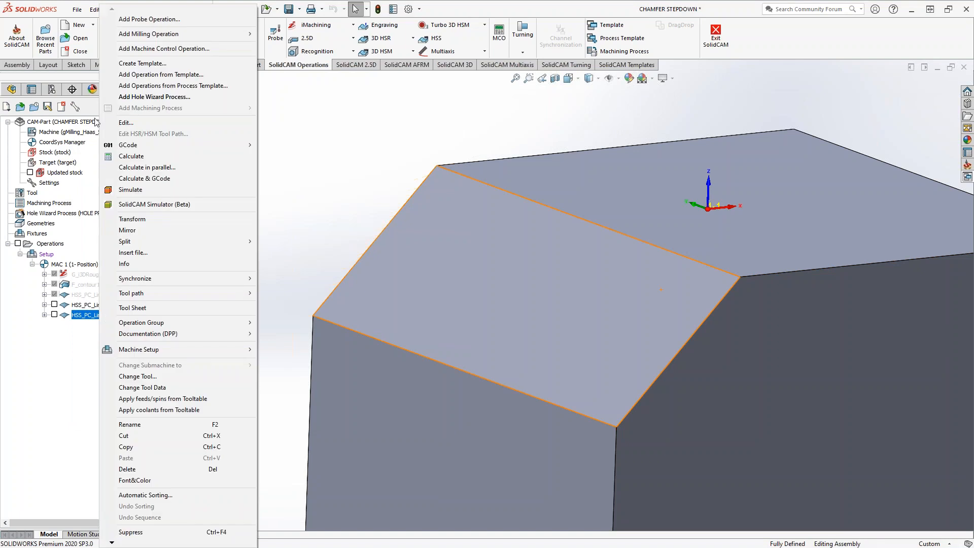
mouse_move(167, 35)
click(294, 34)
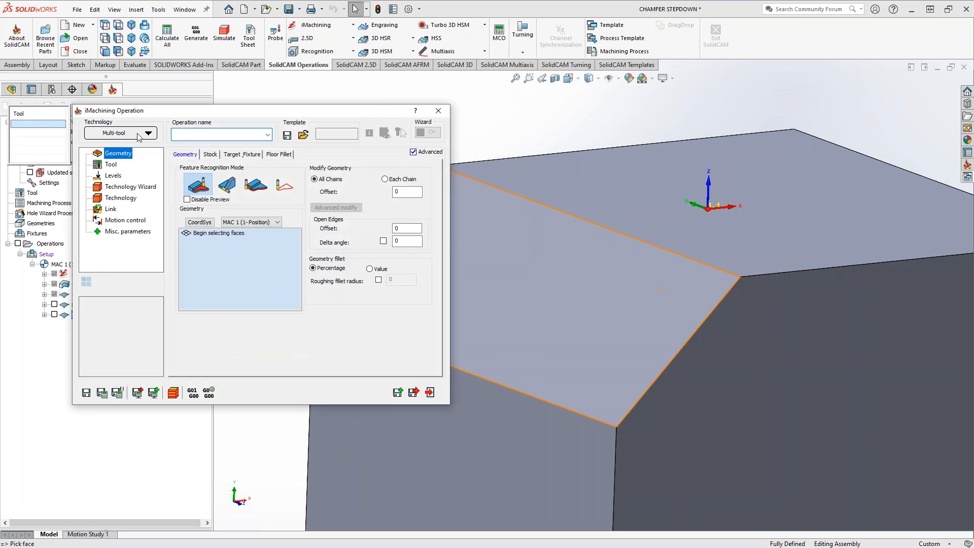
click(138, 133)
click(120, 187)
click(119, 199)
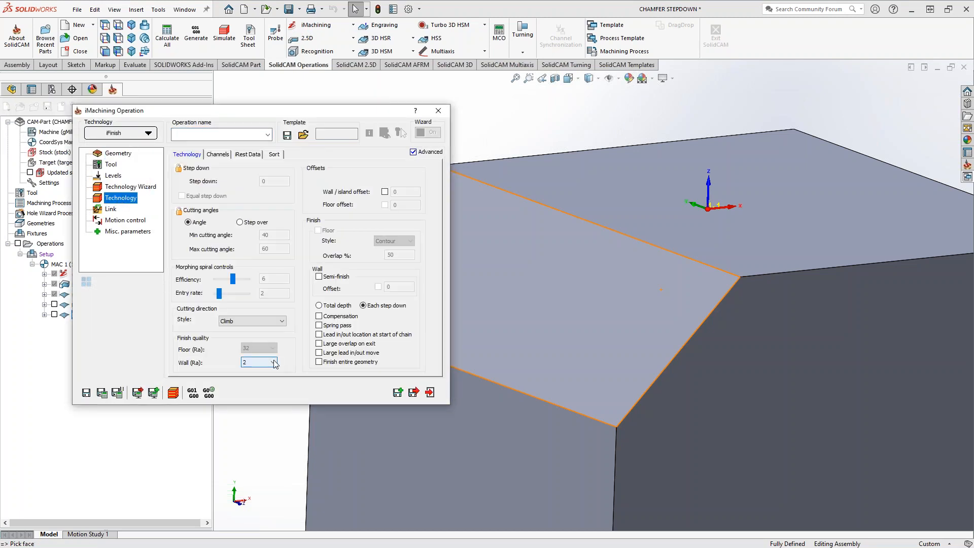
click(274, 362)
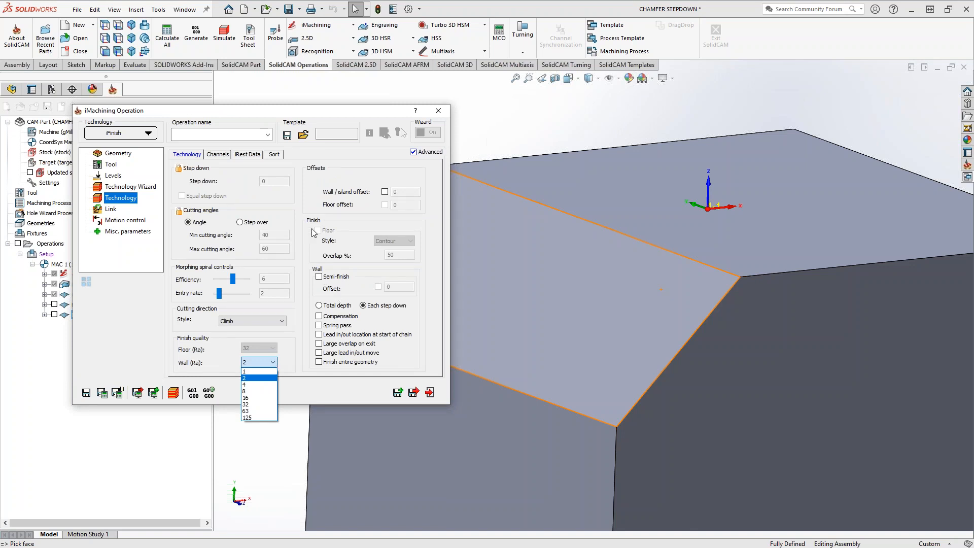
click(385, 207)
click(268, 363)
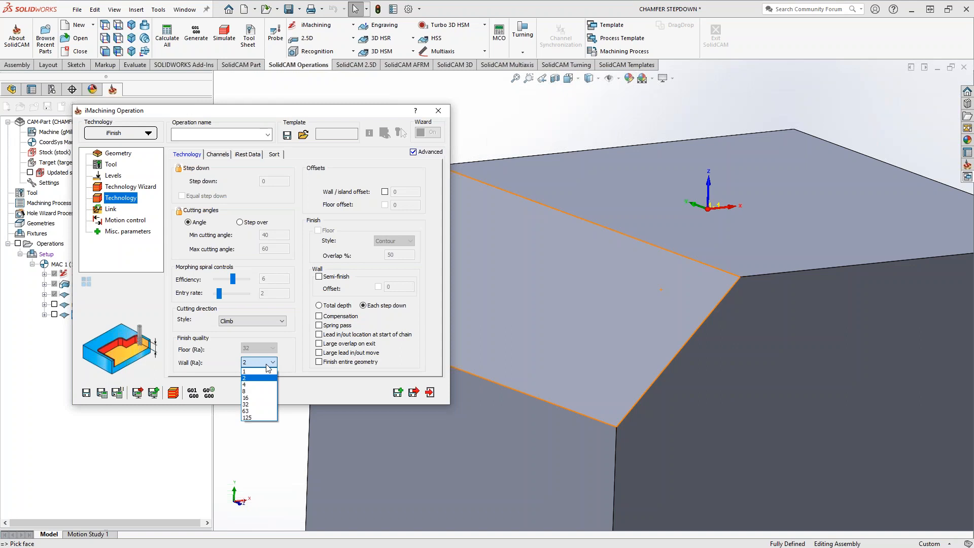
click(439, 114)
click(320, 340)
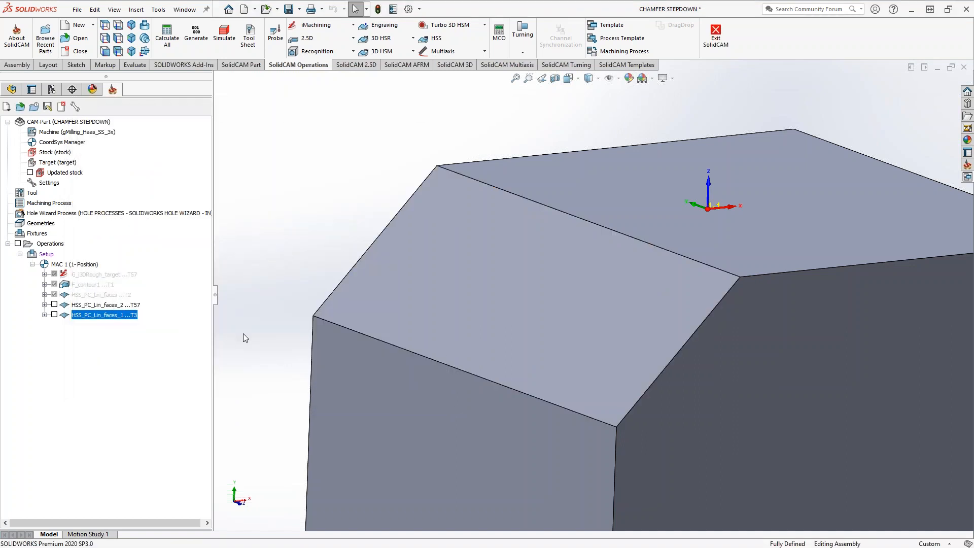